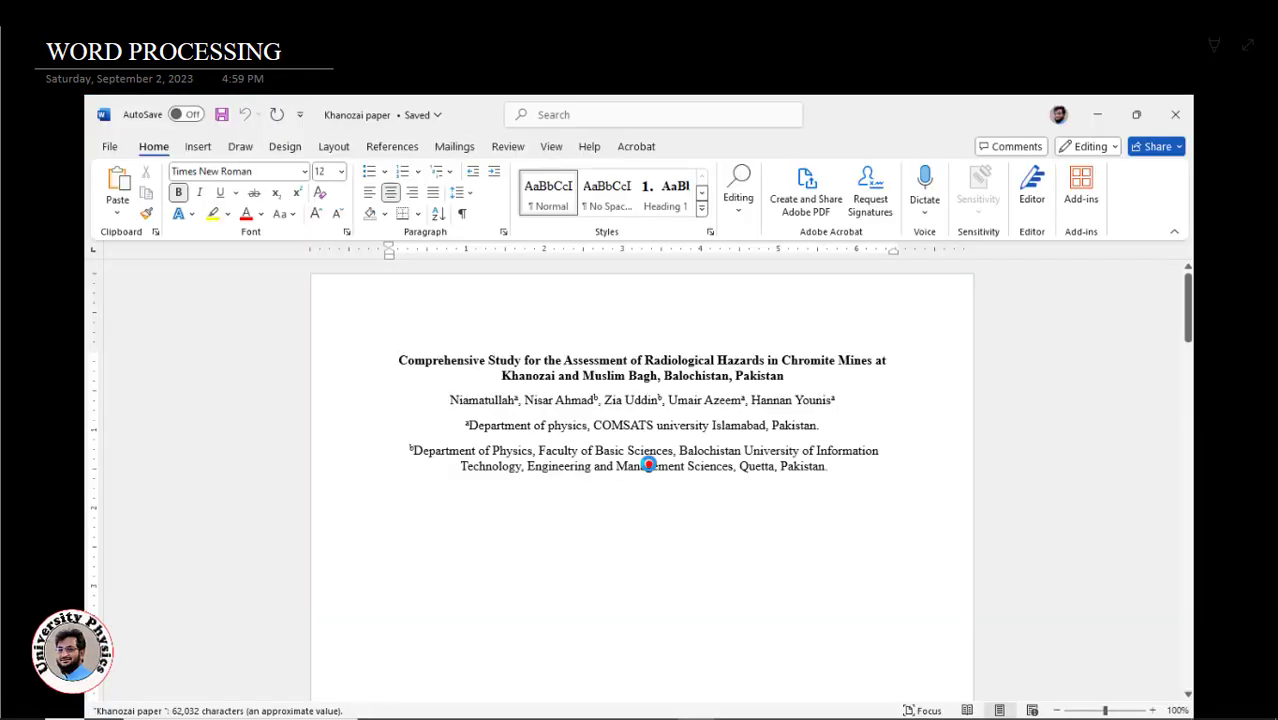
scroll(648, 460, down, 10)
scroll(648, 460, down, 15)
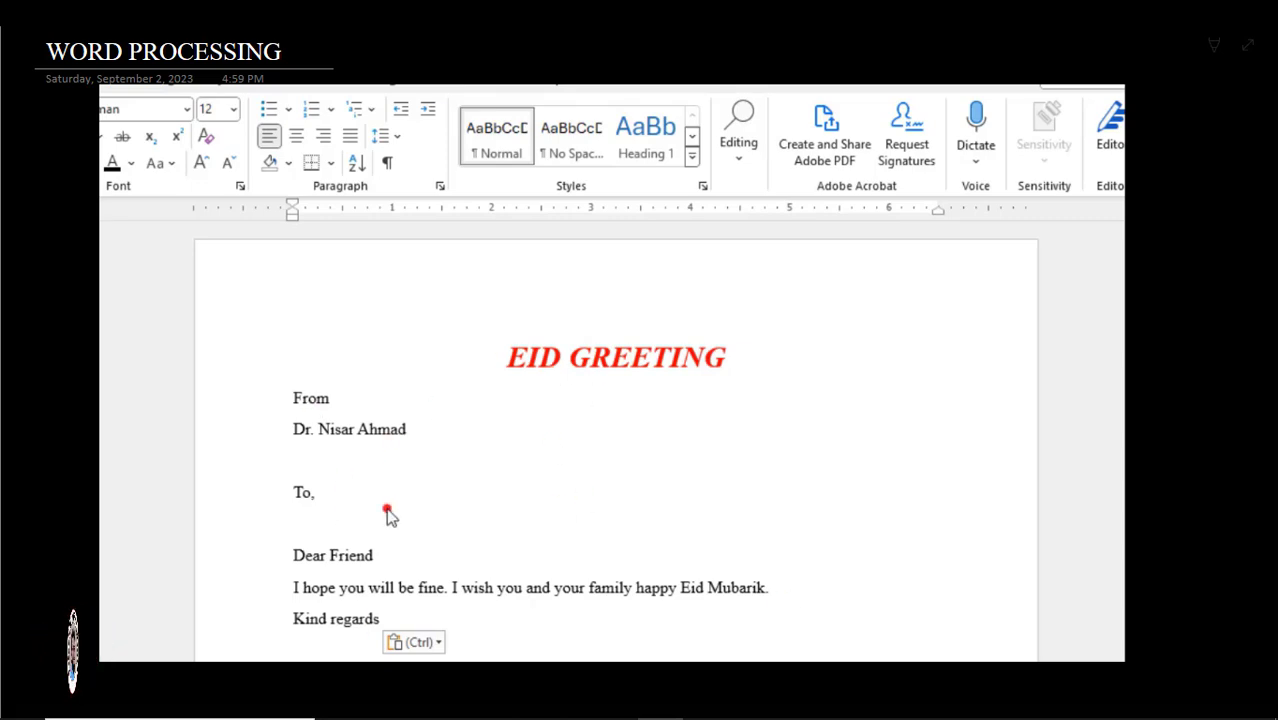
Start the Step-by-Step Mail Merge Wizard for Letters, using the current document, and advance to recipient selection
click(447, 122)
click(240, 245)
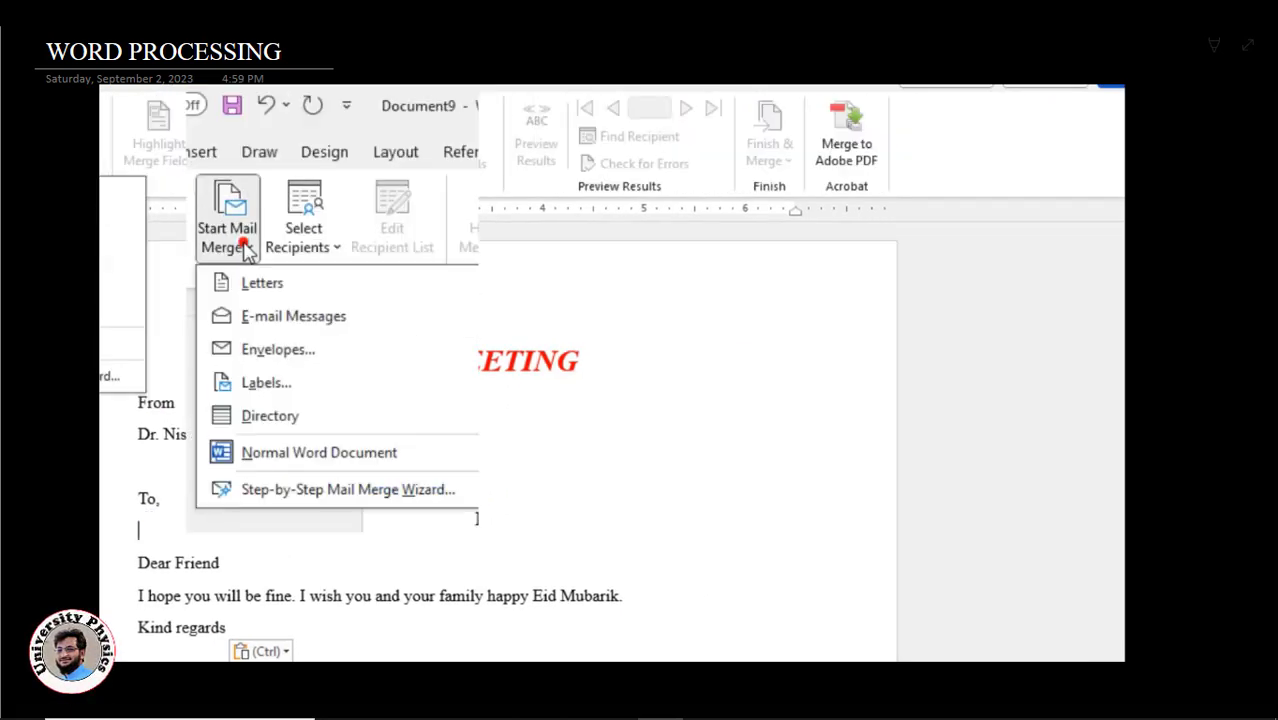
click(428, 491)
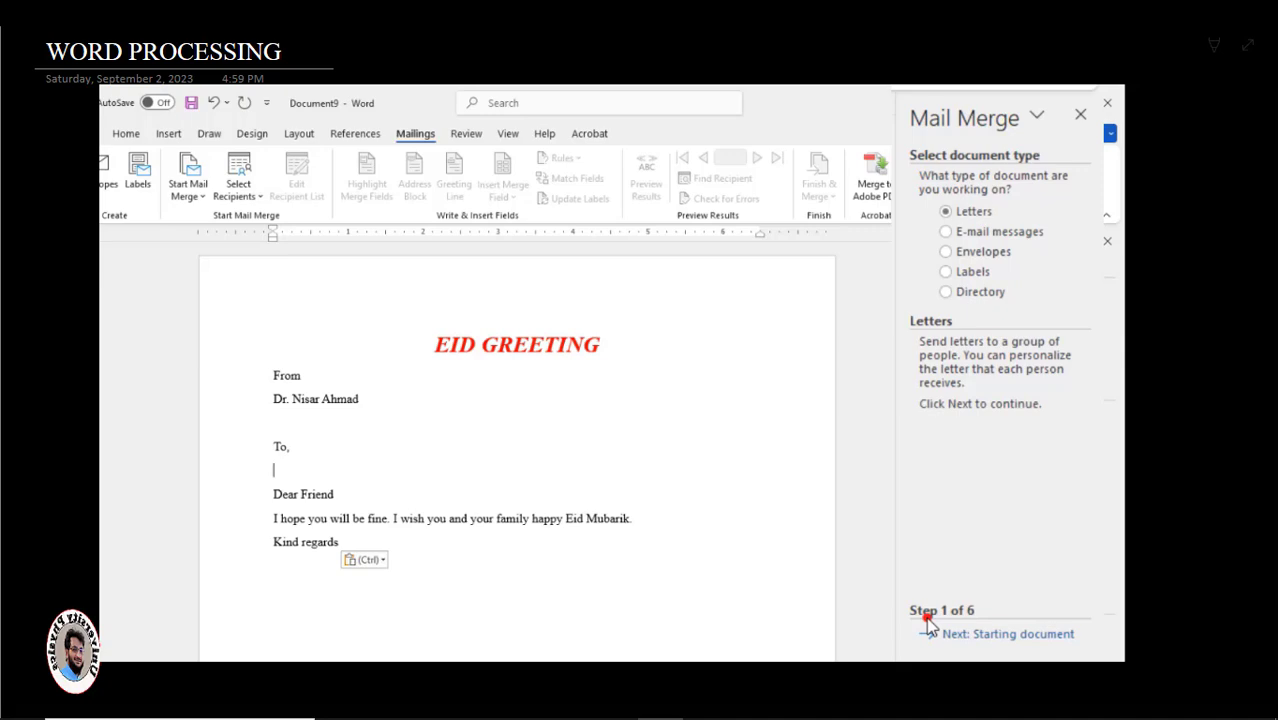
click(945, 633)
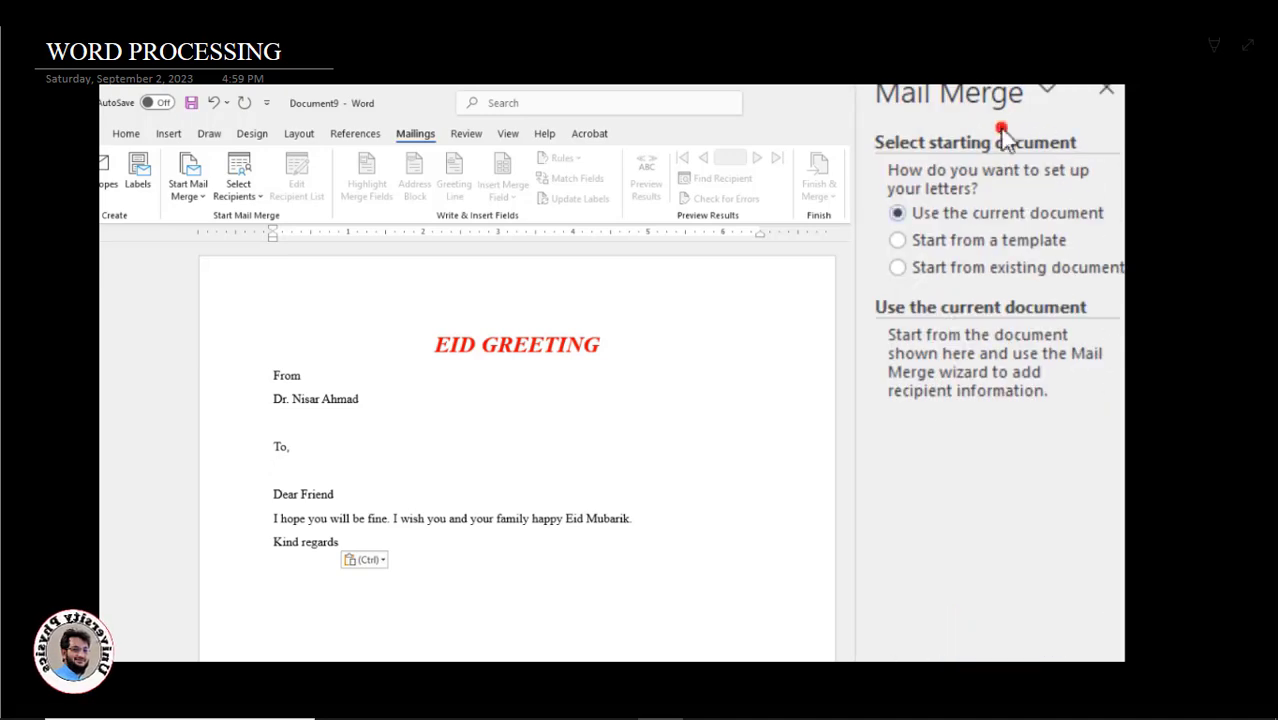
click(965, 616)
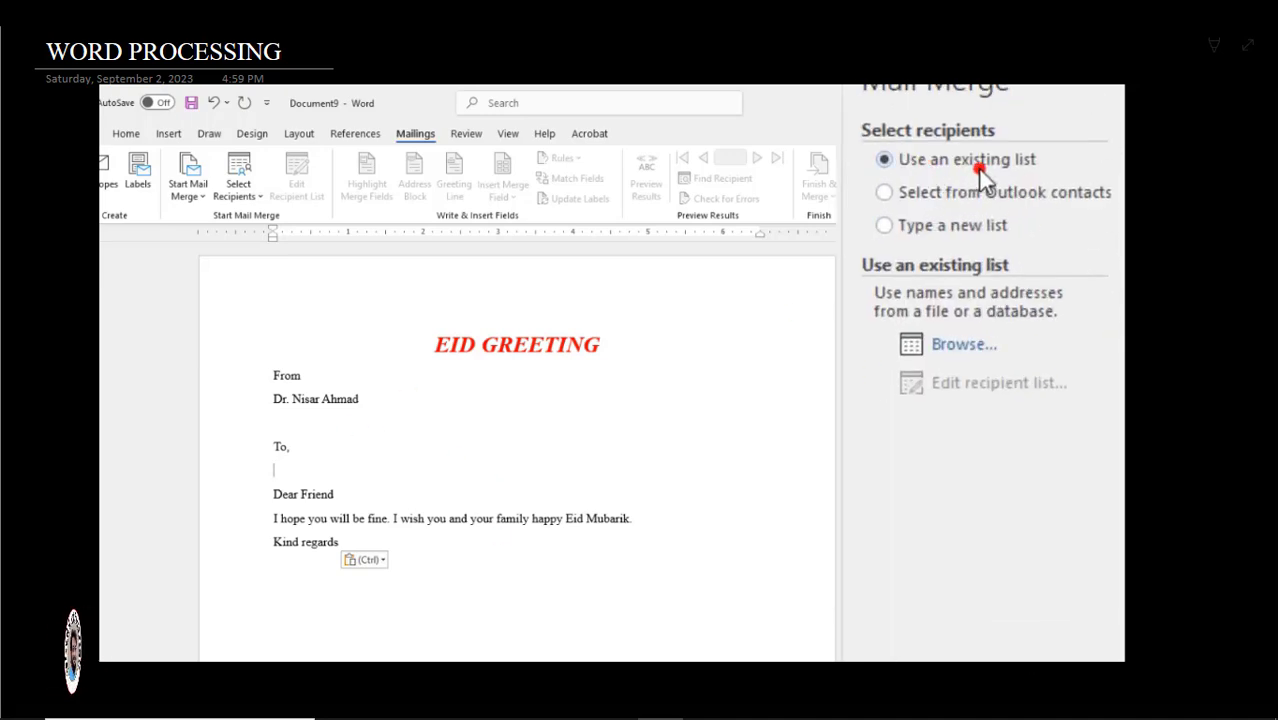
Begin creating a new recipient list and delete the Title and Company Name fields from its columns
click(968, 226)
click(961, 344)
drag(250, 473, 428, 473)
click(289, 525)
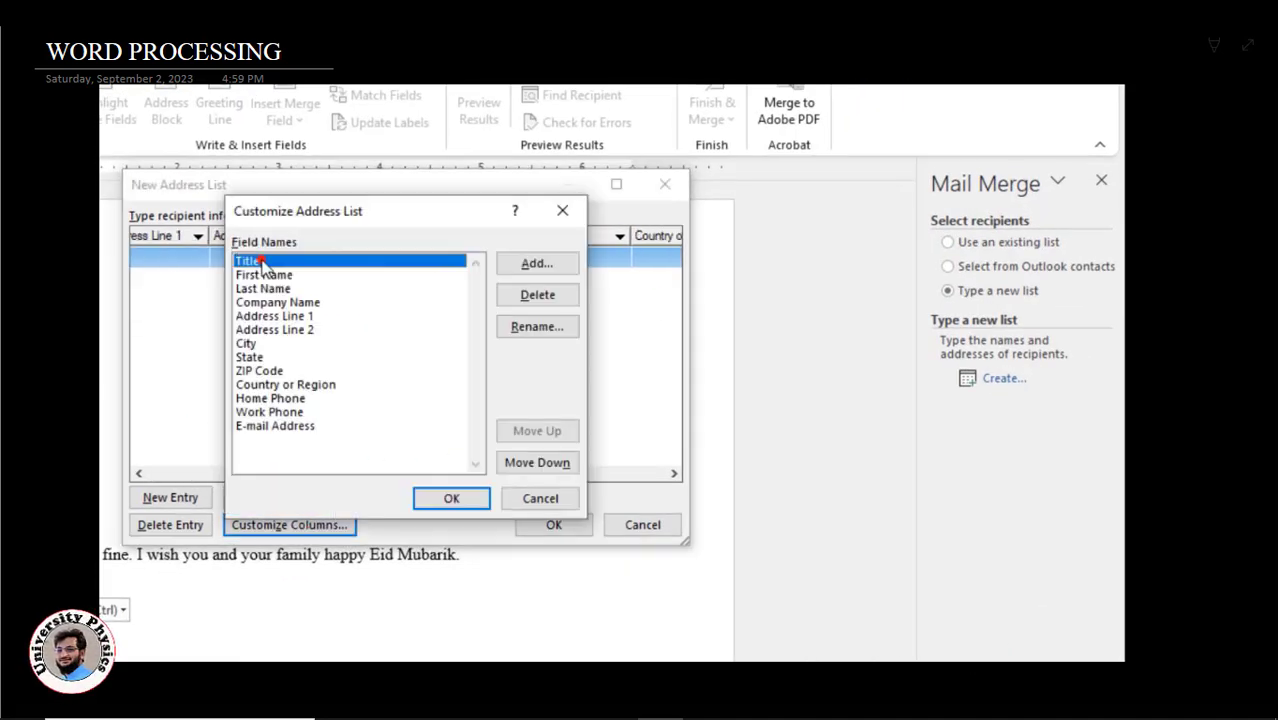
click(536, 294)
click(280, 288)
click(536, 294)
Add a field named "Moble", fill the first entry with "gfgr" and "htyt", and add another entry
click(536, 262)
text(Moblegfgr)
key(Tab)
text(fdyf)
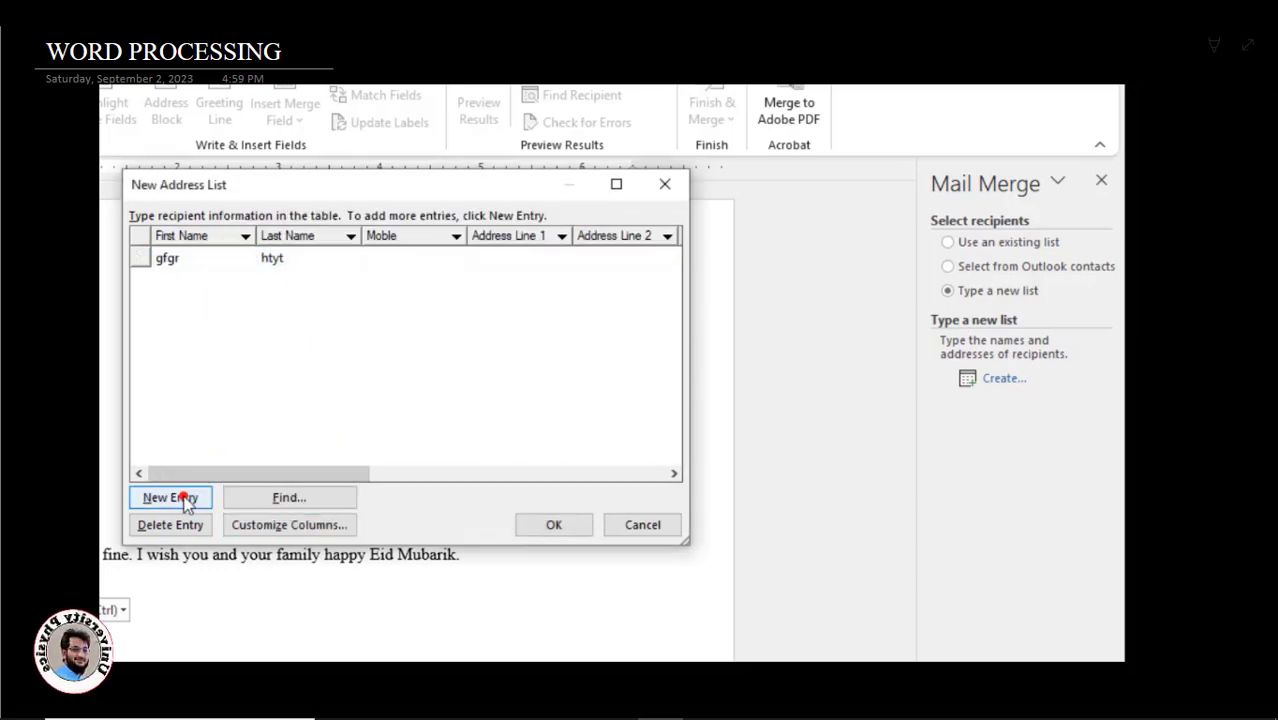
click(170, 497)
Use the existing database "List iof friends" as the recipient list and accept all its recipients
click(947, 242)
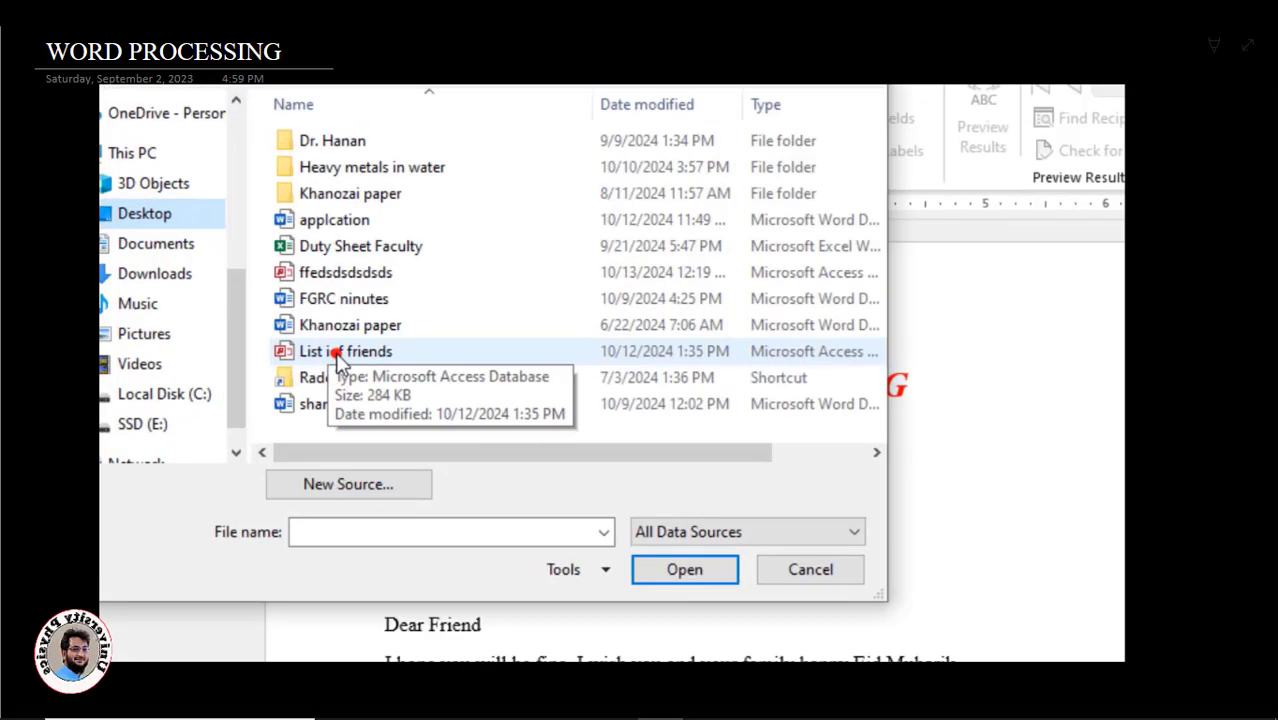
double_click(337, 353)
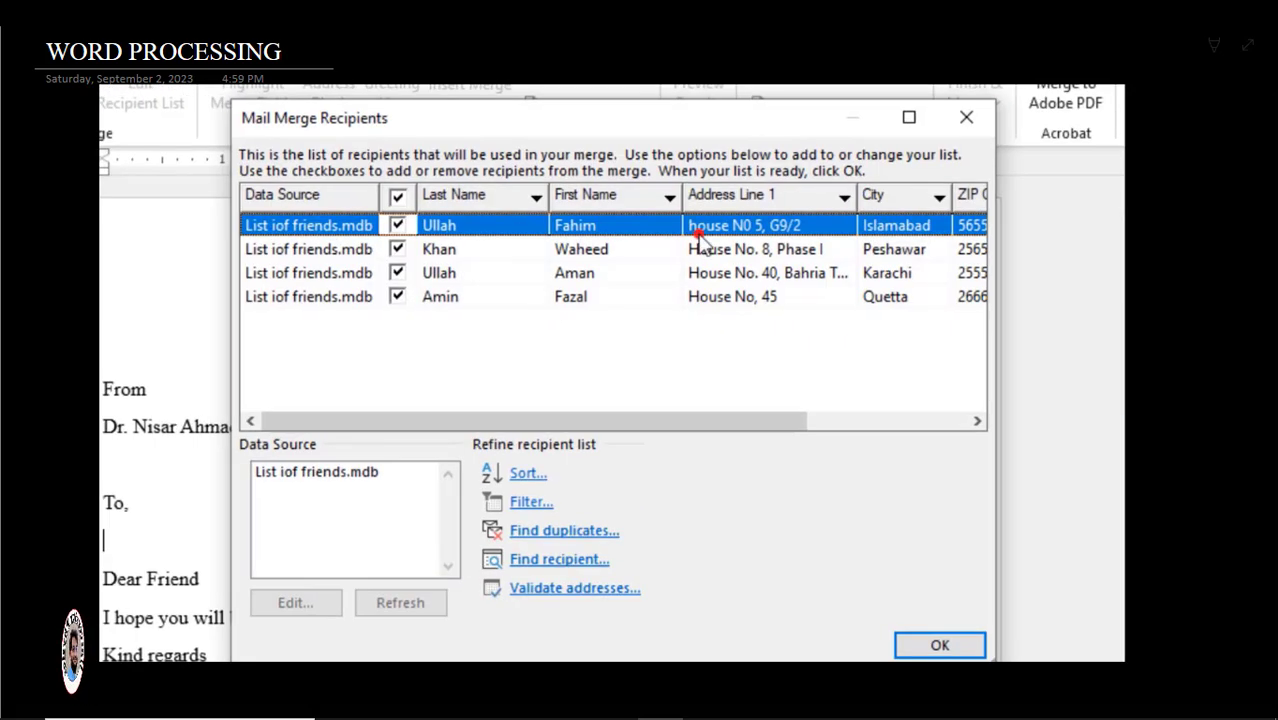
click(939, 645)
Insert the merge fields First_Name and Last_Name, Address_Line_1, City and ZIP_Code, and Mobile on separate lines below "To,"
click(491, 150)
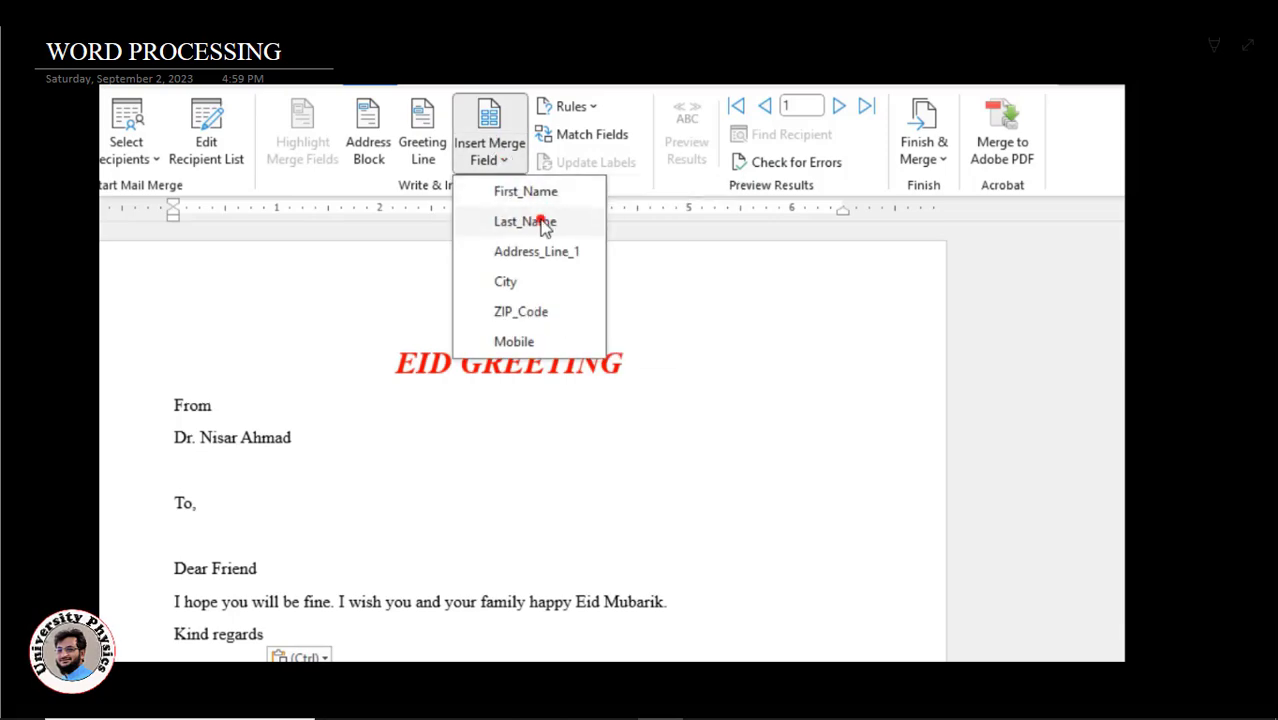
click(542, 191)
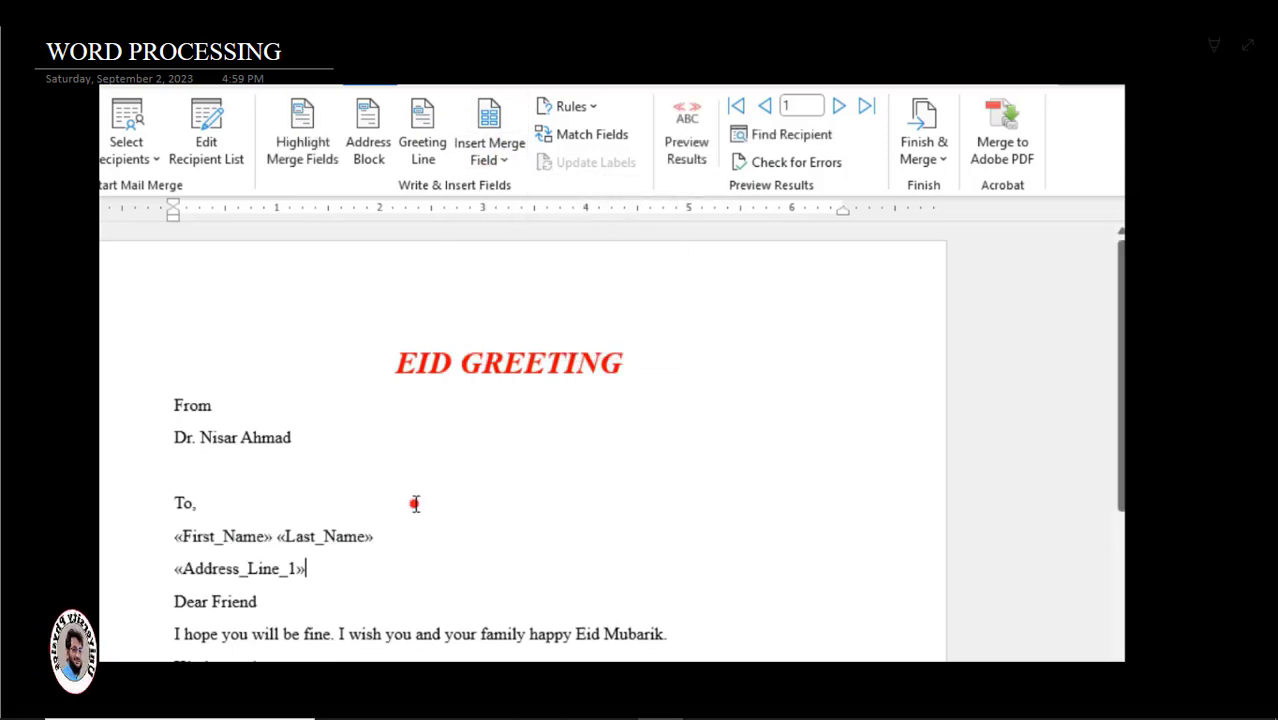
click(489, 150)
click(506, 282)
click(489, 150)
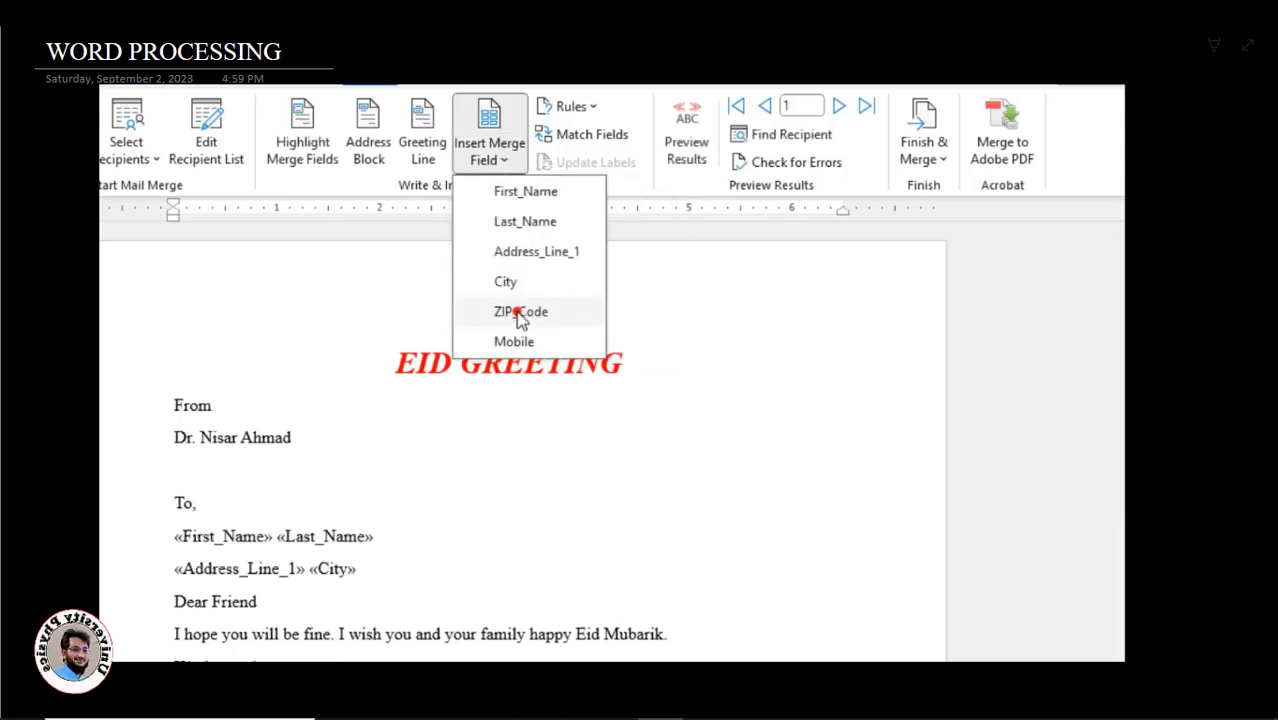
click(519, 313)
key(Return)
click(489, 150)
click(521, 343)
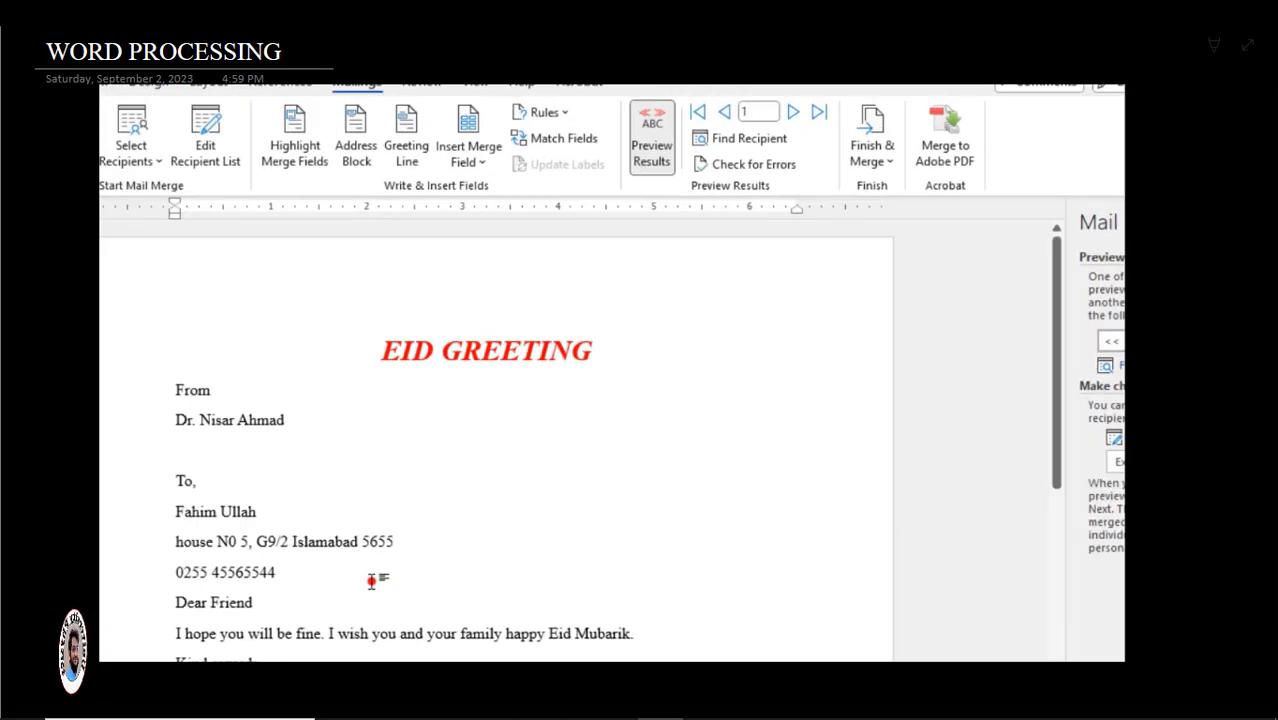
Browse backward and forward through the recipients' records in the merged letter preview
click(749, 141)
click(749, 141)
click(727, 114)
click(727, 114)
click(727, 114)
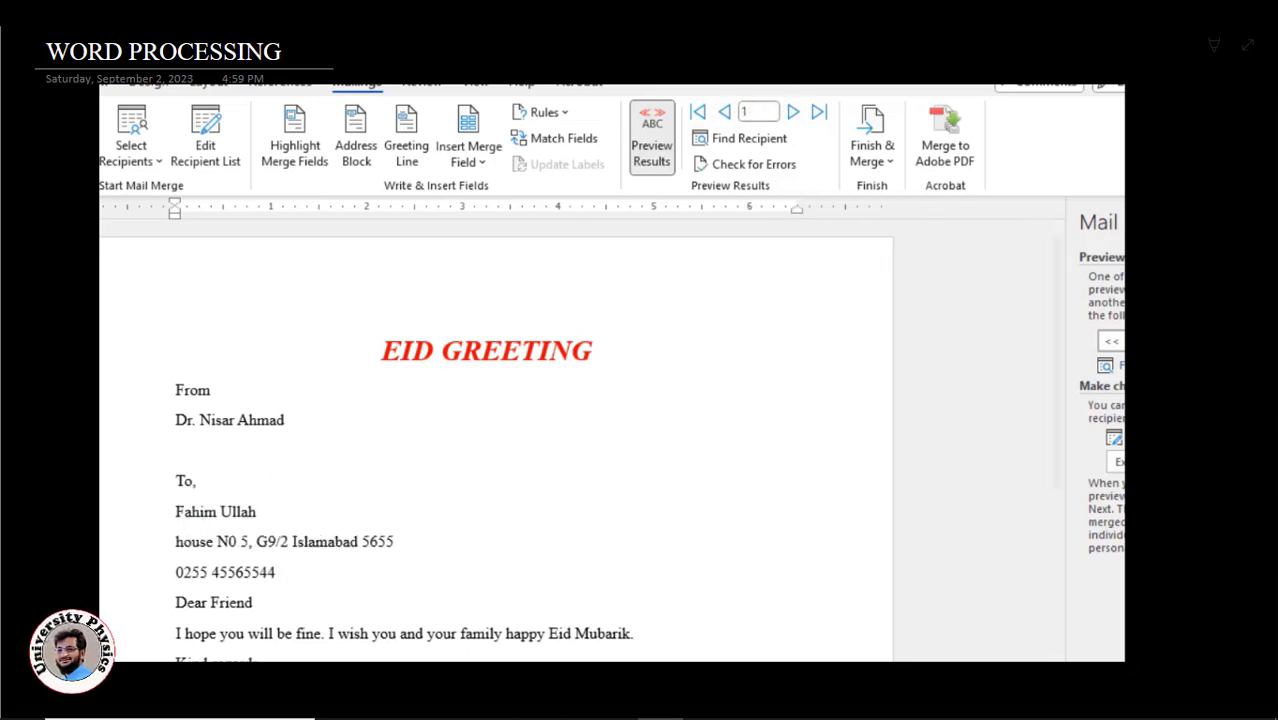
click(793, 113)
click(793, 113)
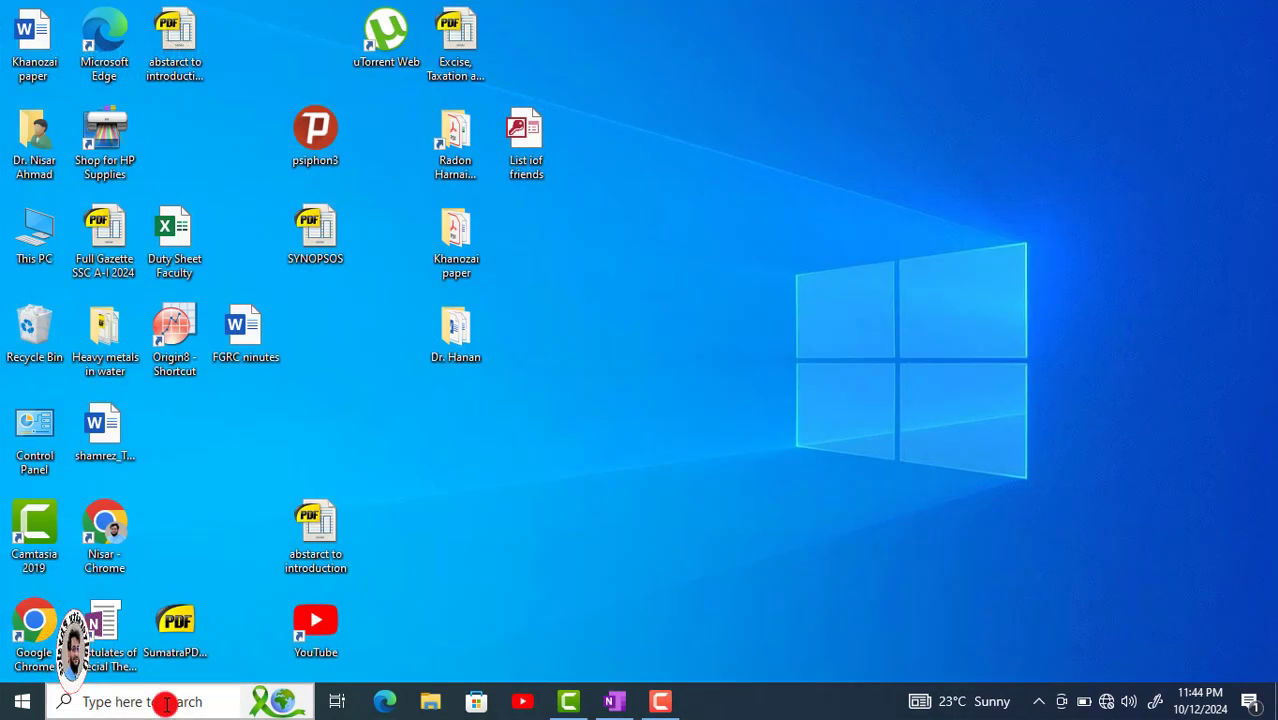
Open Word from the desktop and create a blank document
click(163, 701)
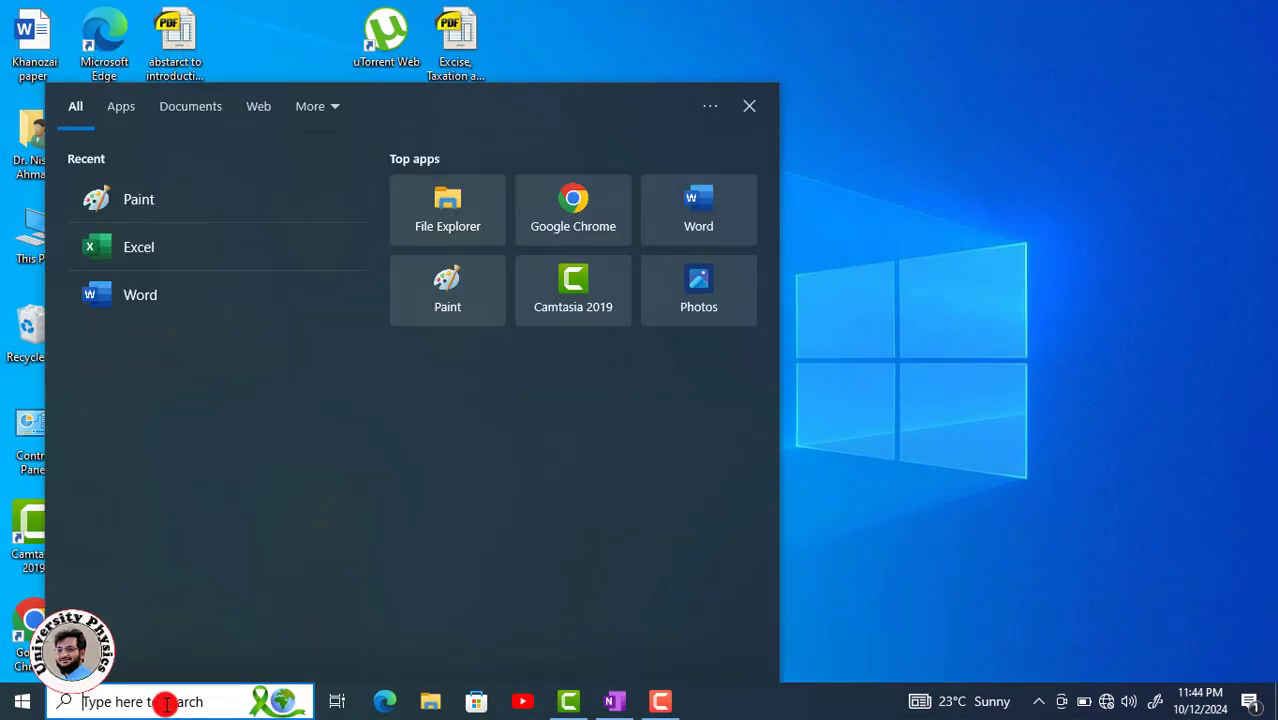
click(142, 300)
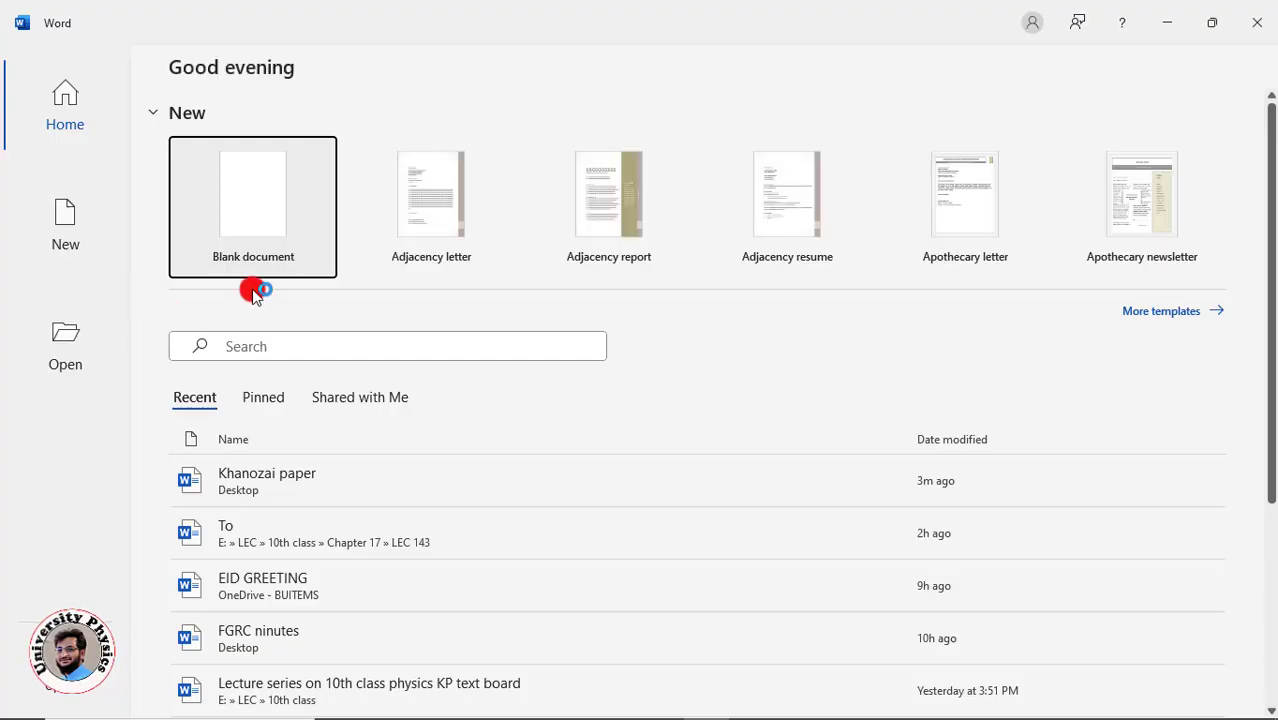
click(262, 230)
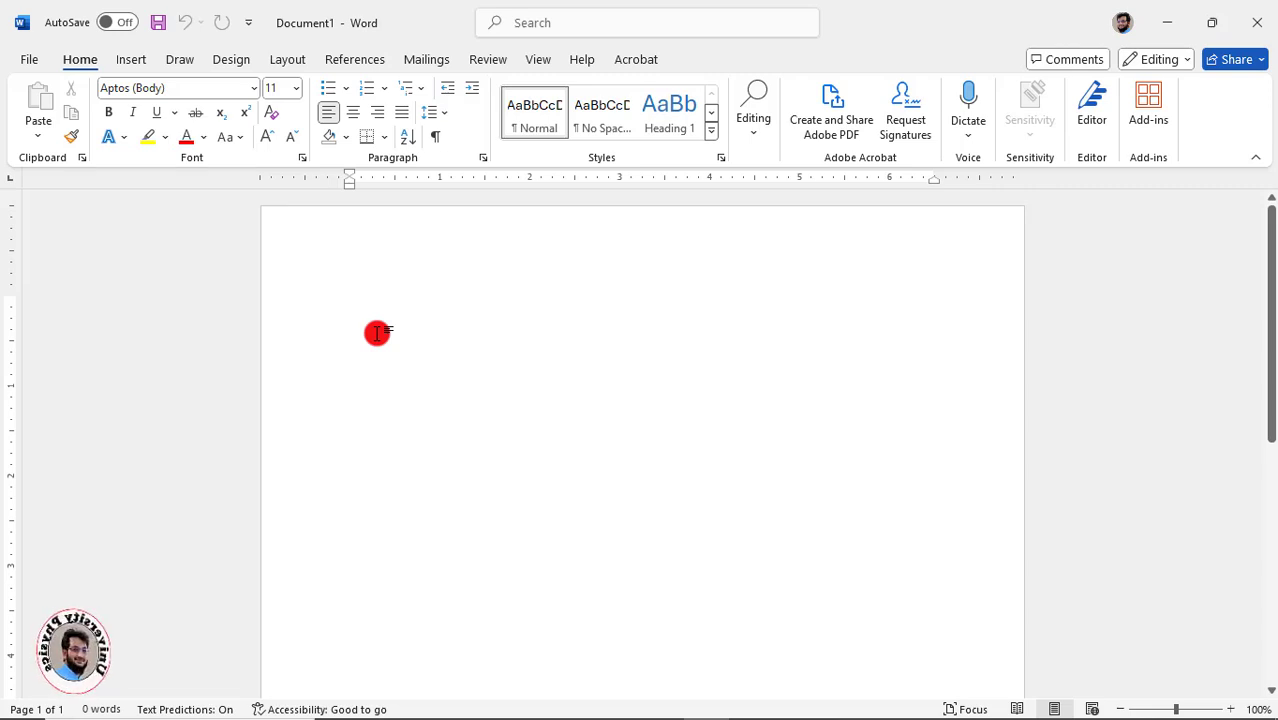
Write the addressee lines "TO,", "The principal," and "Islamabad Model School and college,", indenting the last two
text(T)
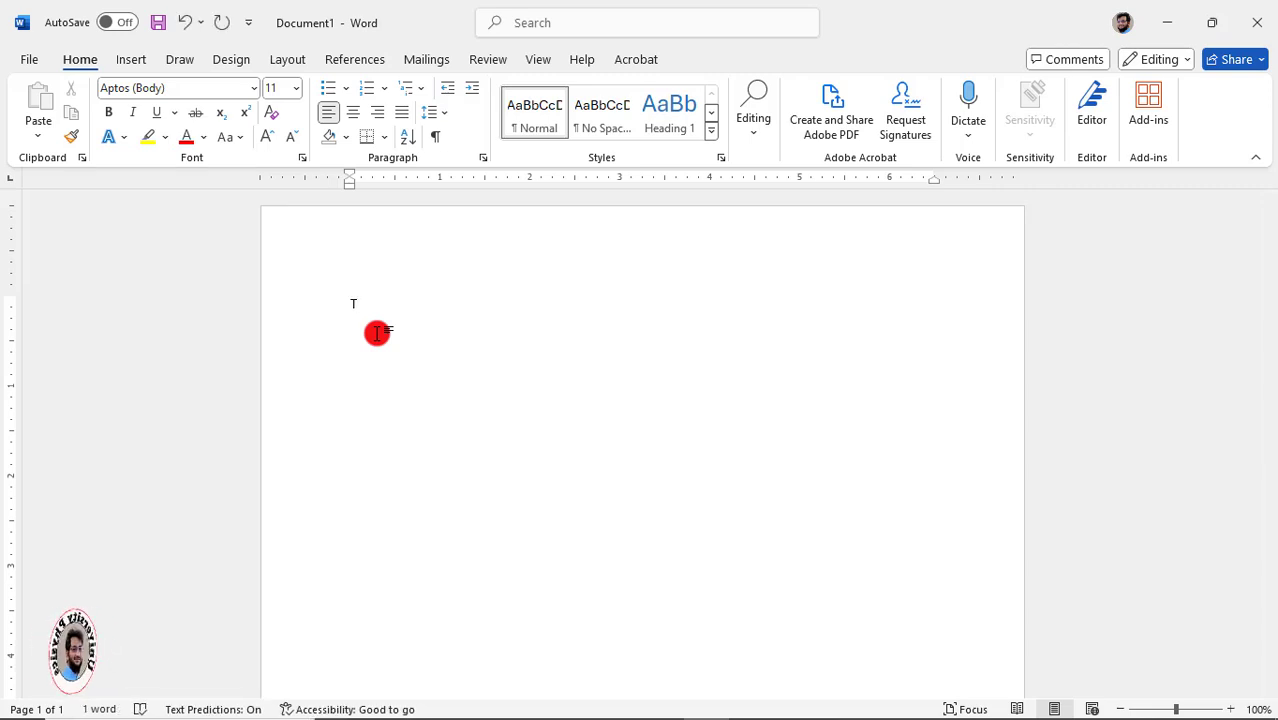
text(O,)
key(Return)
text(The pri)
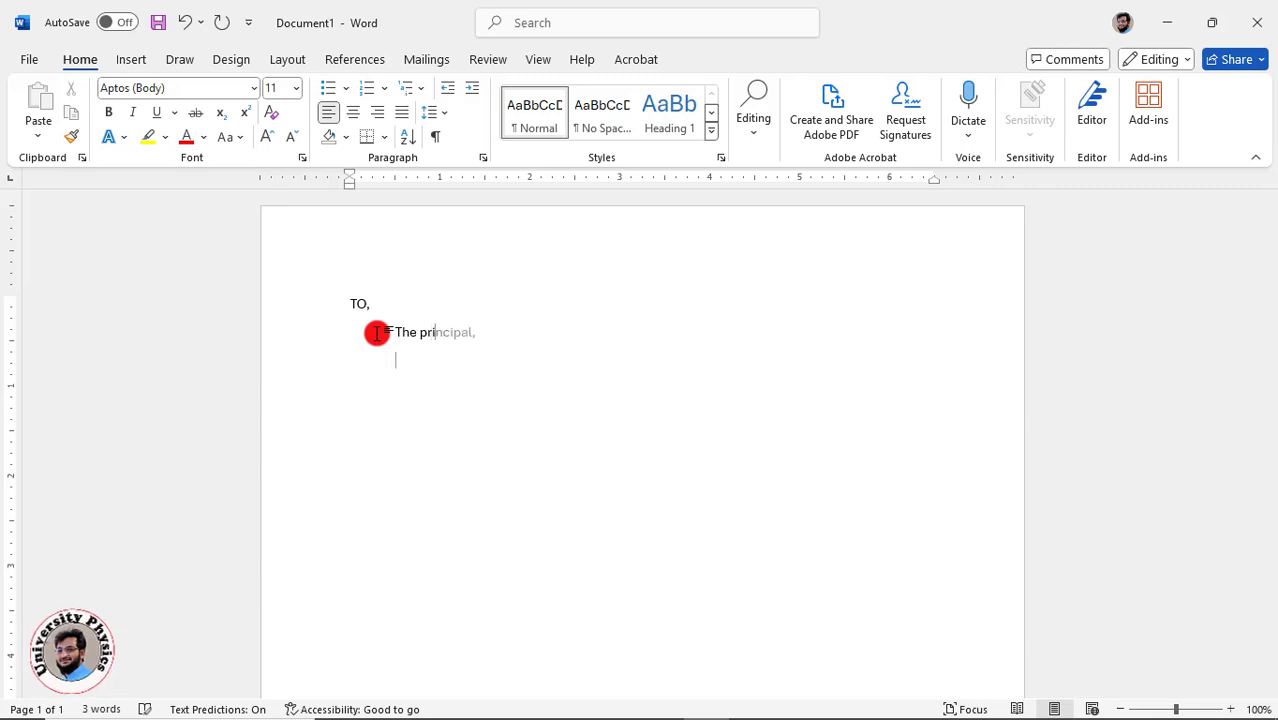
key(Tab)
key(Return)
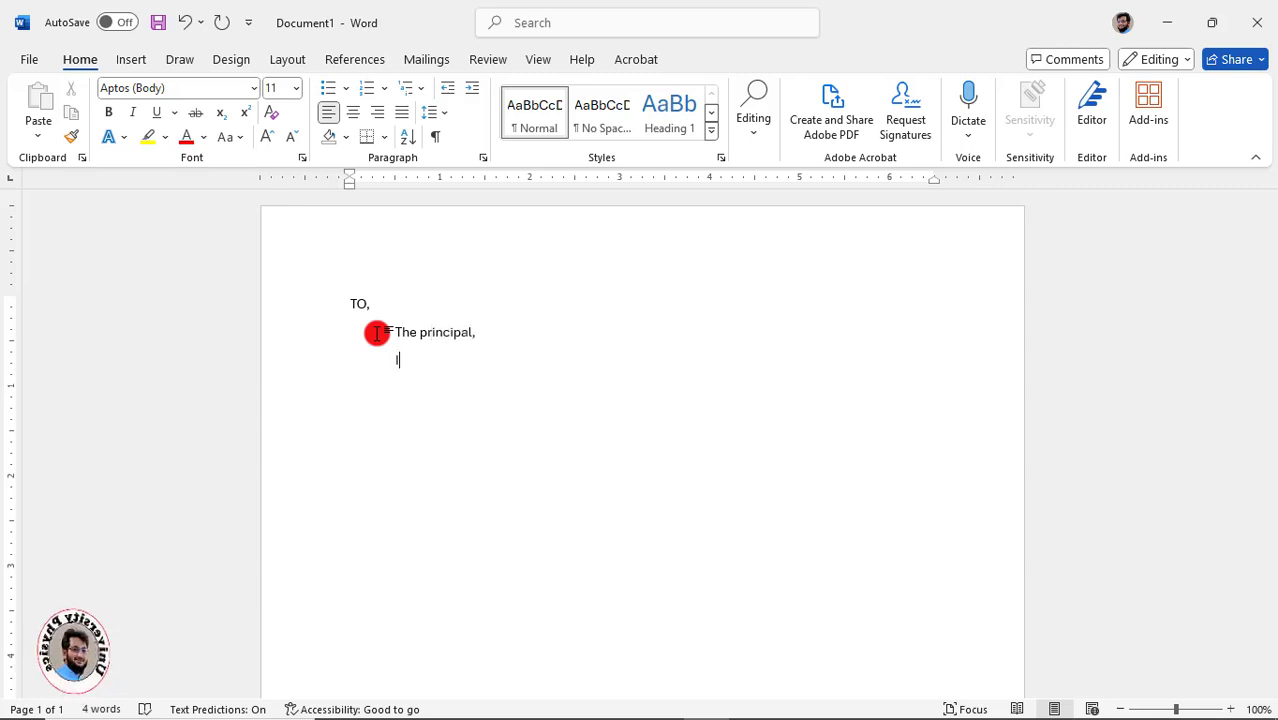
text(Islamabad Model School and co)
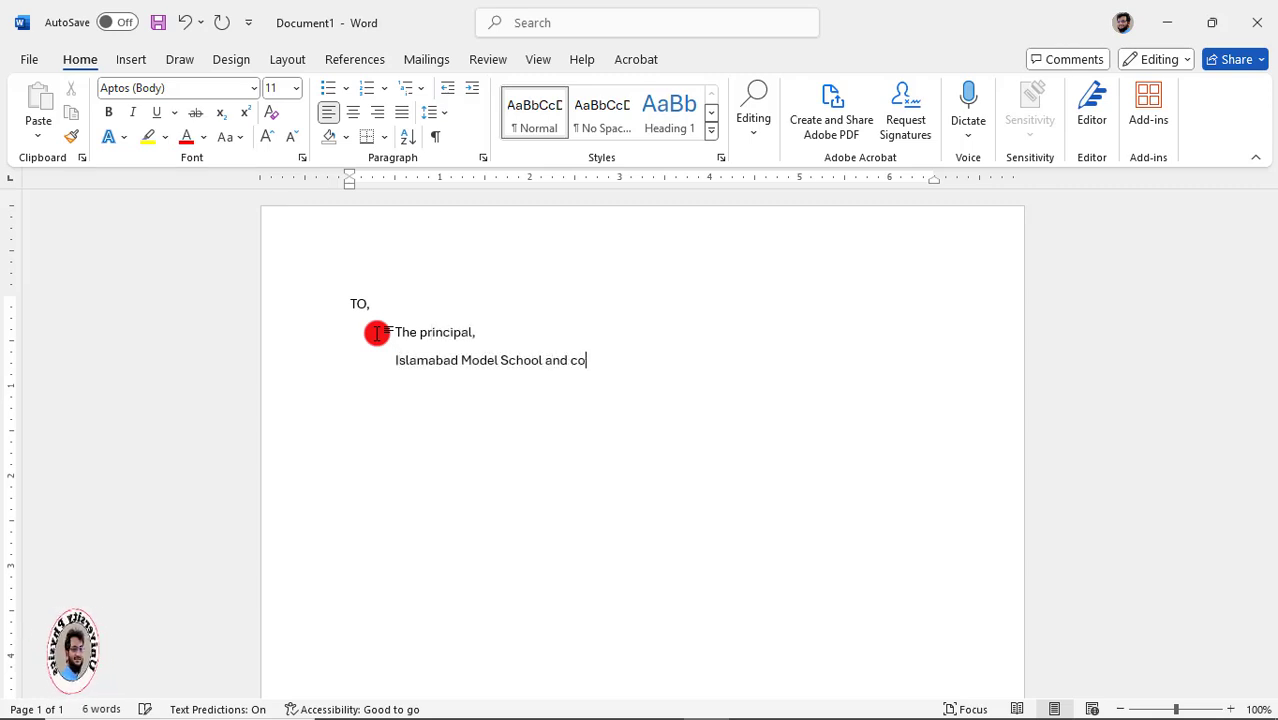
text(llege,)
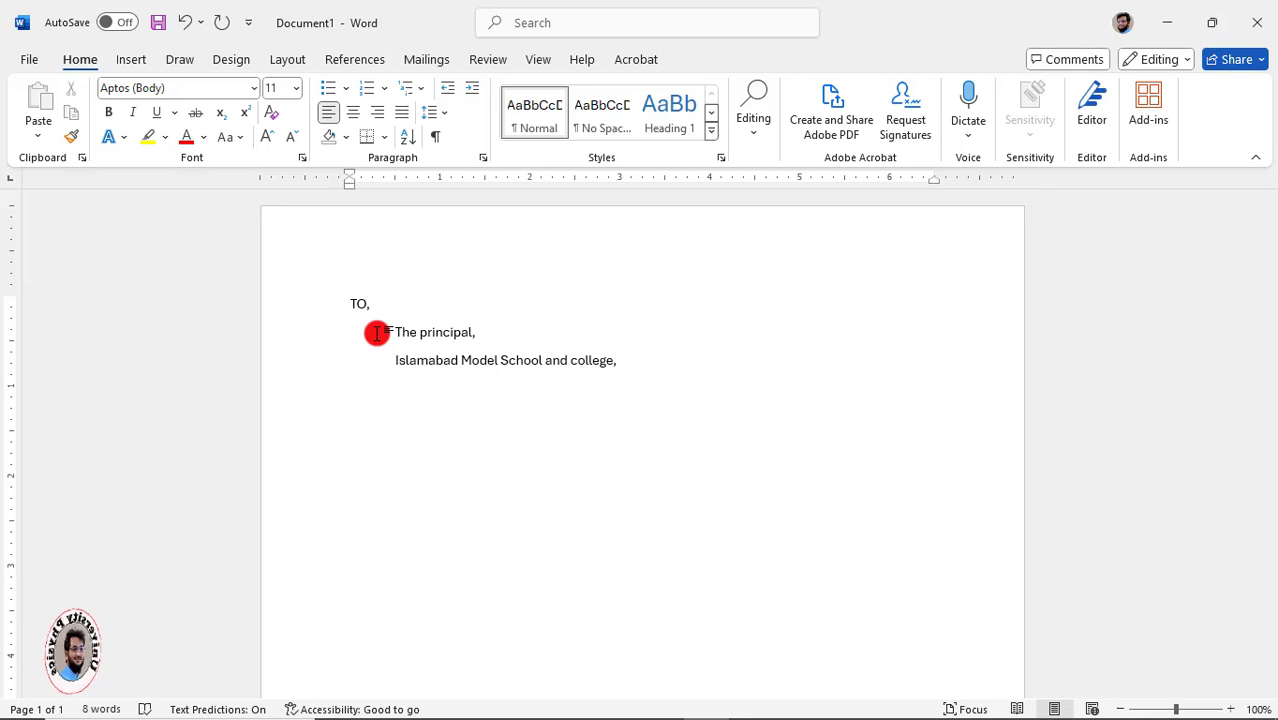
Add the line "Subject: Application for leave" and the salutation "Dear Sir," below the addressee
text(Subject:)
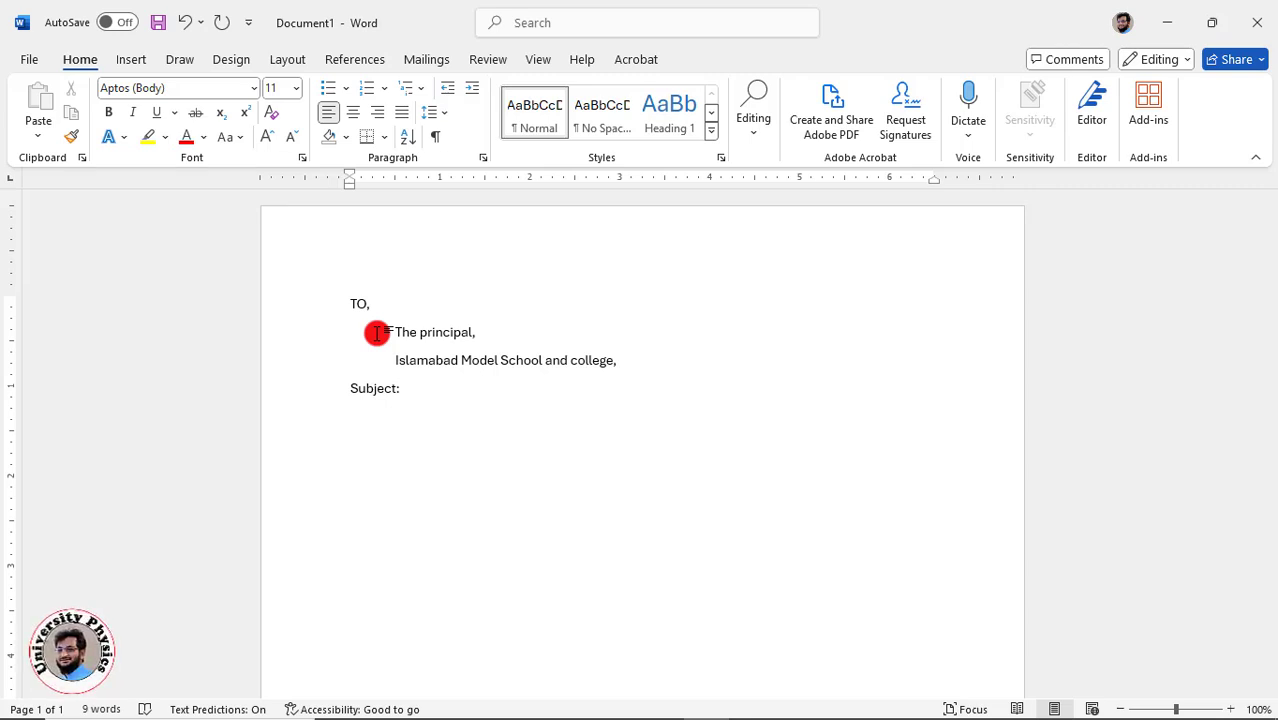
text(App)
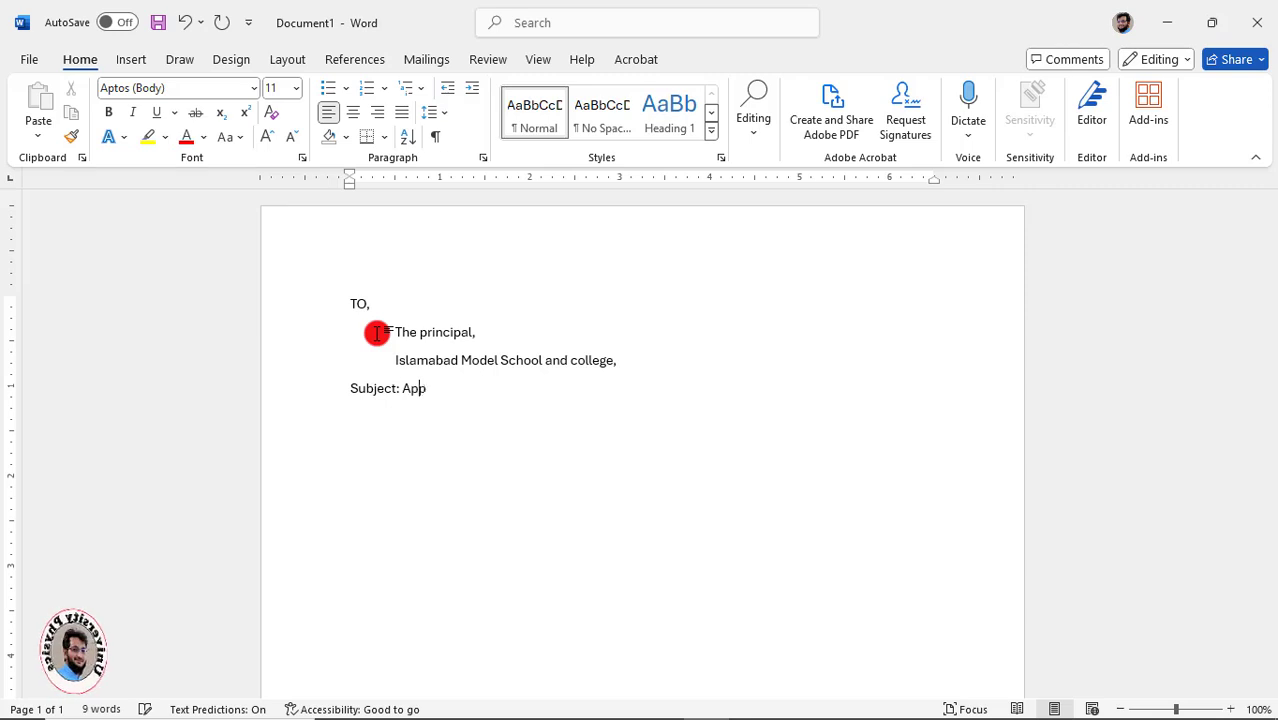
text(lication for s)
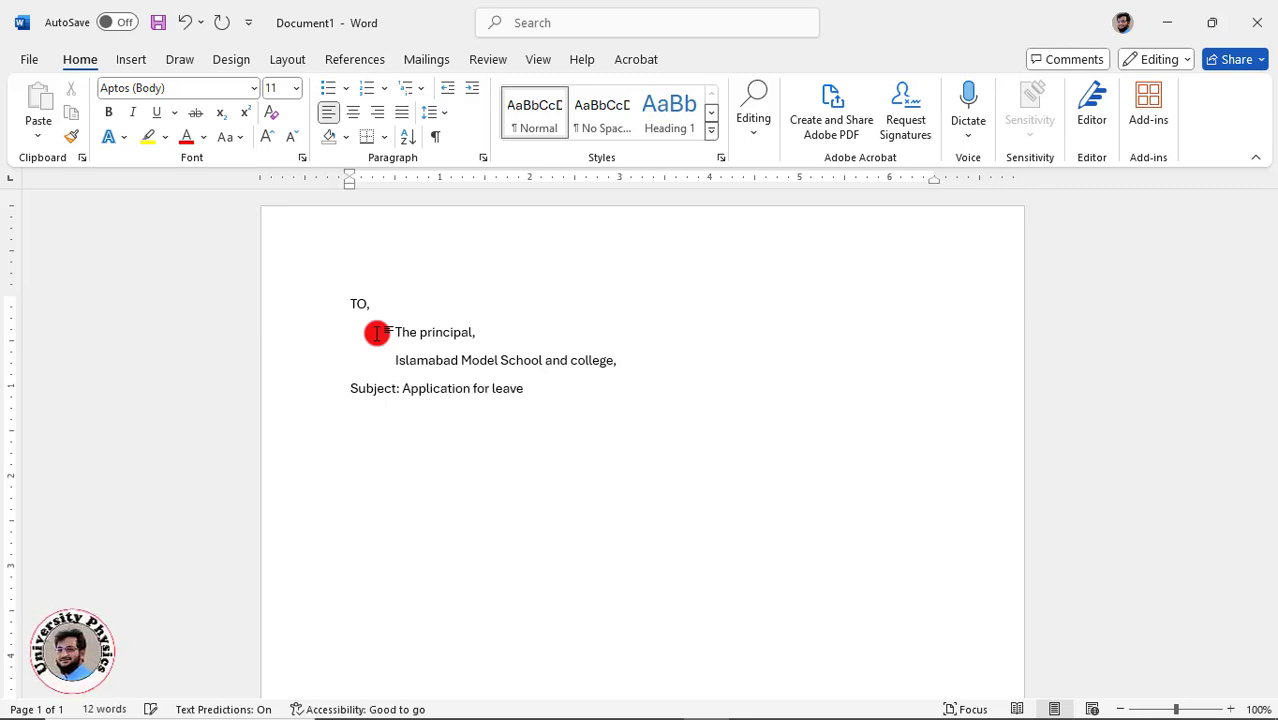
key(Return)
text(Dear Sir,)
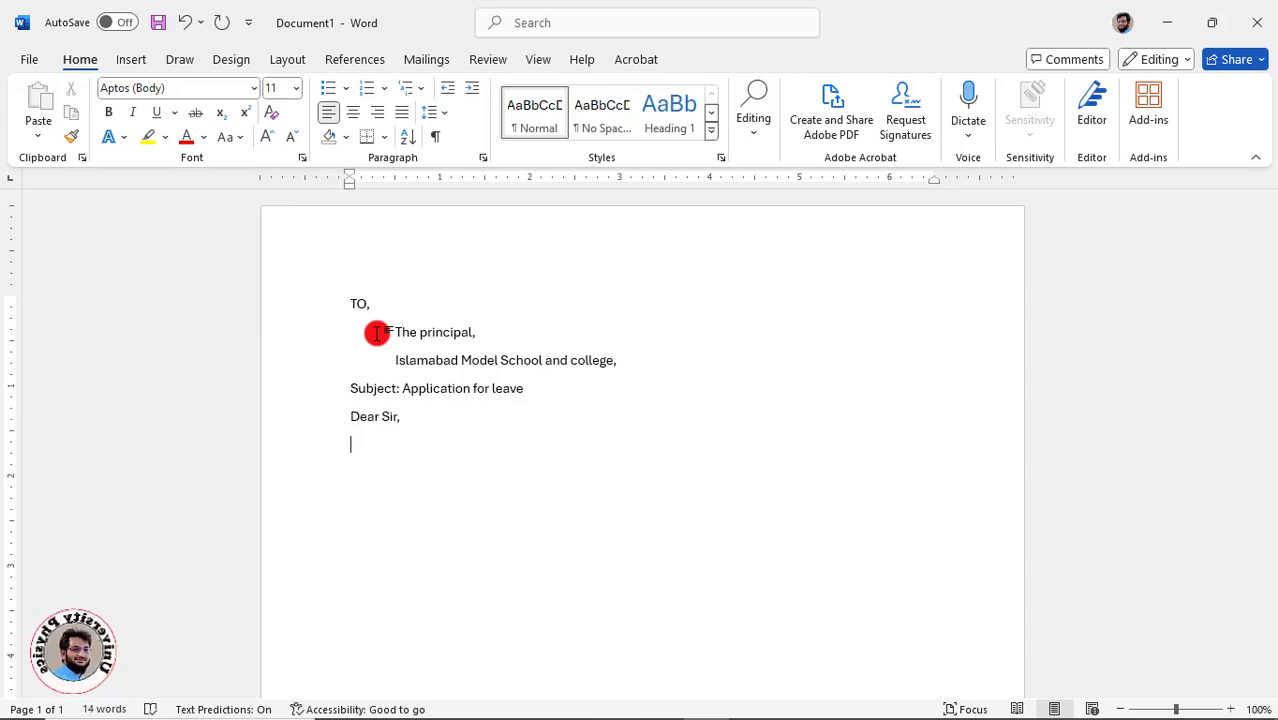
Write the body requesting two days leave because of flow and fever, closing with "Thank you", "Dated: 12/10/2024" and "Your sincerely,"
text(With due respect it is stated that  I am not feel well due to flow and fever, due to which I cannot attend the school today. Therefore, you are required to grant me two days leave, I shall be very grateful to you. Thank you Dated: 12/10/2024 Your sincerely,)
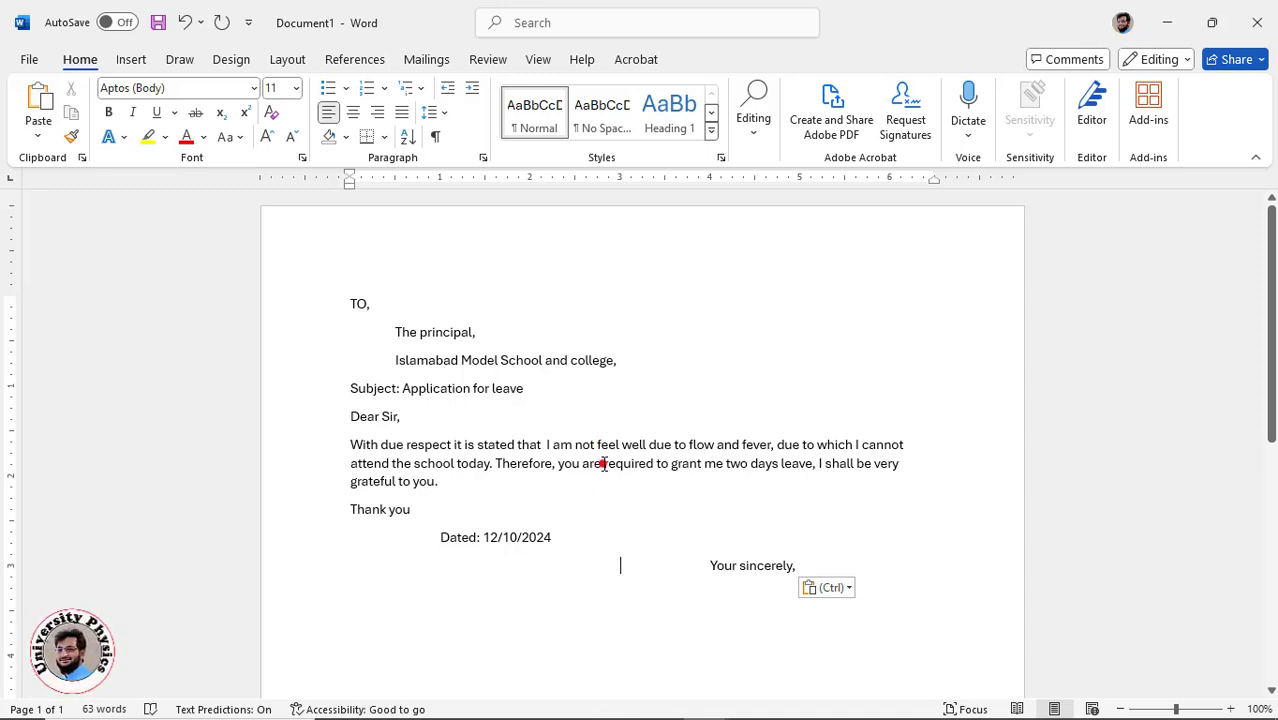
scroll(630, 450, down, 3)
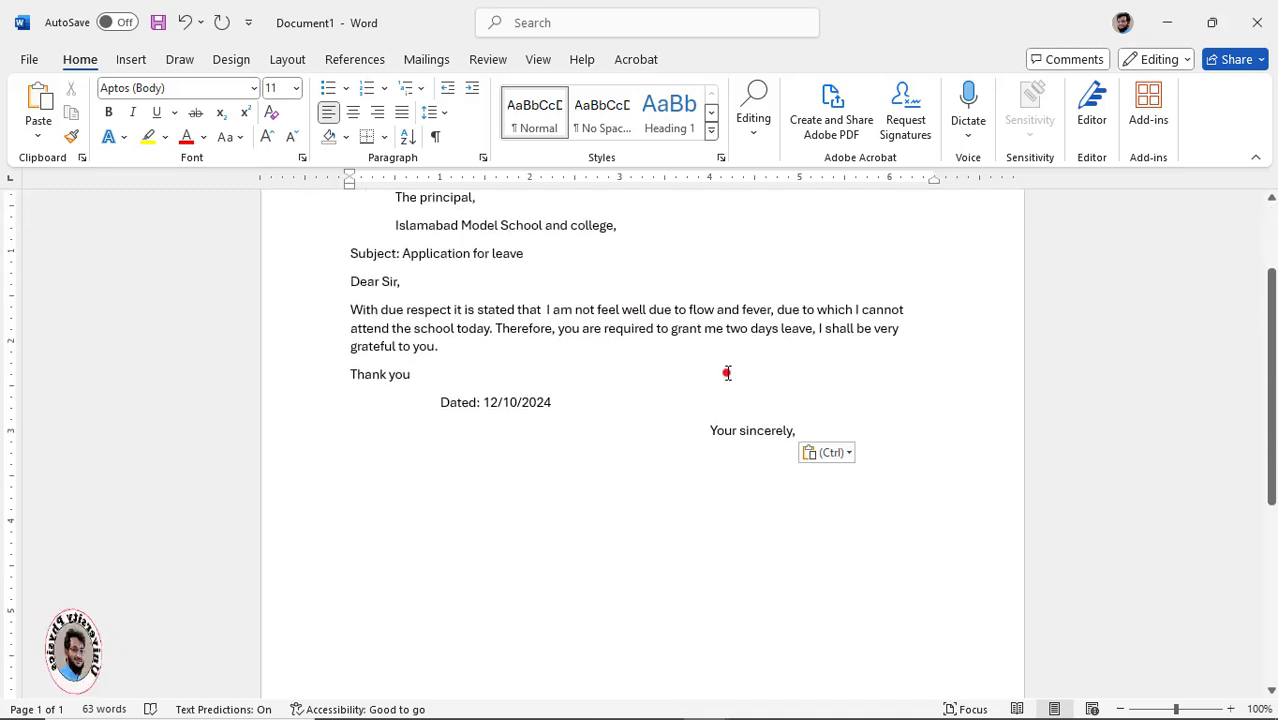
click(628, 434)
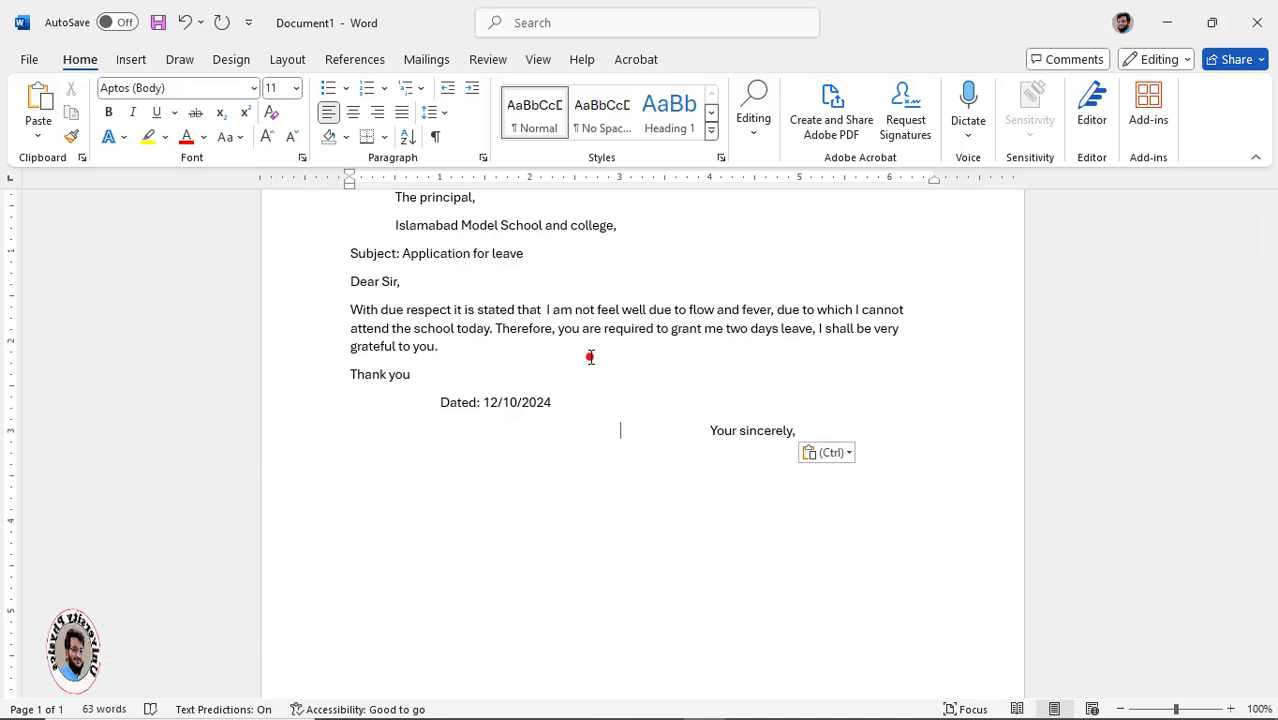
Delete the word "flow" from the first sentence of the letter's body
scroll(590, 357, up, 1)
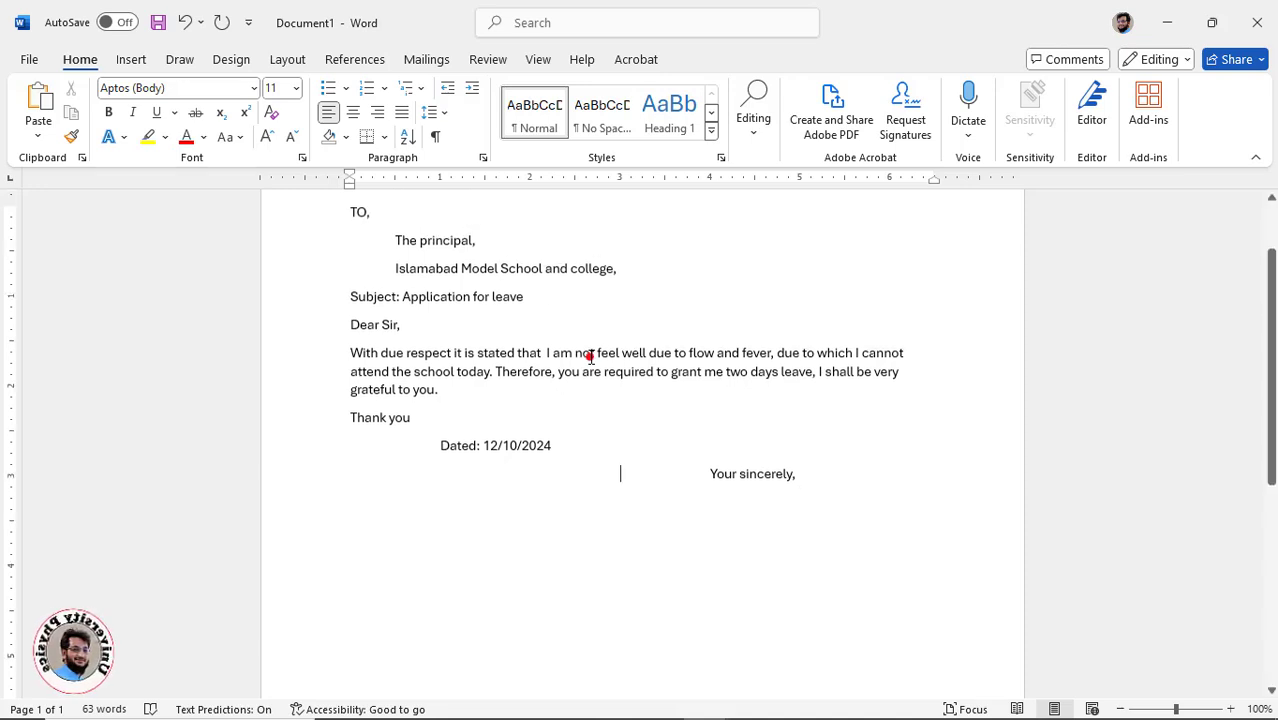
mouse_move(688, 353)
mouse_down()
mouse_move(710, 355)
mouse_move(690, 357)
mouse_up()
click(715, 357)
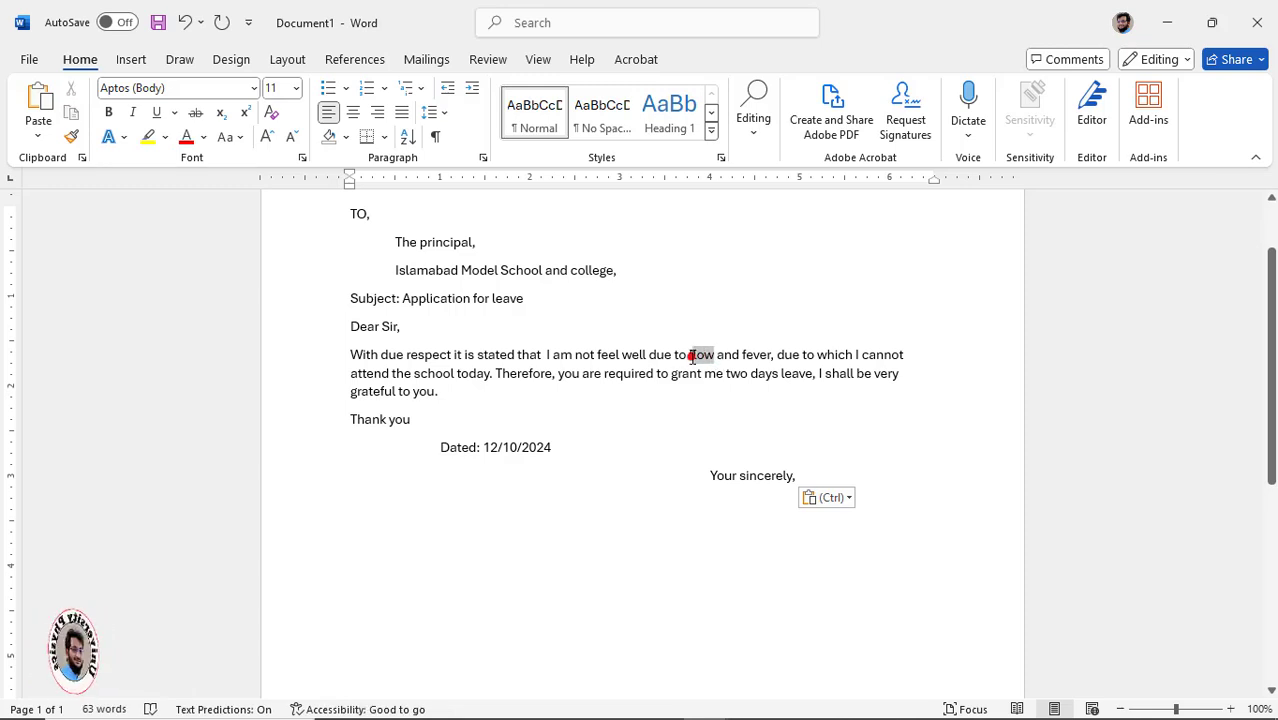
click(748, 373)
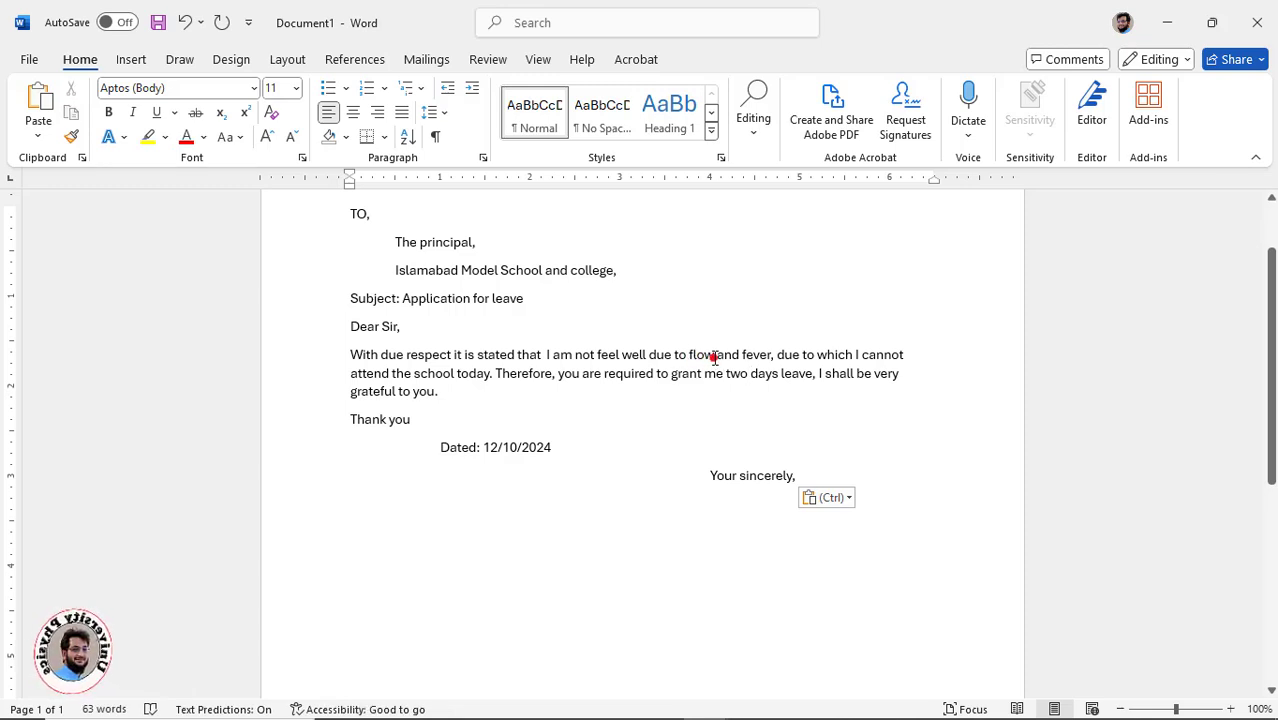
drag(714, 357, 689, 356)
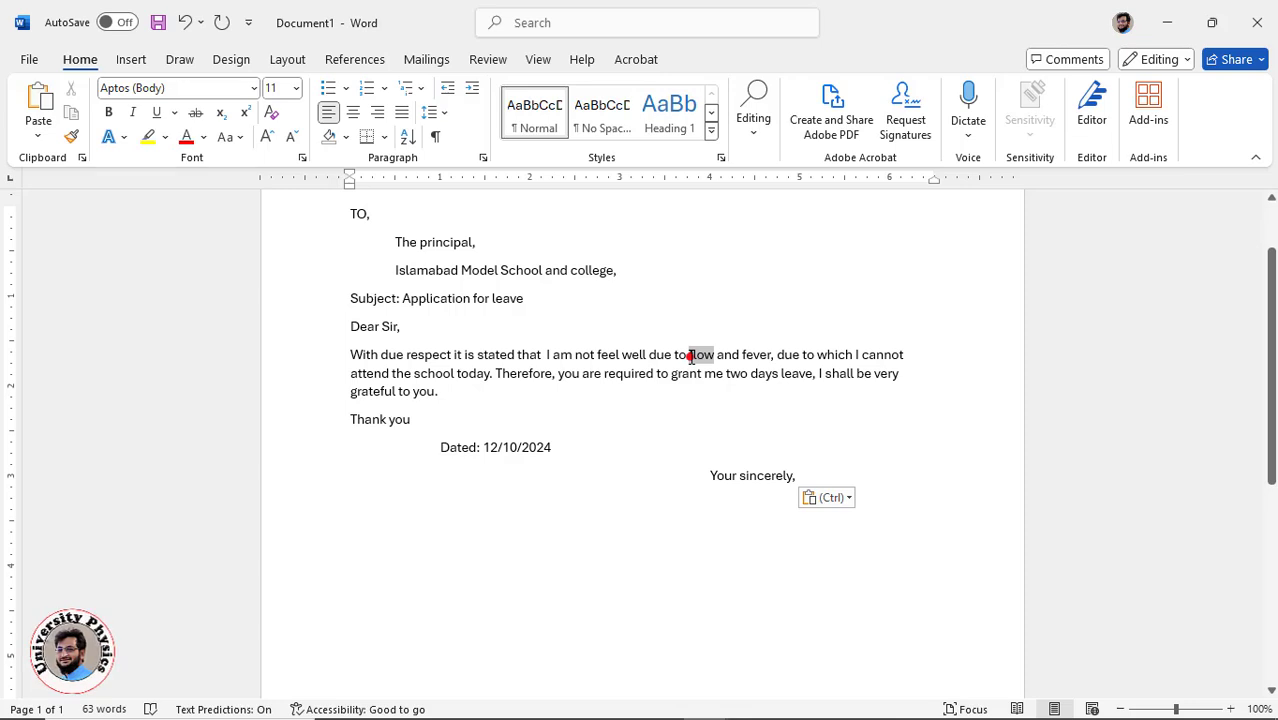
key(BackSpace)
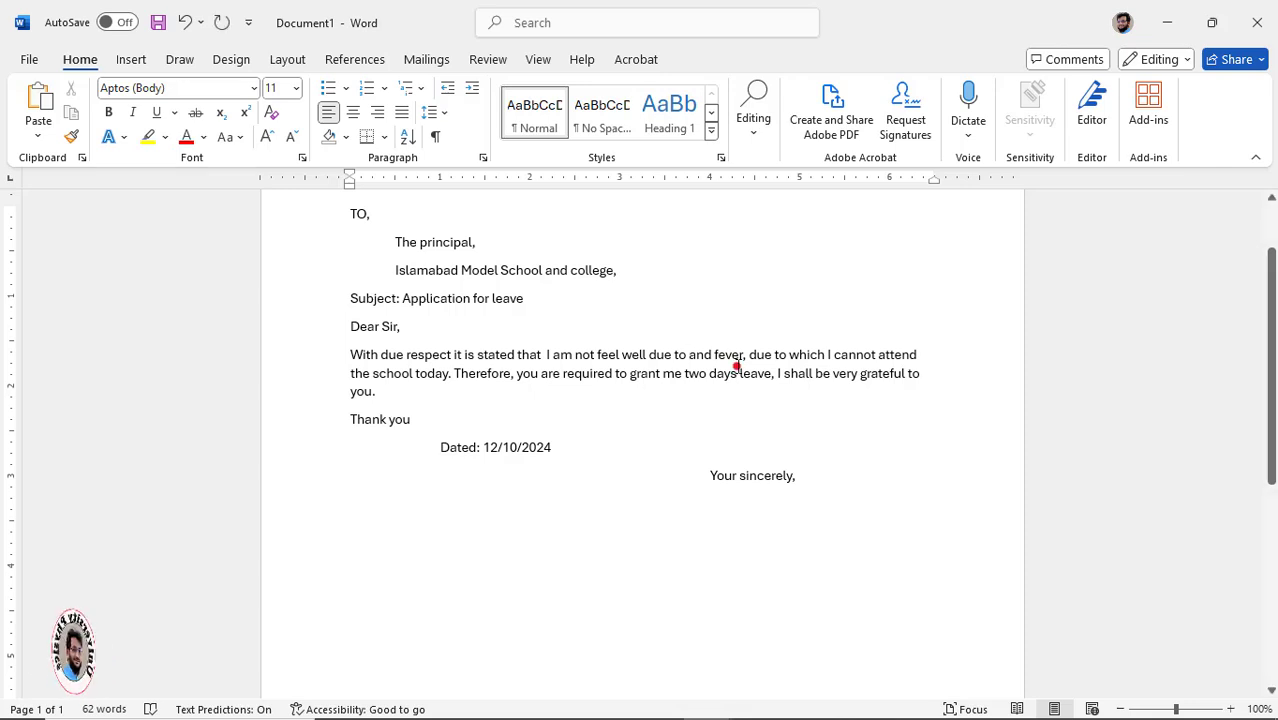
Insert "flu" before "and fever" in the letter's body and change the day in the "Dated:" line to 13
text(flu)
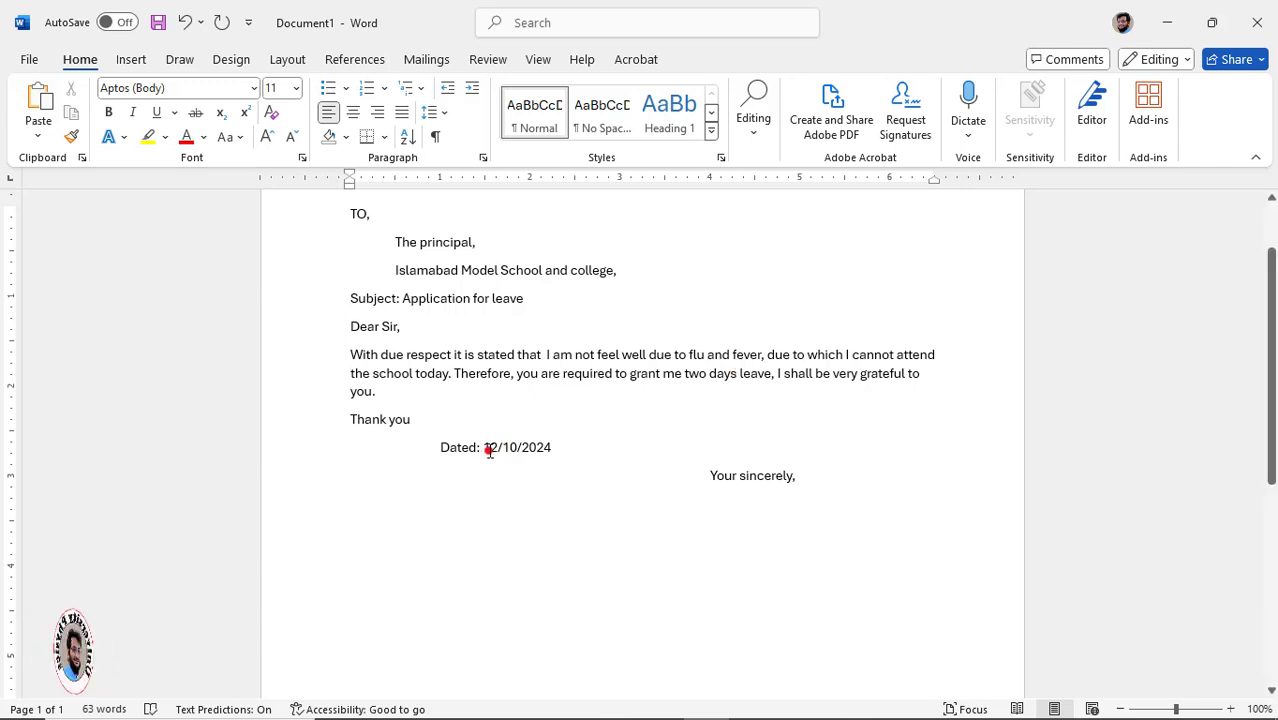
drag(495, 447, 485, 450)
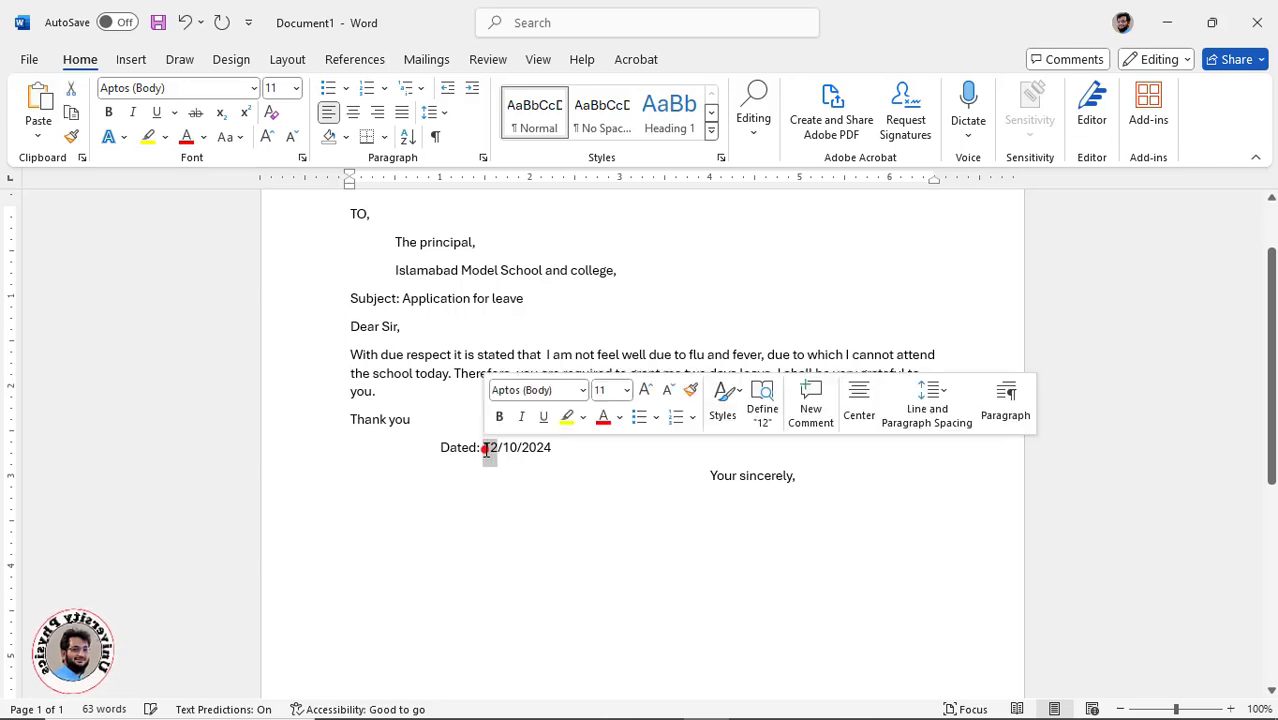
key(BackSpace)
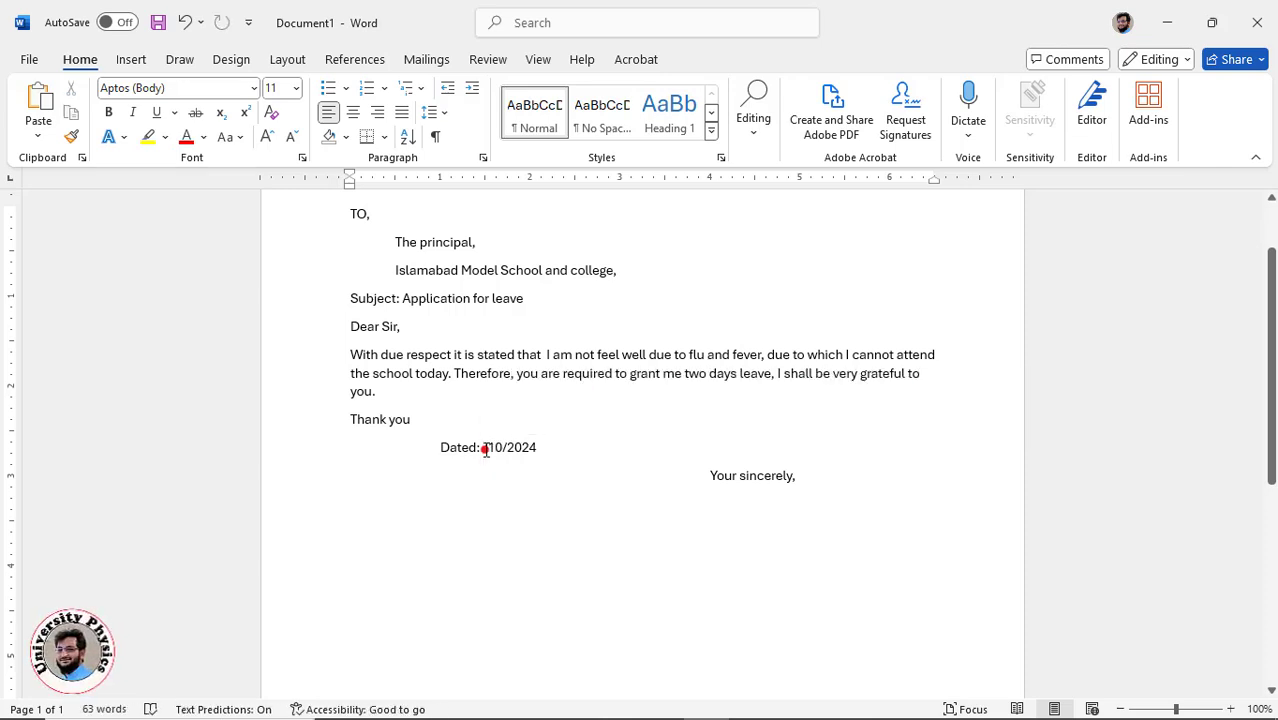
text(13)
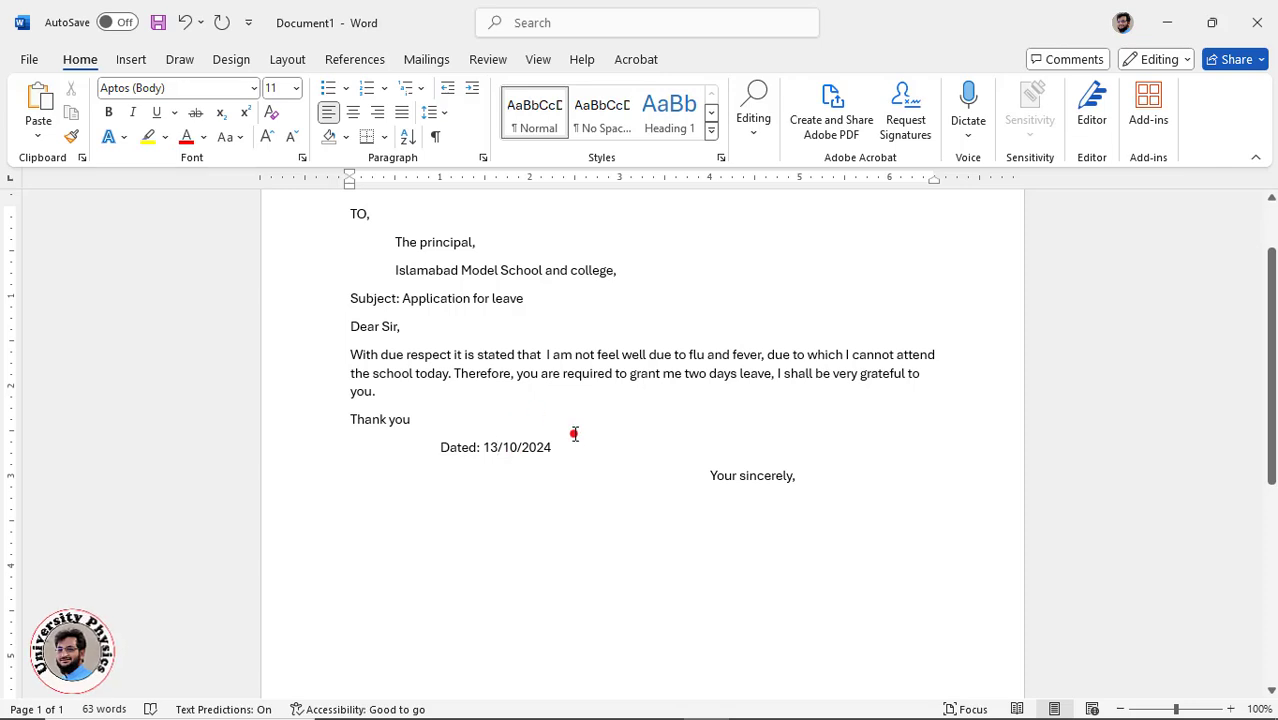
Save the letter to the Desktop as a Word Document named "applcation"
click(159, 25)
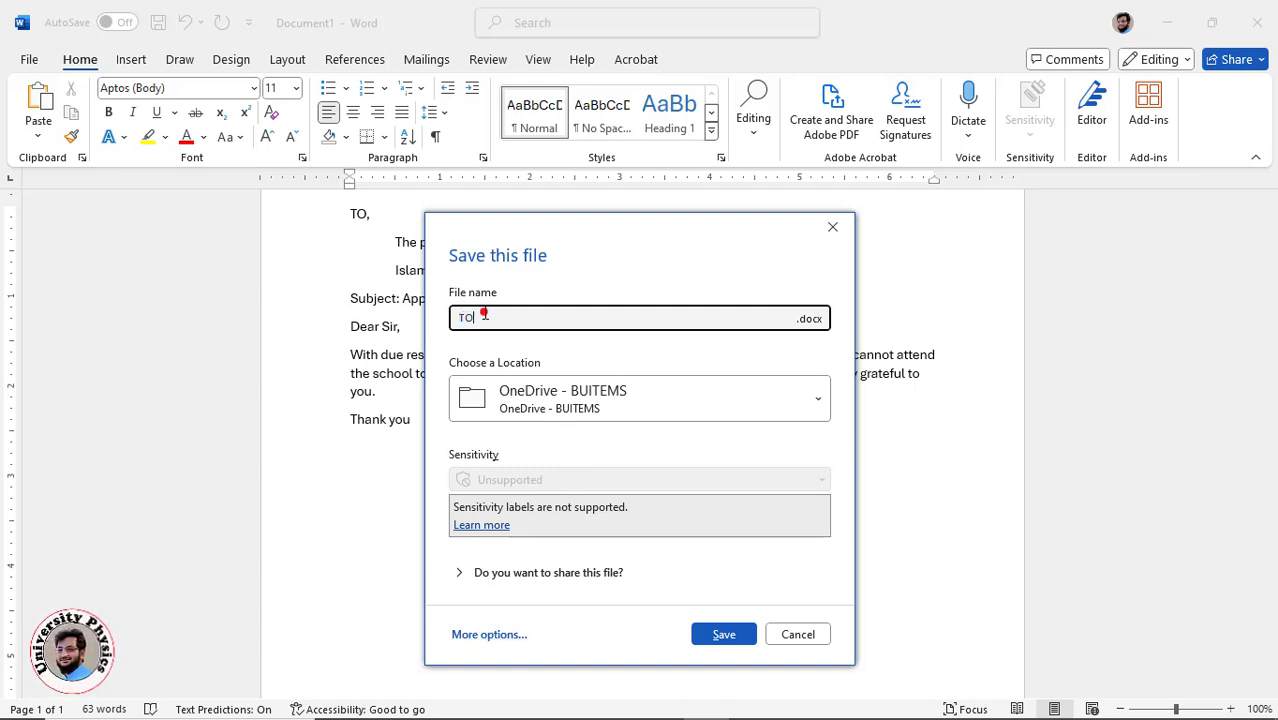
drag(486, 316, 452, 316)
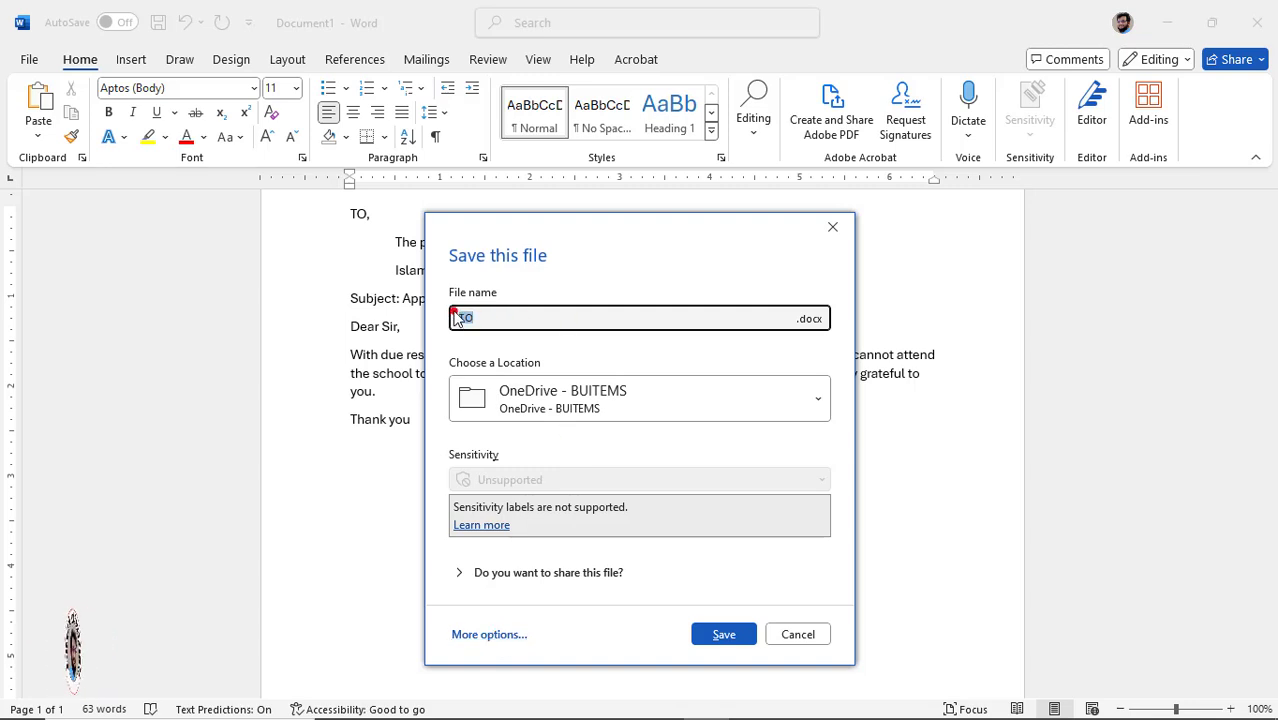
text(Application)
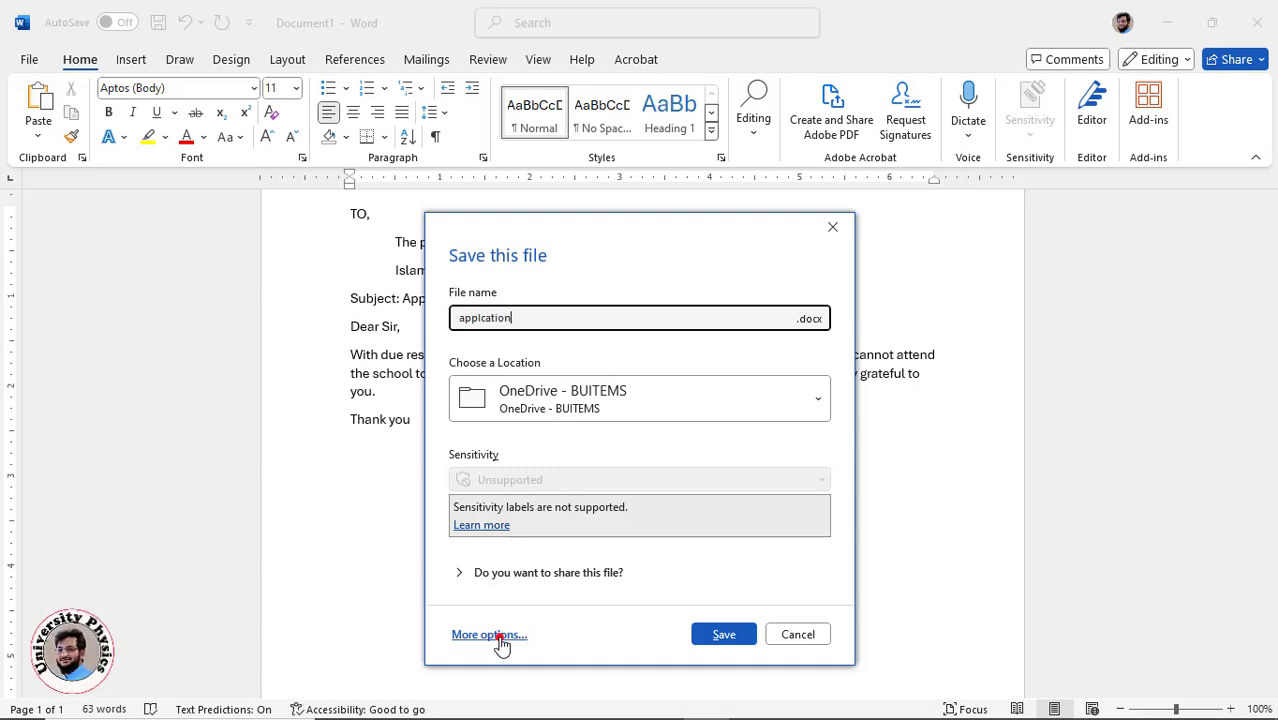
click(498, 637)
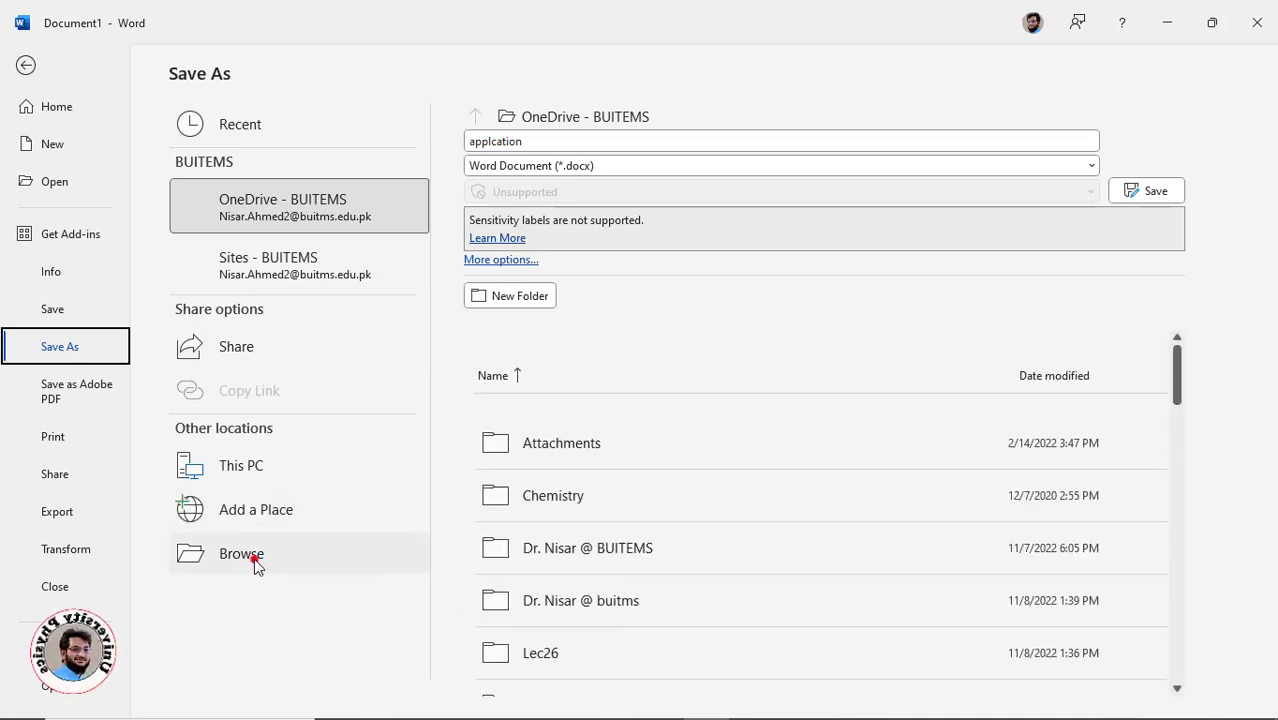
click(250, 556)
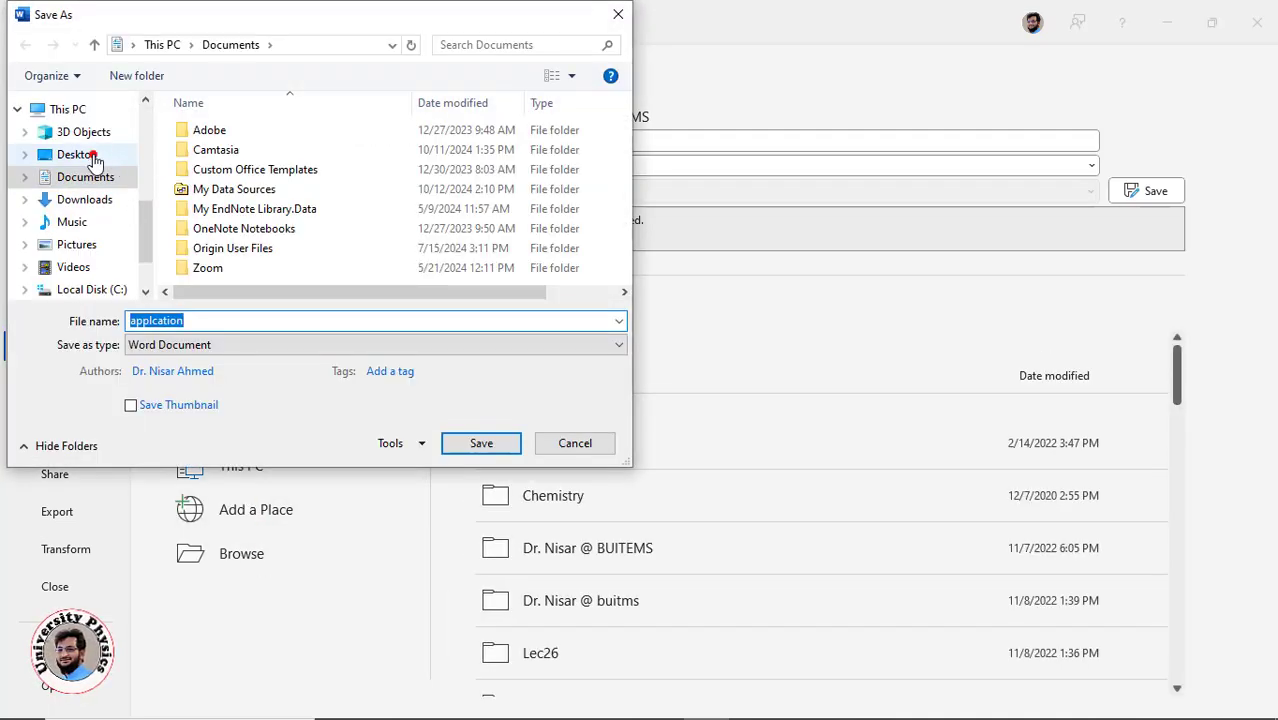
click(91, 156)
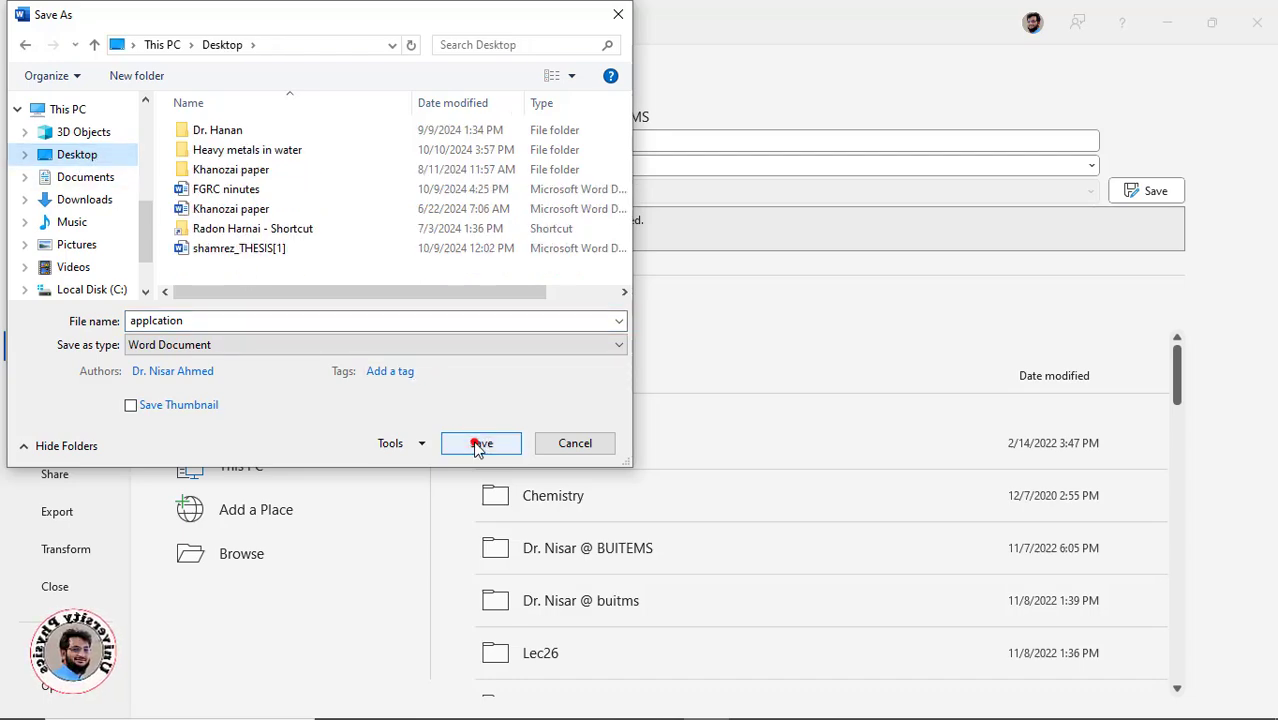
click(481, 443)
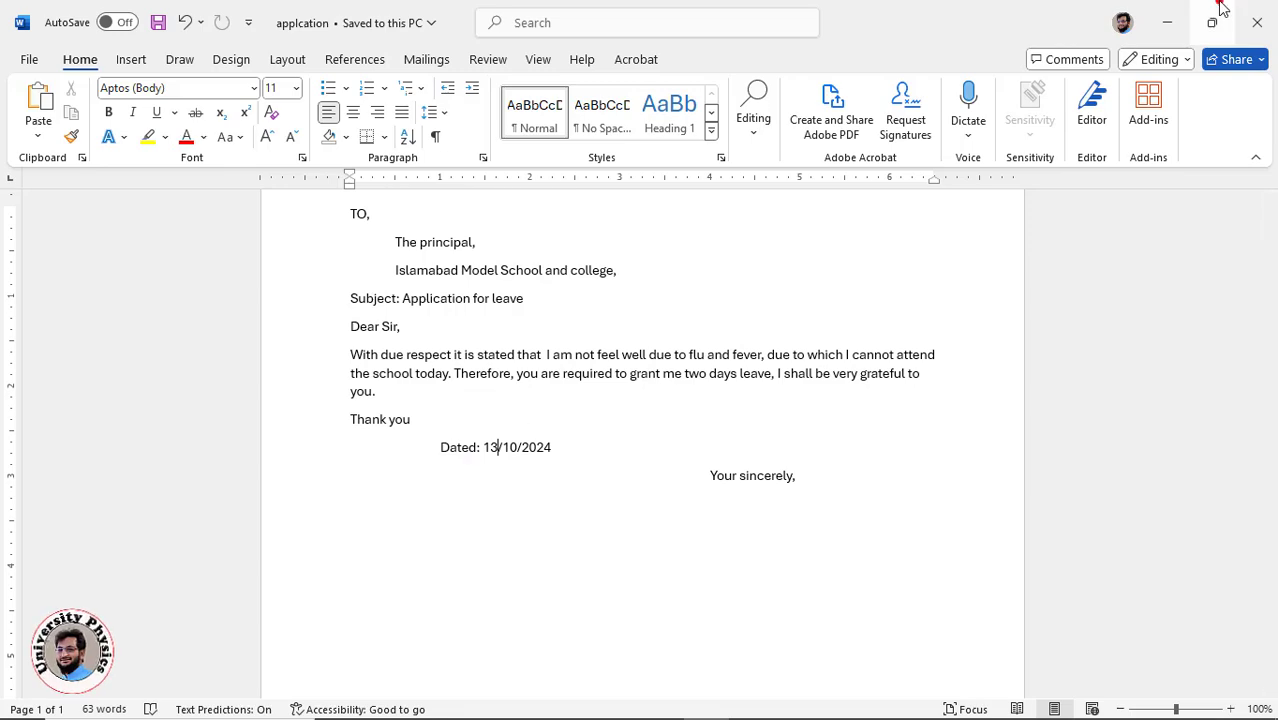
Switch to the Windows desktop, move the "applcation" file into the empty area, and return to the letter in Word
click(1180, 22)
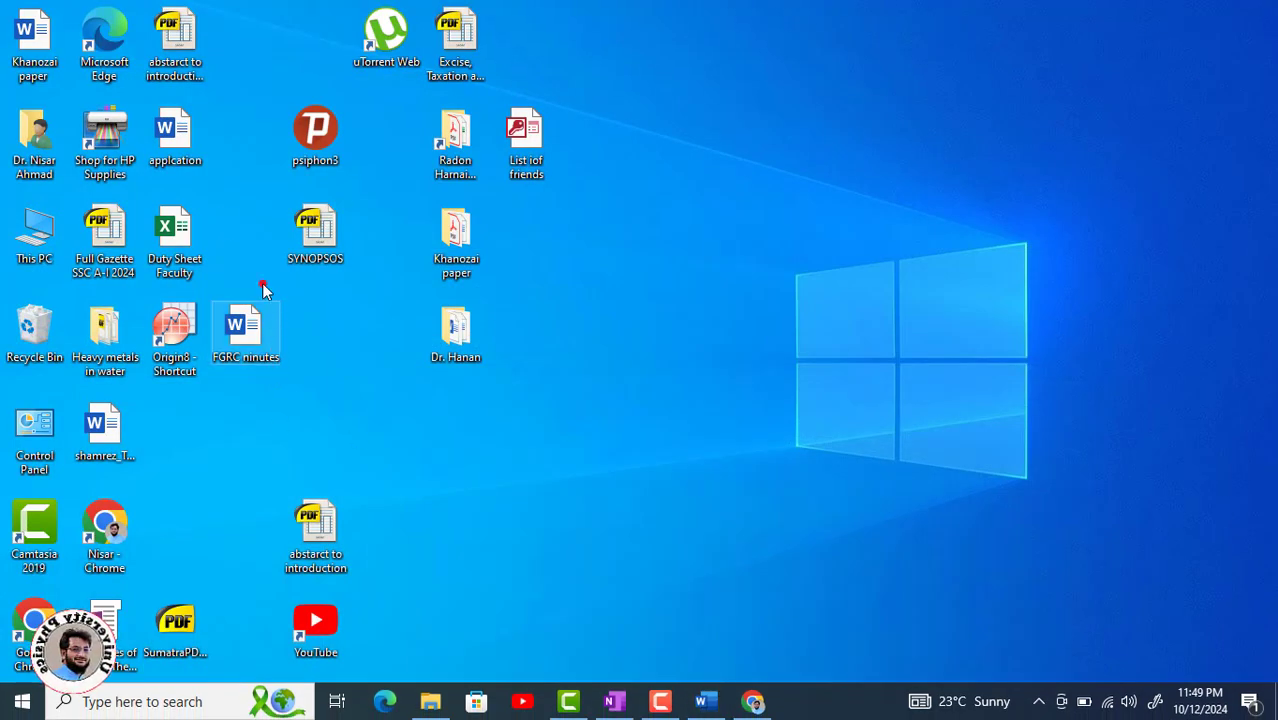
drag(175, 135, 737, 330)
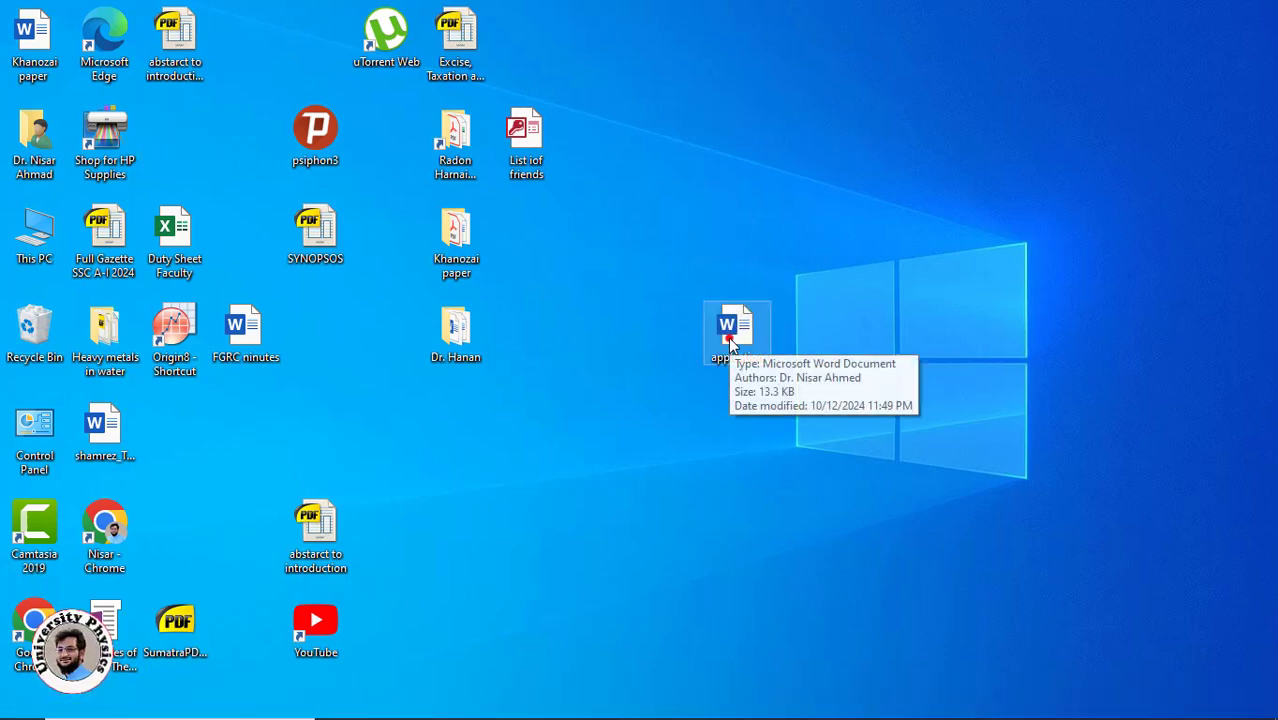
click(703, 703)
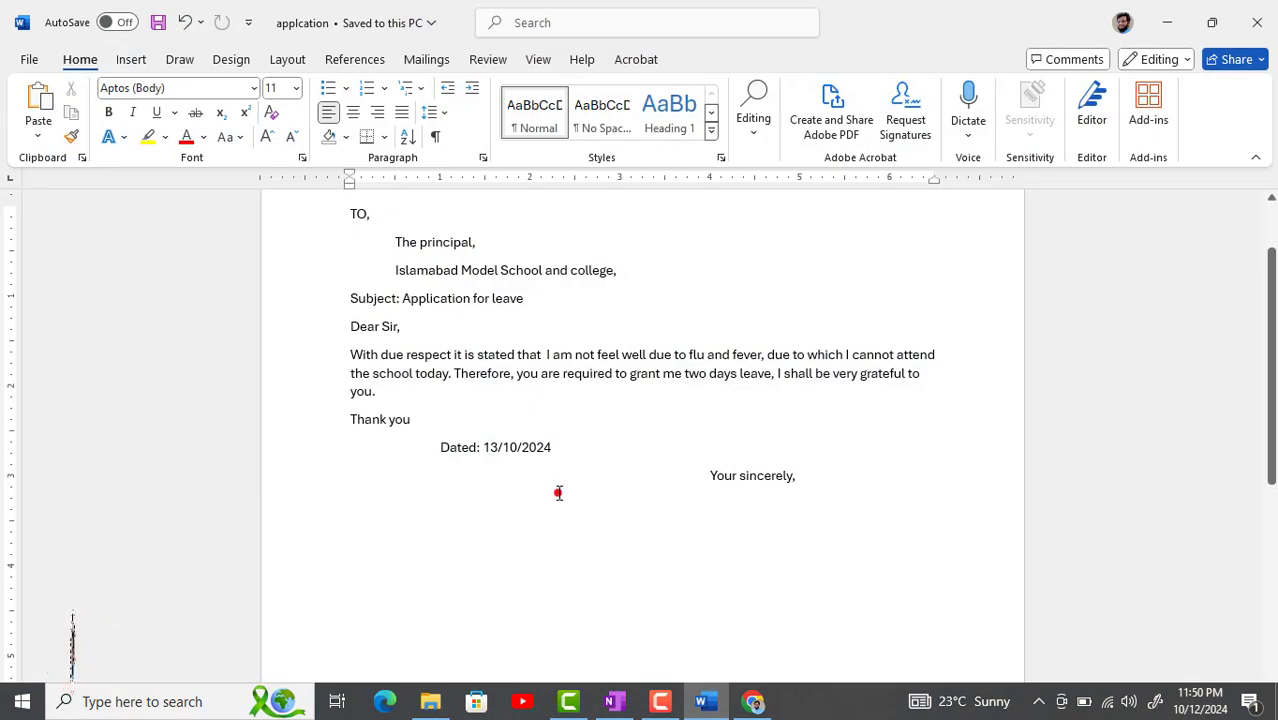
Examine the letter's print preview, printer and number of copies, and return to the document without printing
click(33, 61)
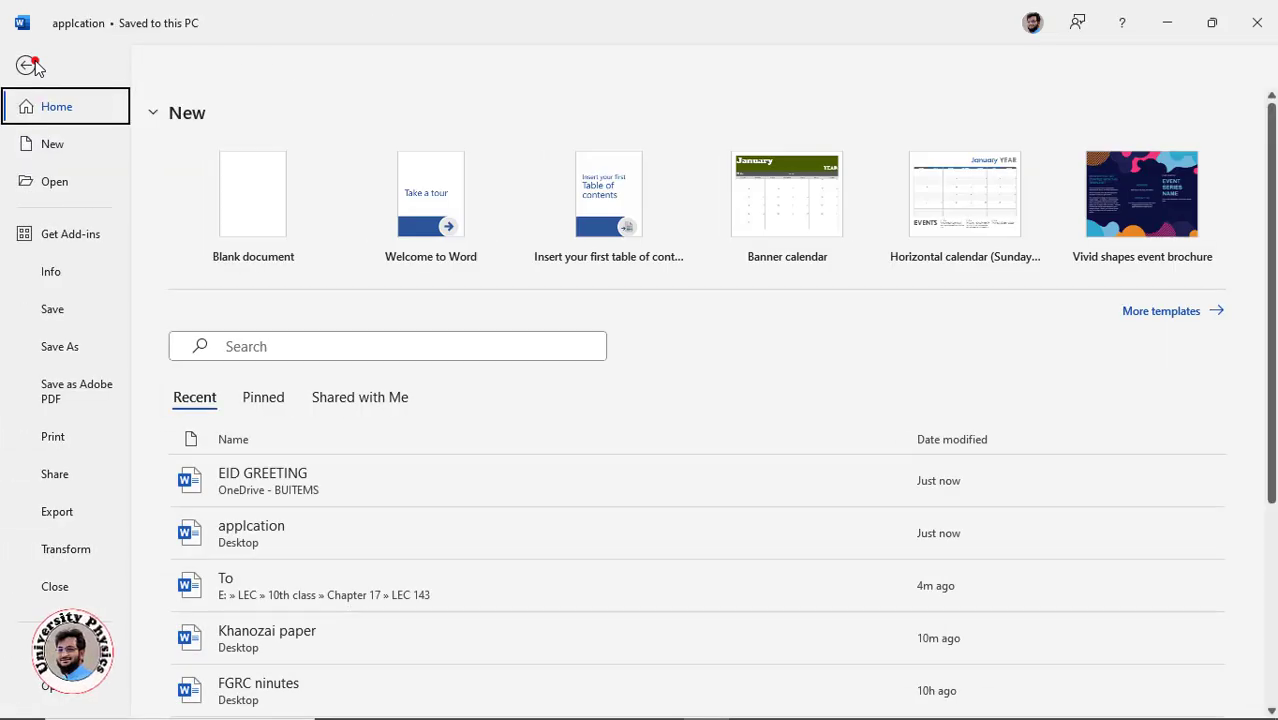
click(54, 444)
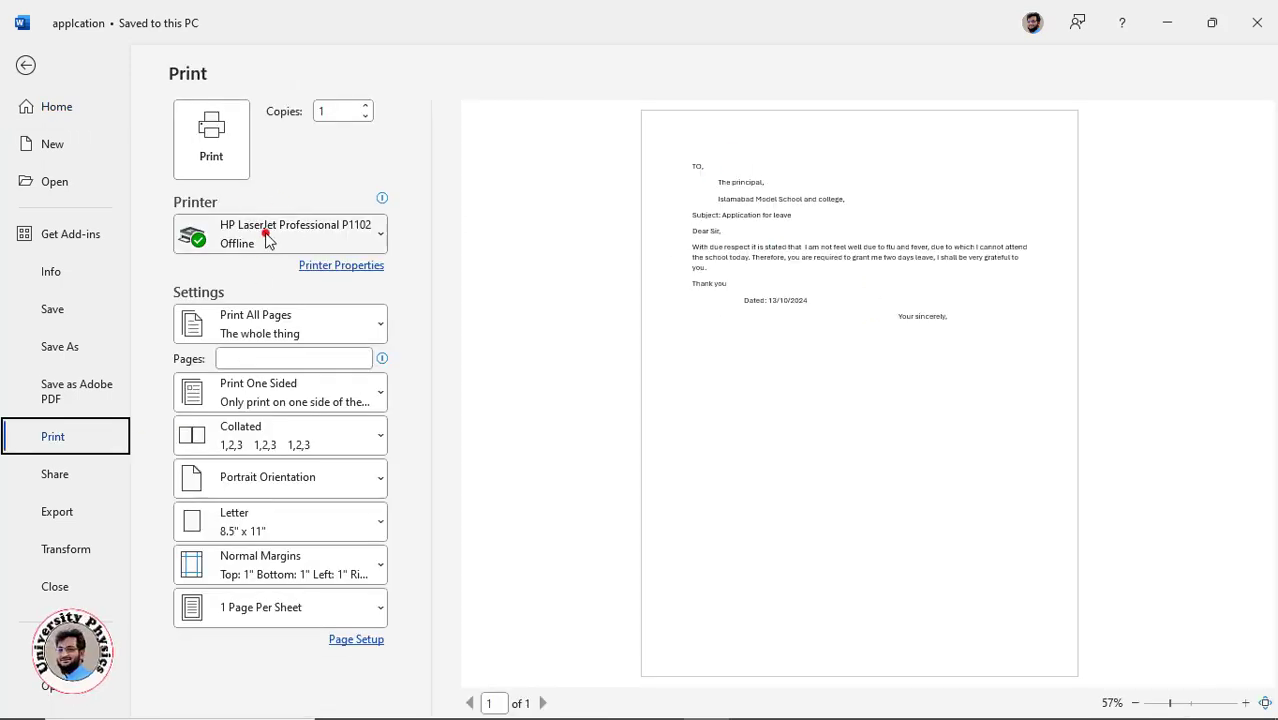
mouse_move(296, 254)
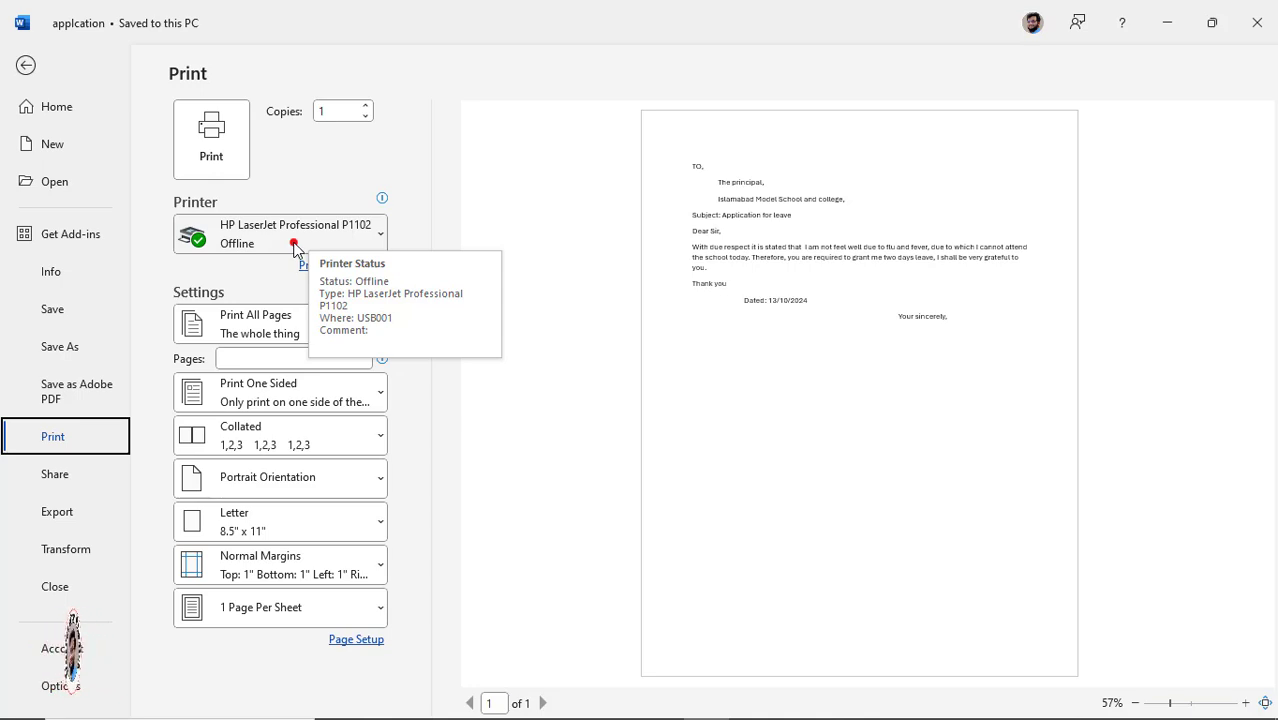
click(365, 106)
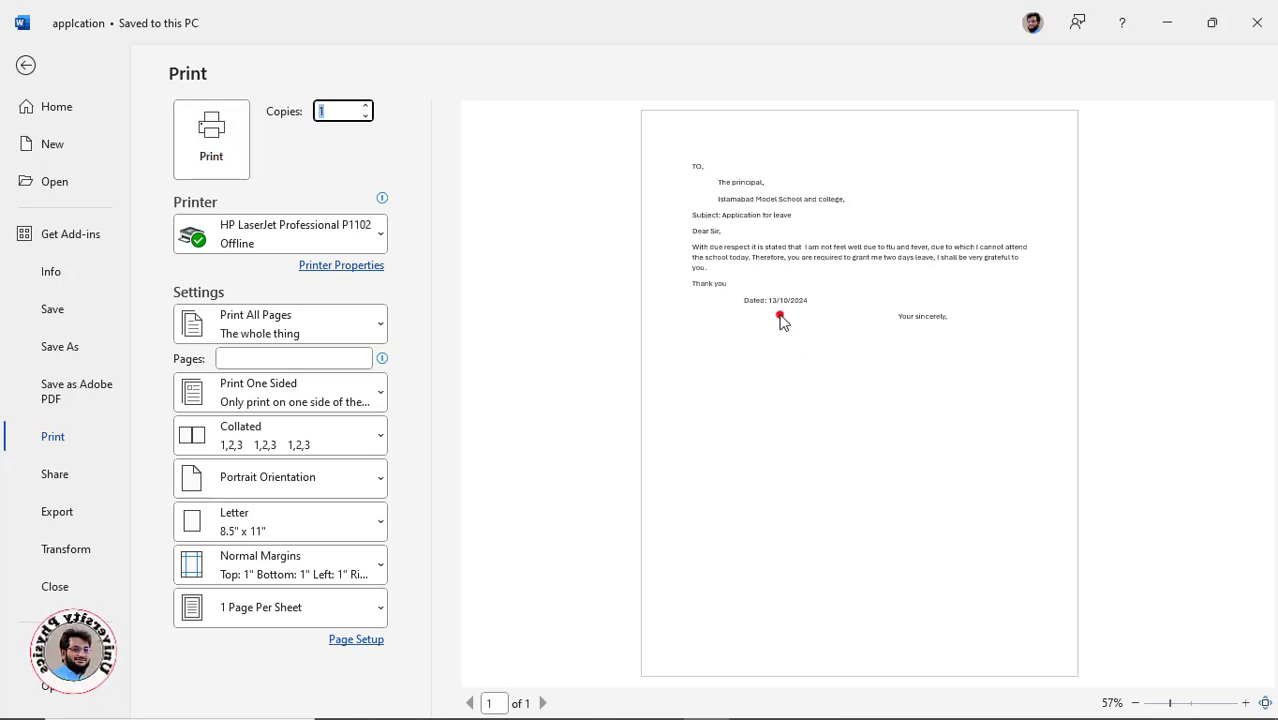
key(Escape)
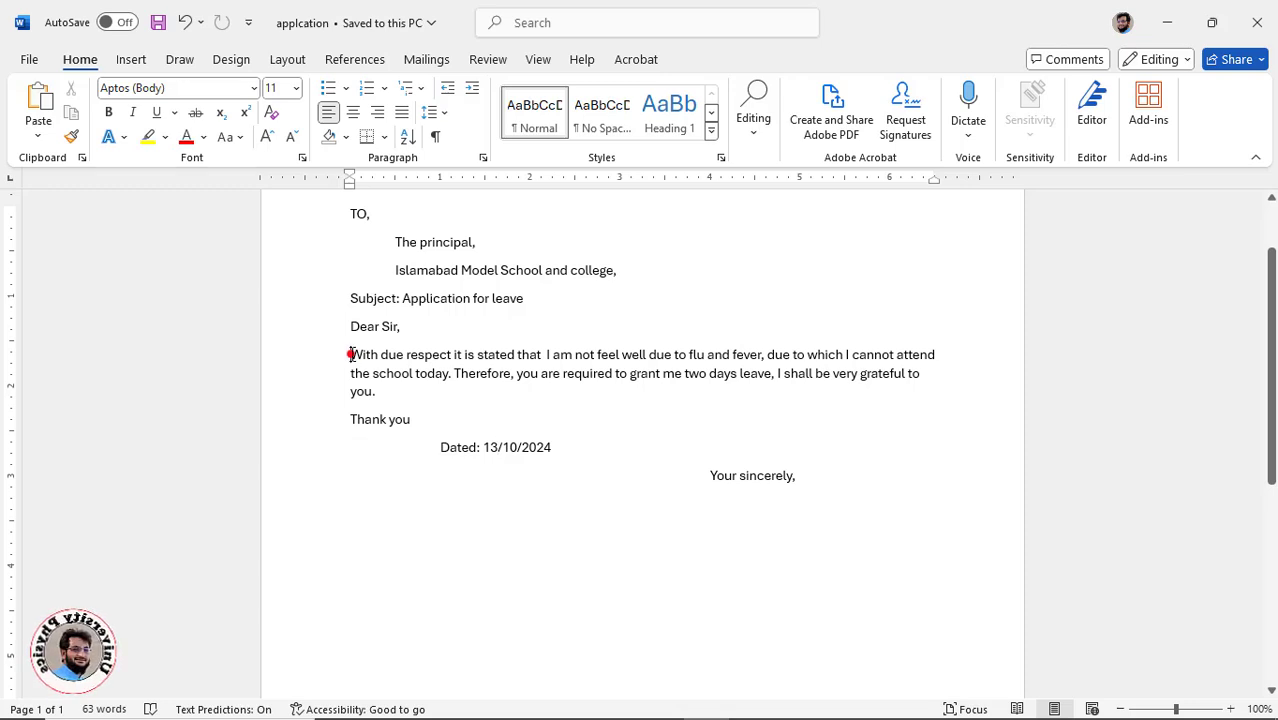
Copy the letter's text from "With due respect" through "Your sincerely,"
drag(350, 354, 787, 382)
drag(848, 431, 808, 466)
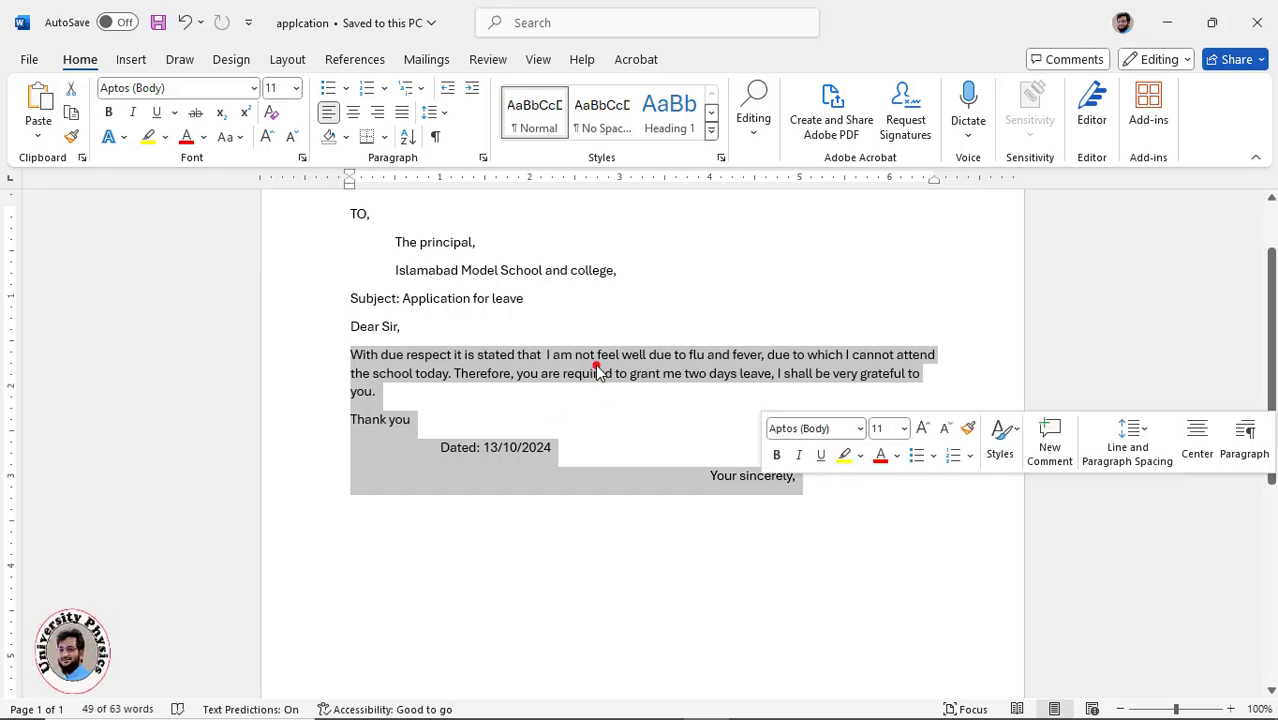
right_click(503, 369)
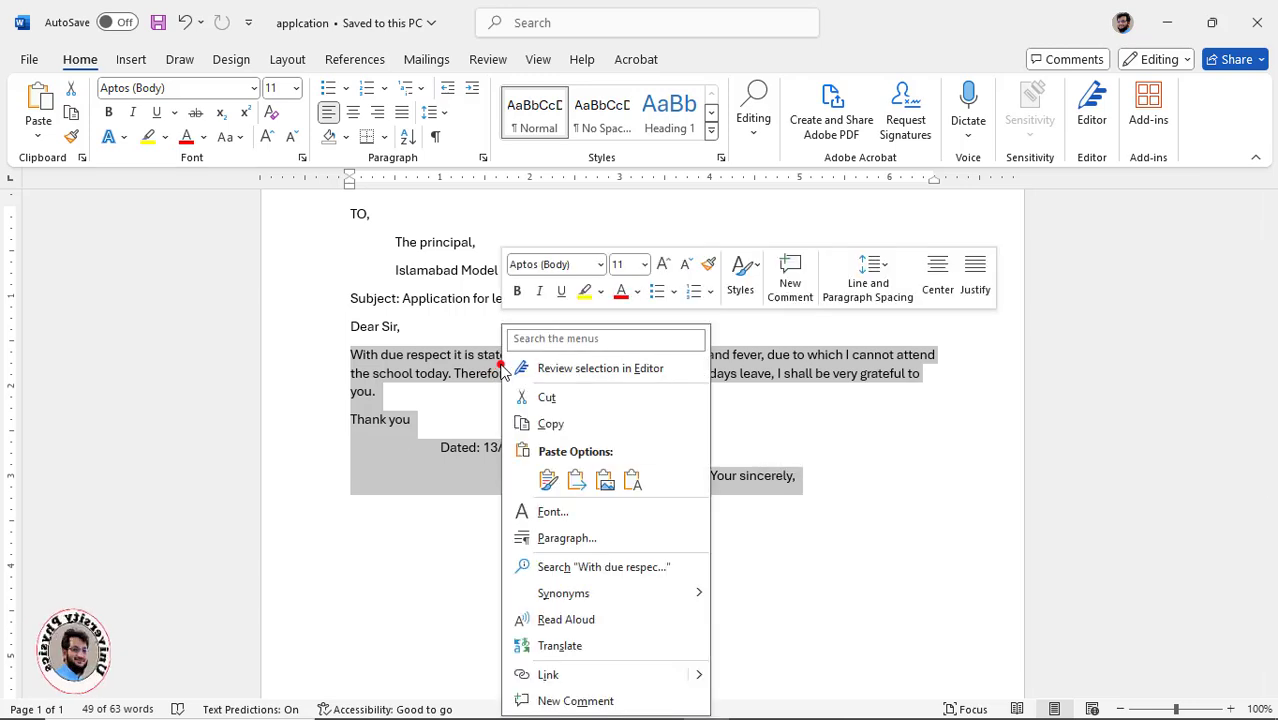
click(549, 424)
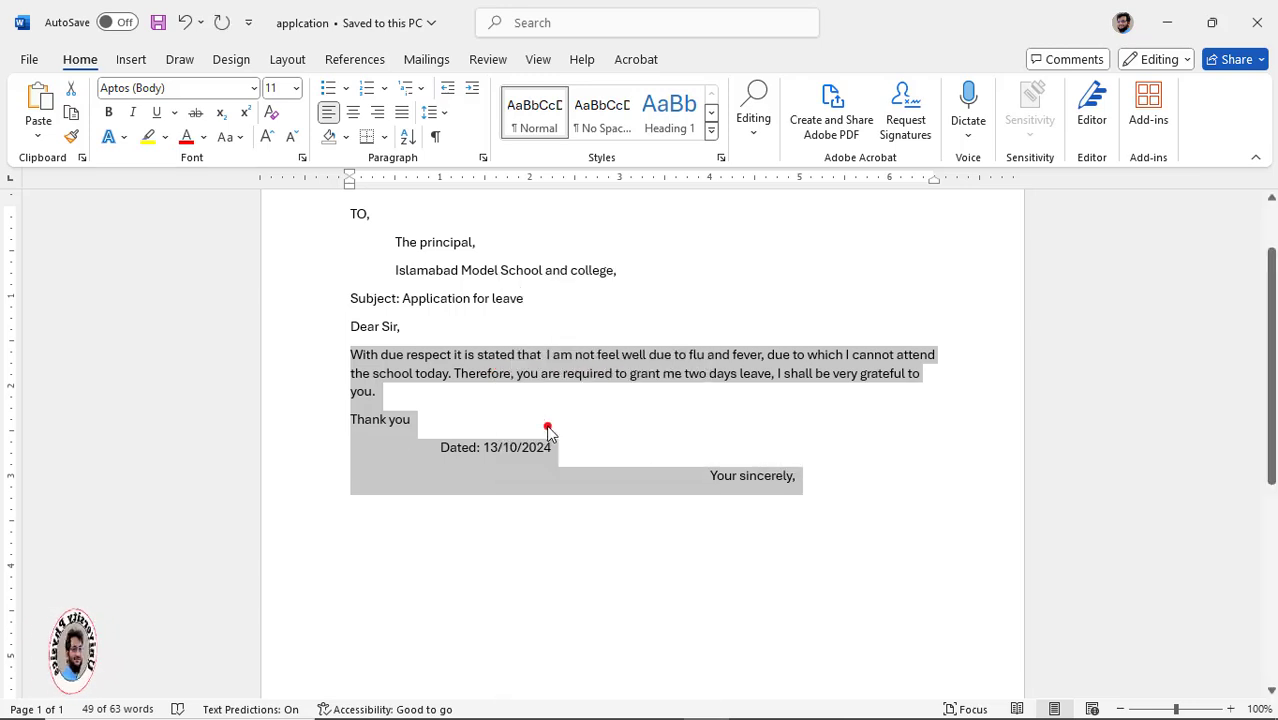
Create a new blank document and paste the copied letter text into it, keeping the source formatting
click(29, 62)
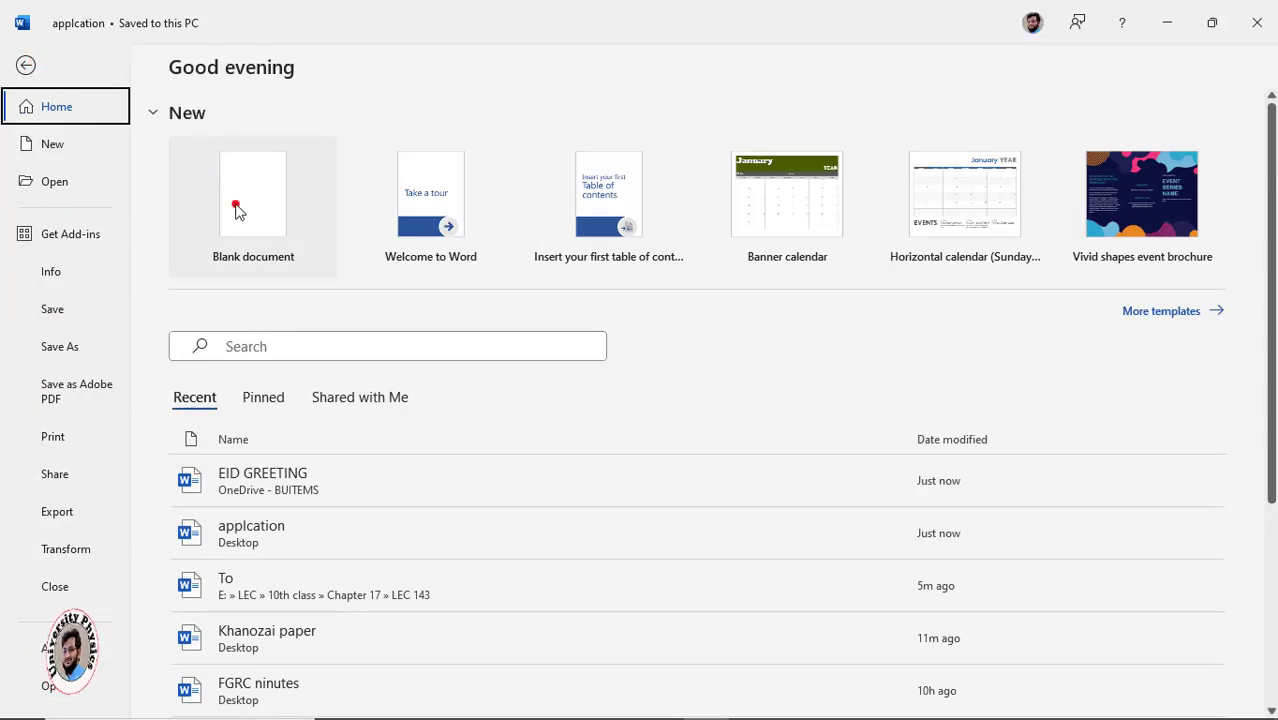
click(240, 210)
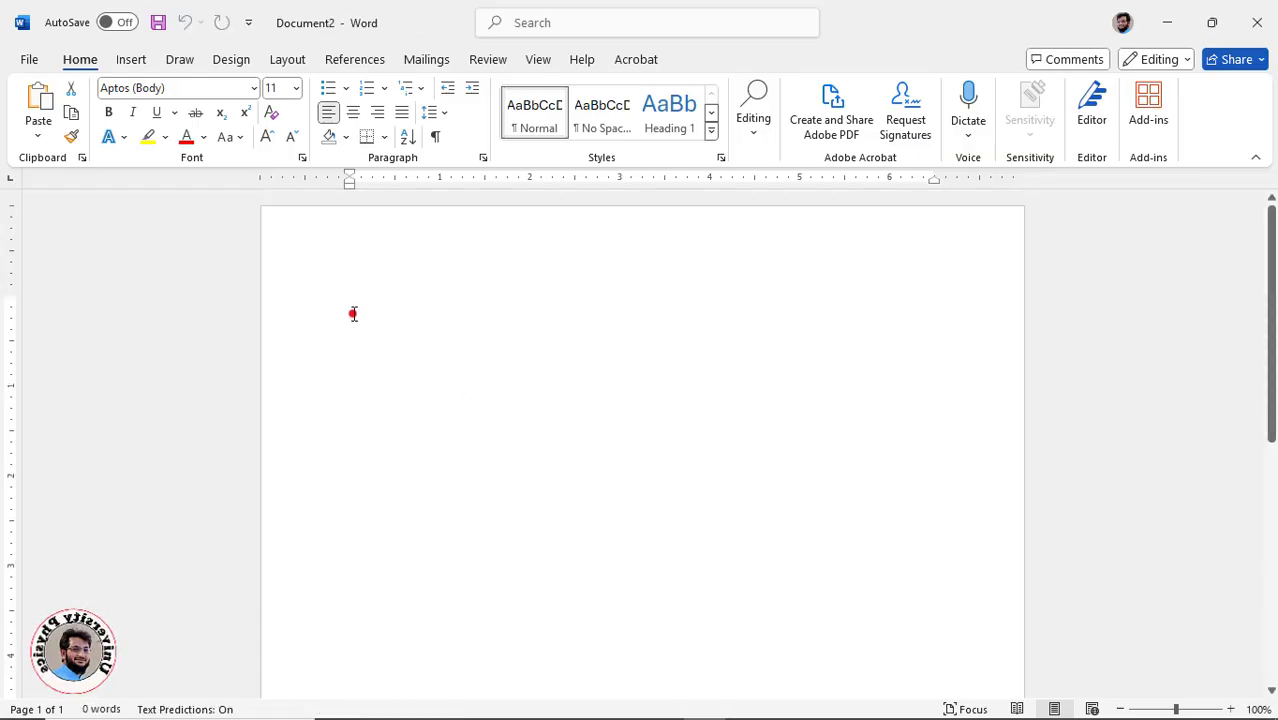
right_click(353, 304)
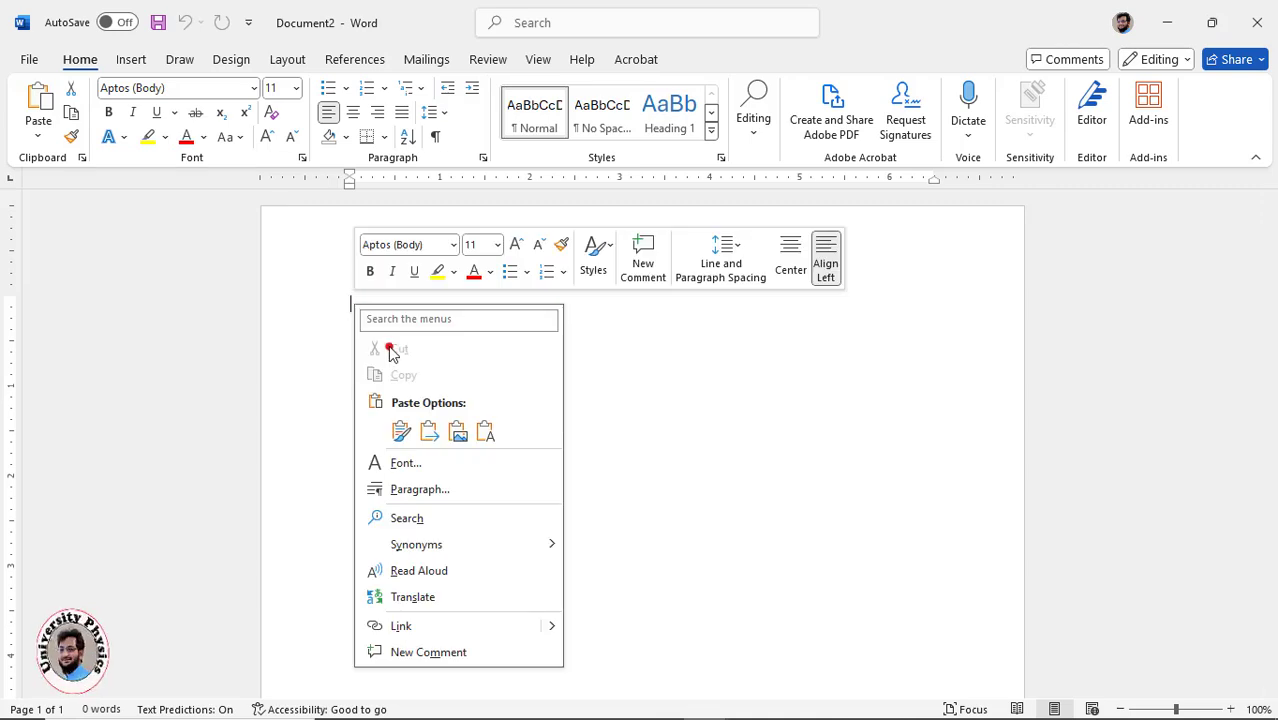
click(401, 432)
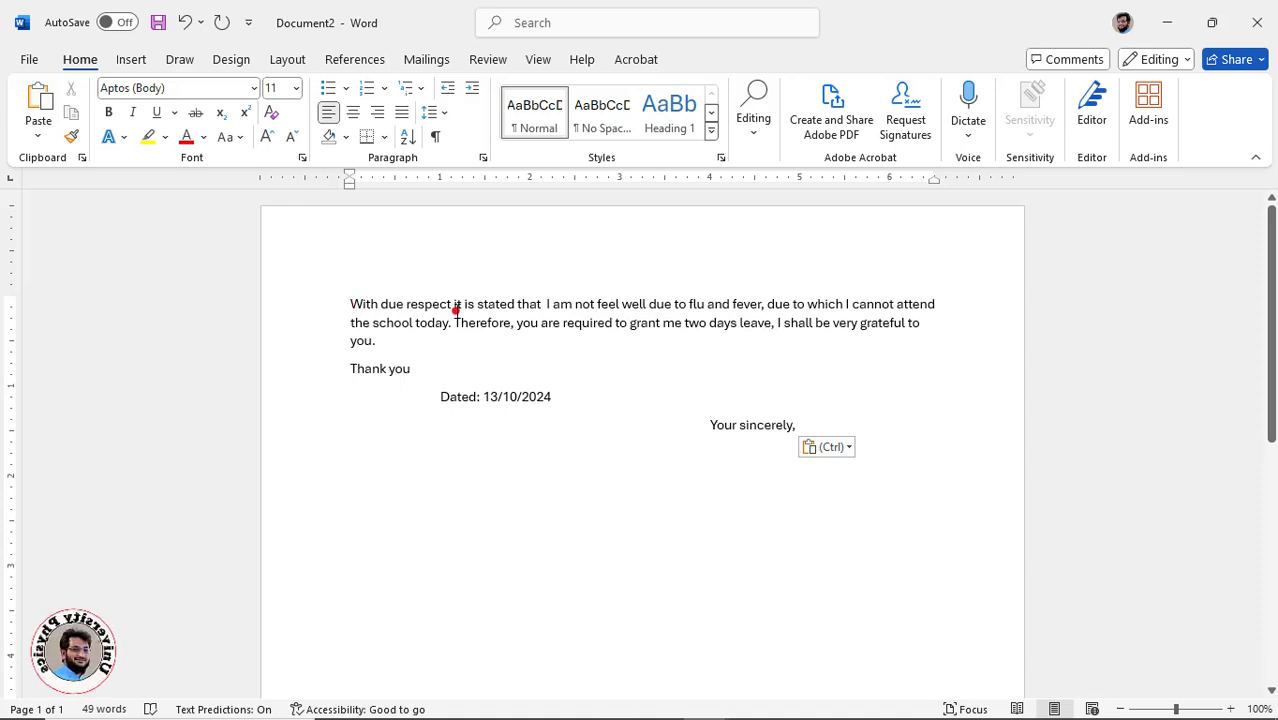
Set the font size of all the pasted text to 12
drag(350, 304, 821, 441)
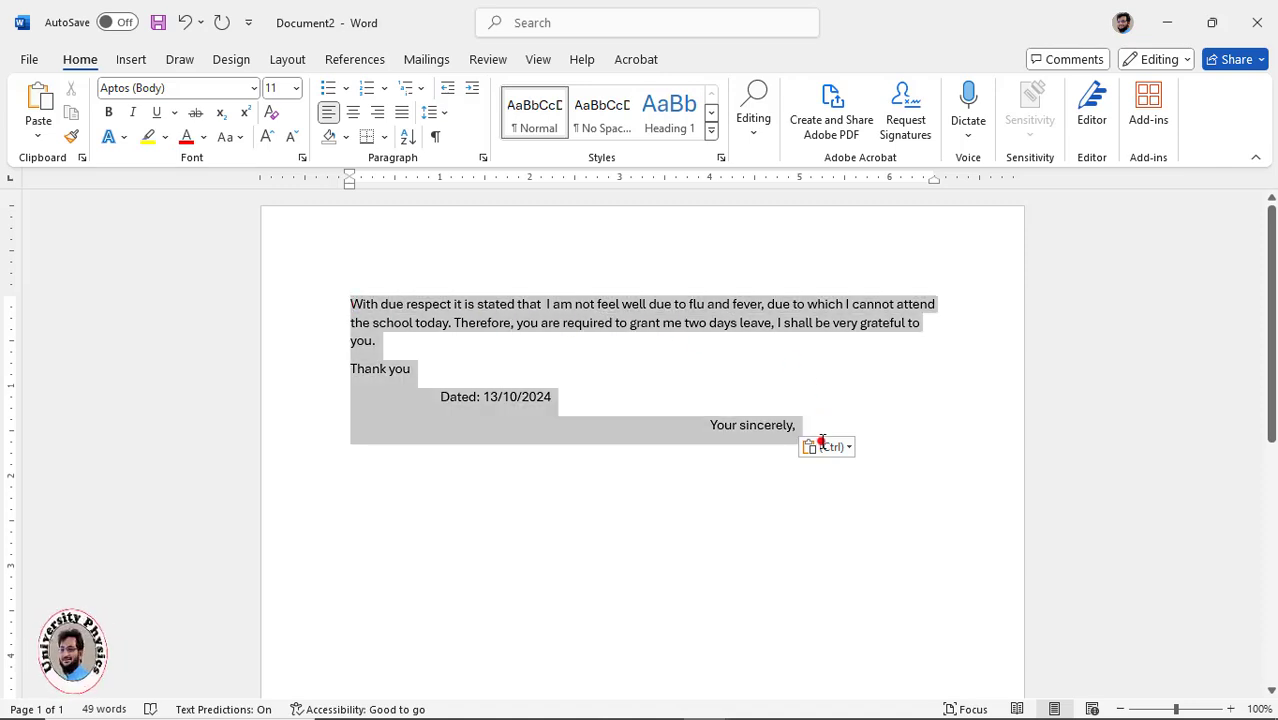
click(296, 89)
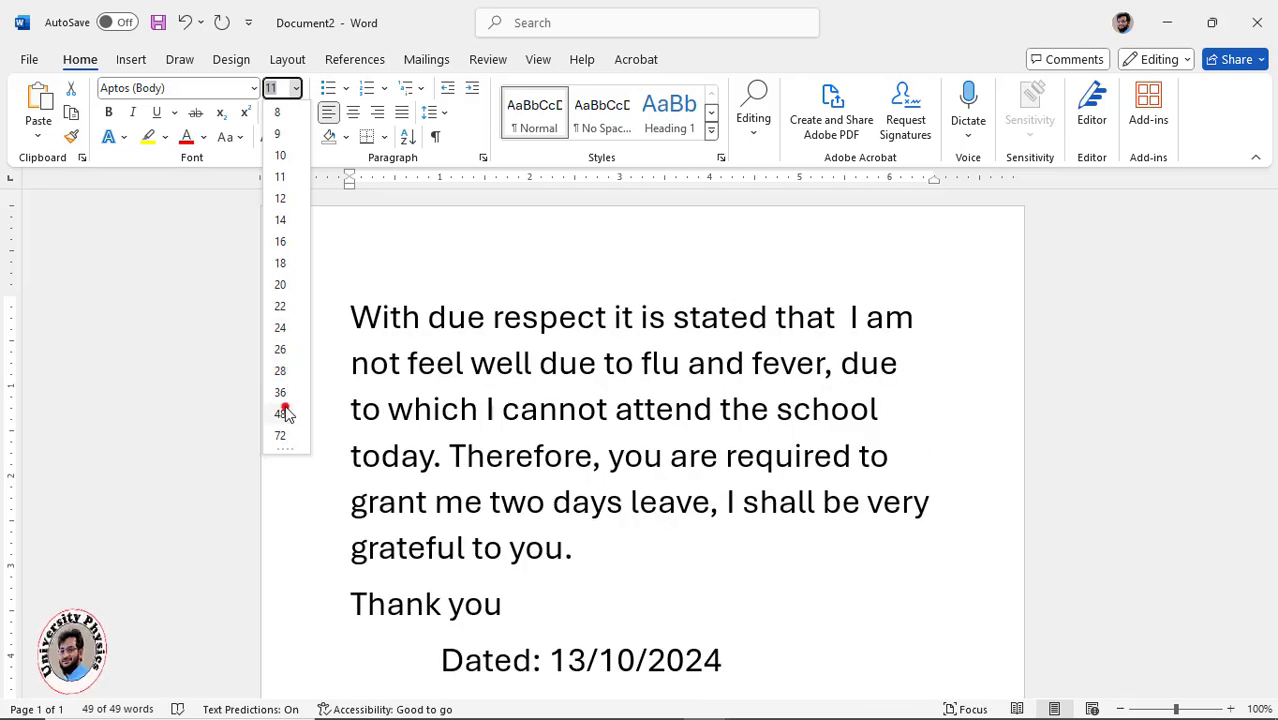
click(281, 200)
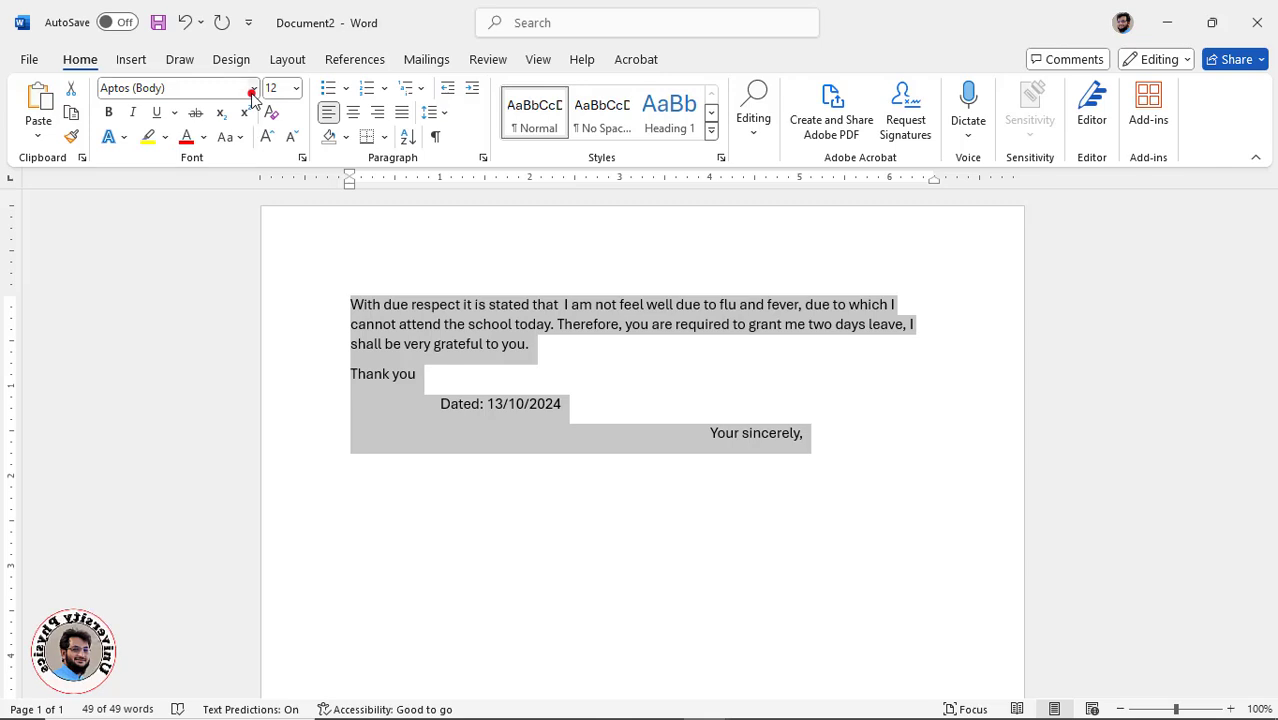
Try the ADLaM Display font on the pasted text, and settle on Times New Roman for all of it
click(251, 92)
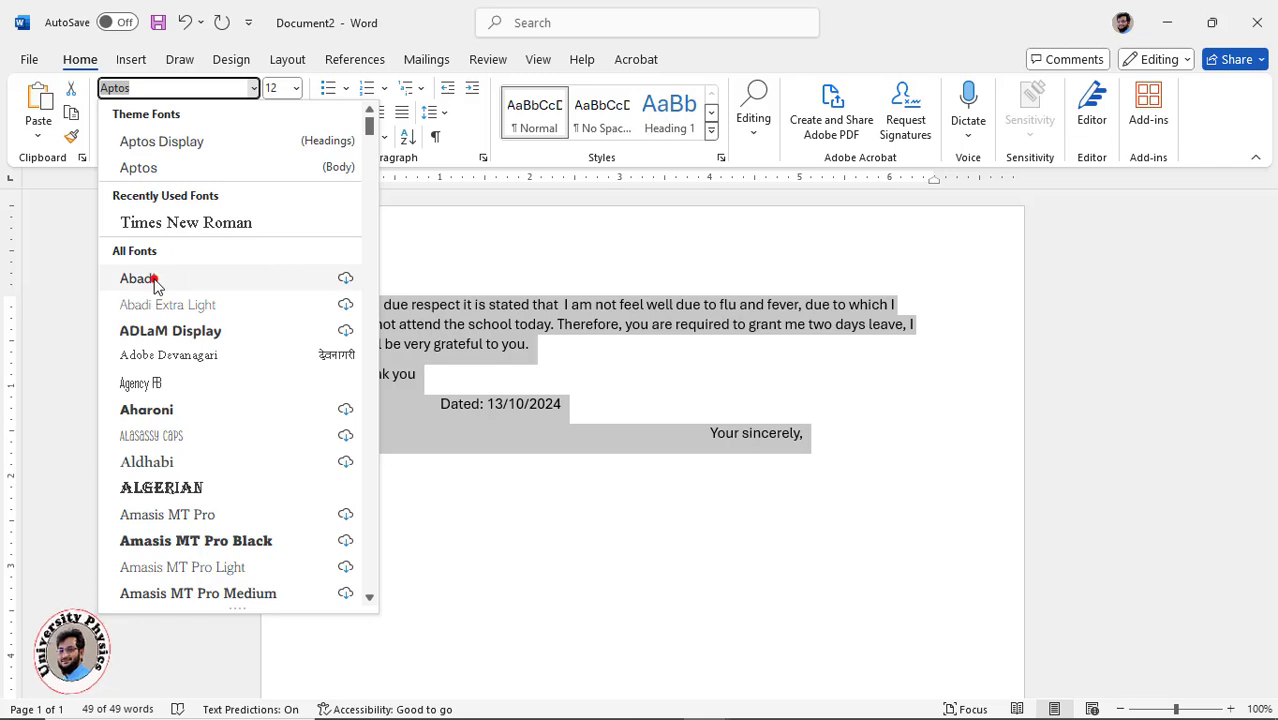
click(170, 338)
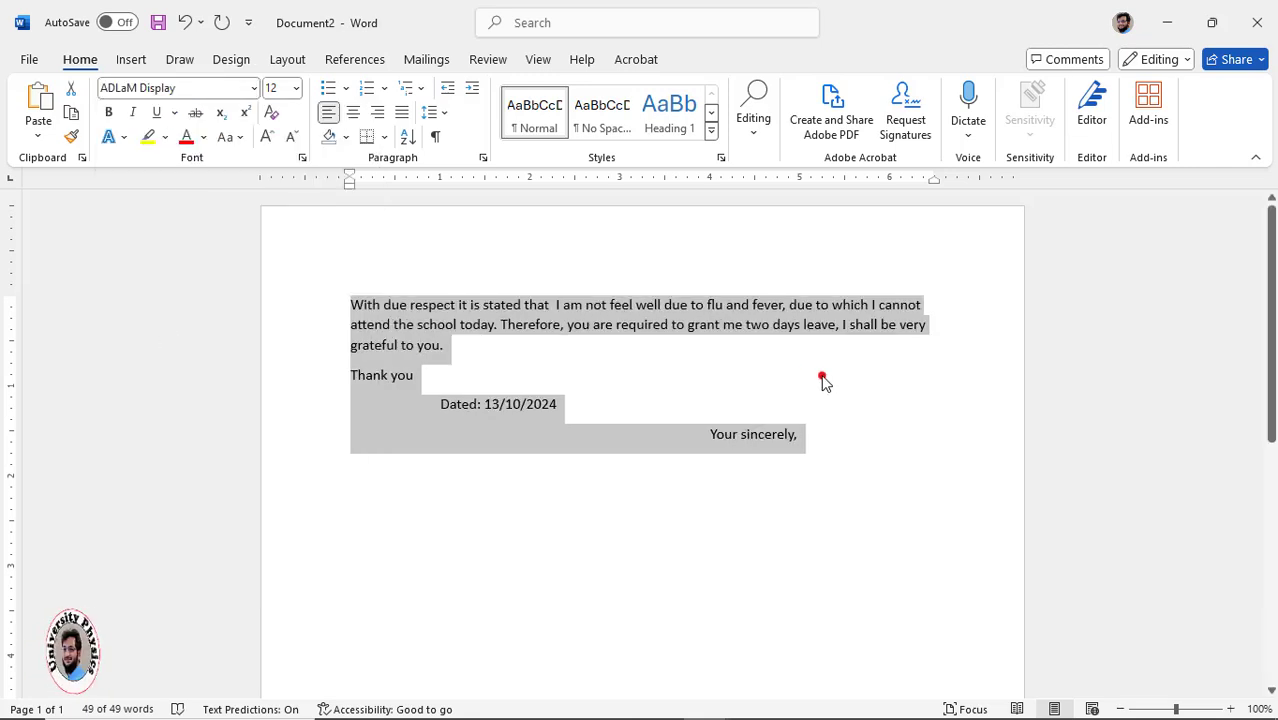
click(254, 88)
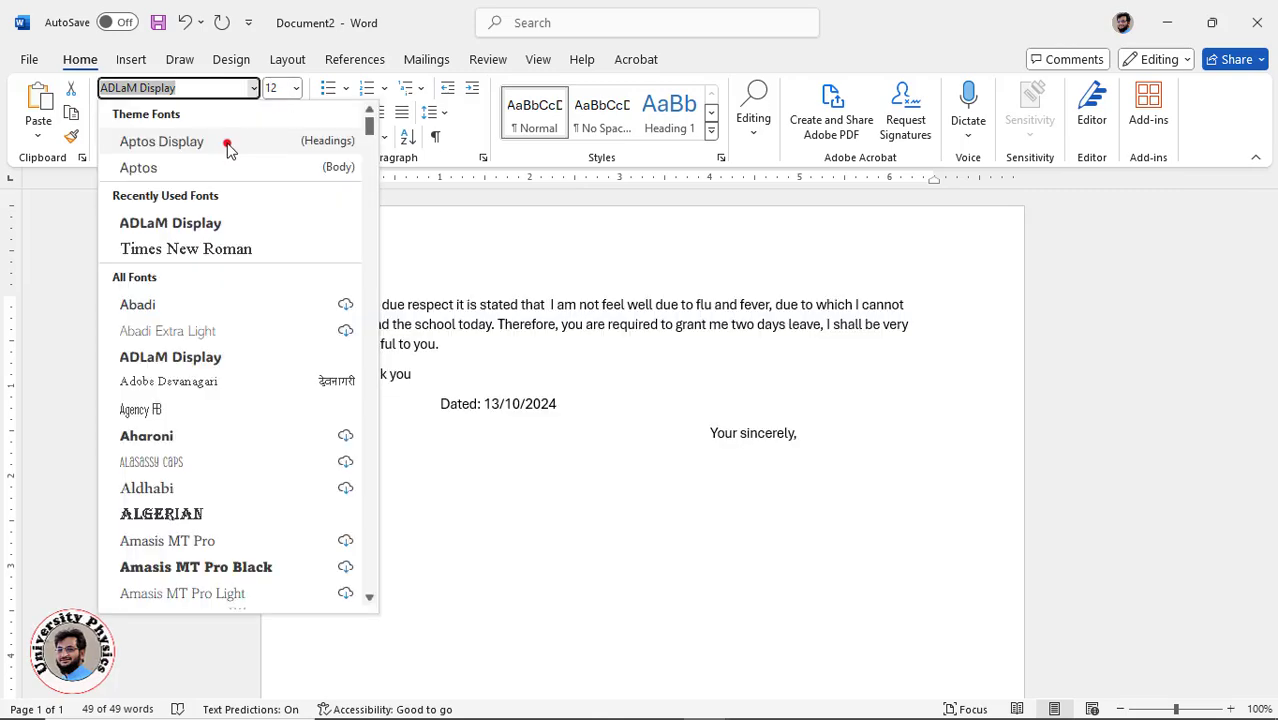
click(227, 253)
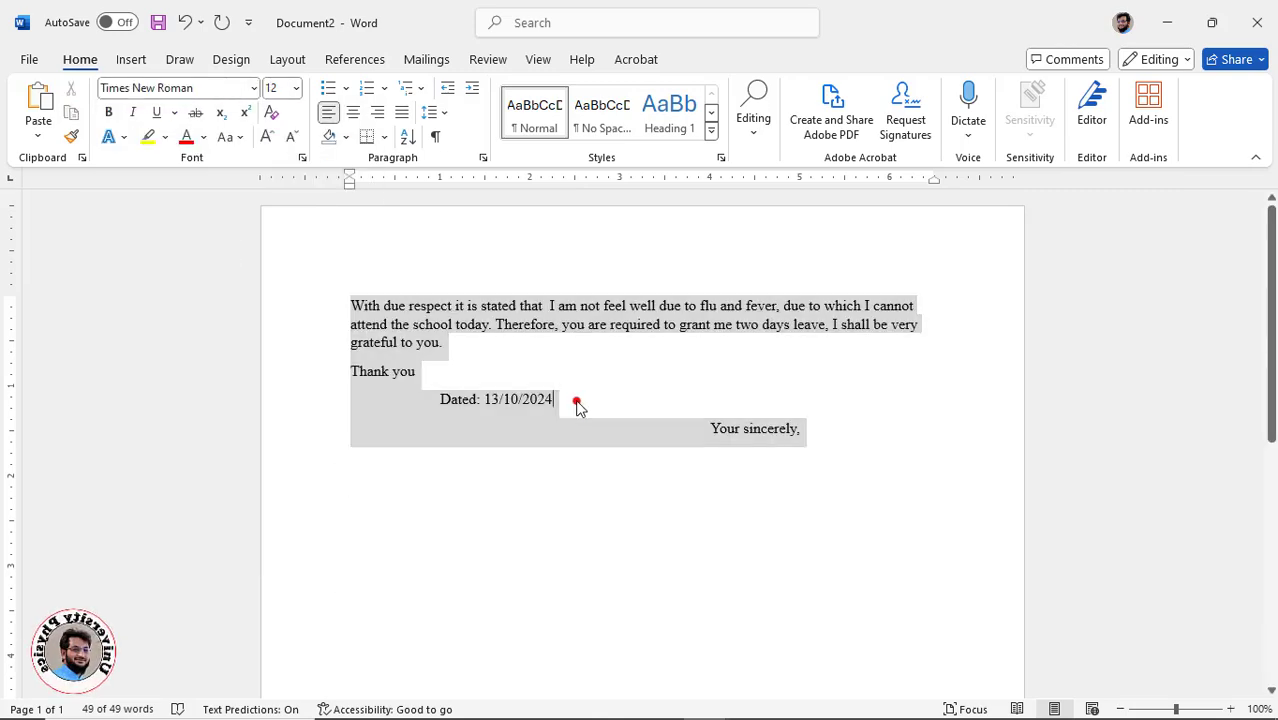
click(576, 405)
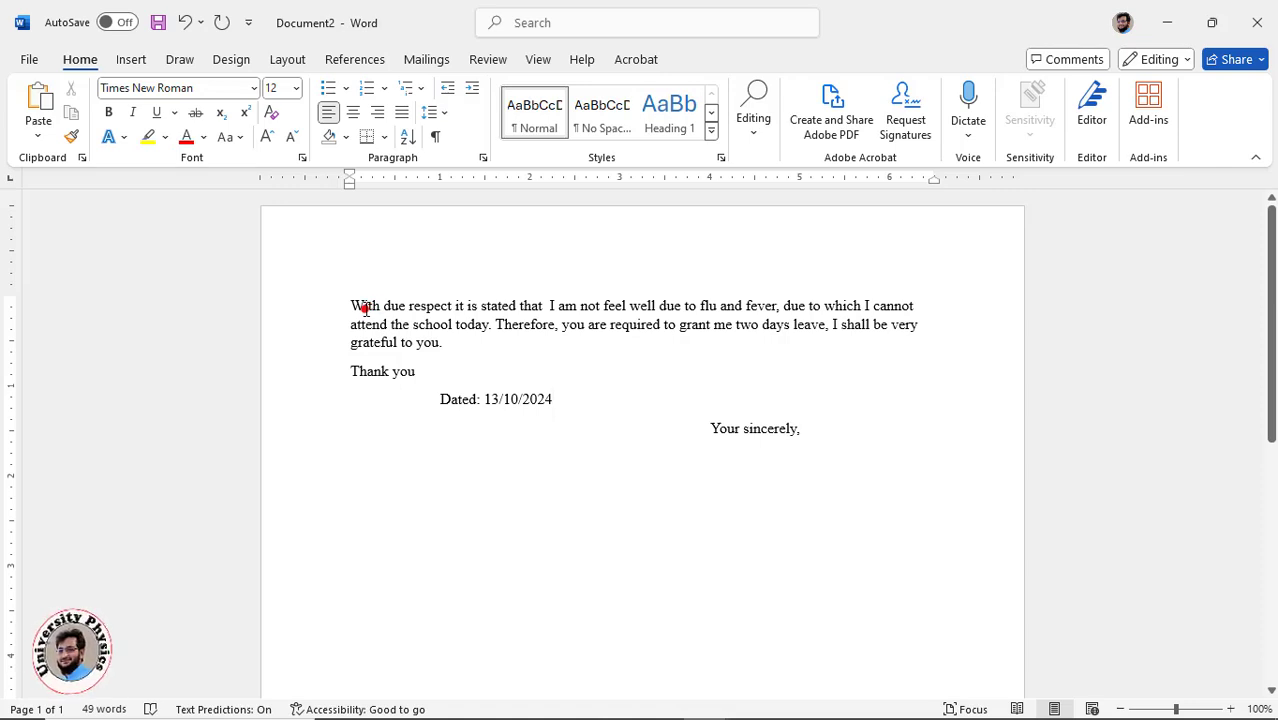
Make the opening phrase "With due respect it is stated that" bold, italic and underlined
drag(352, 307, 544, 306)
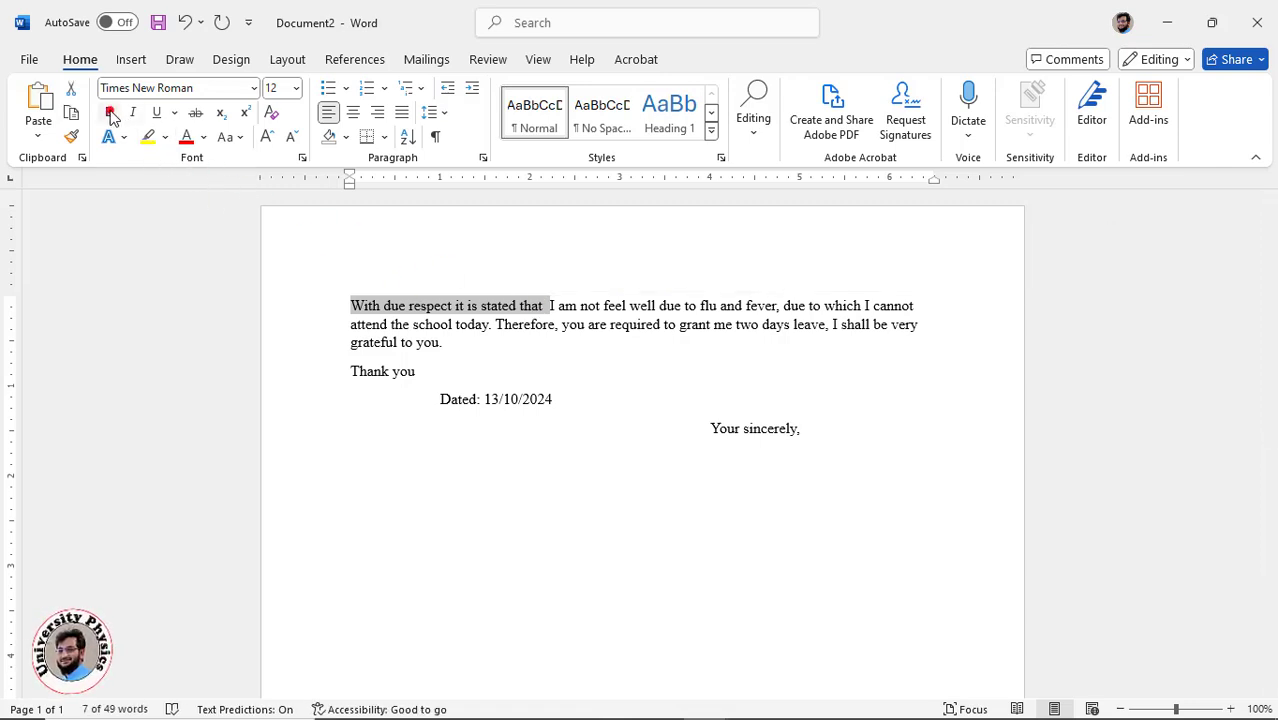
click(110, 114)
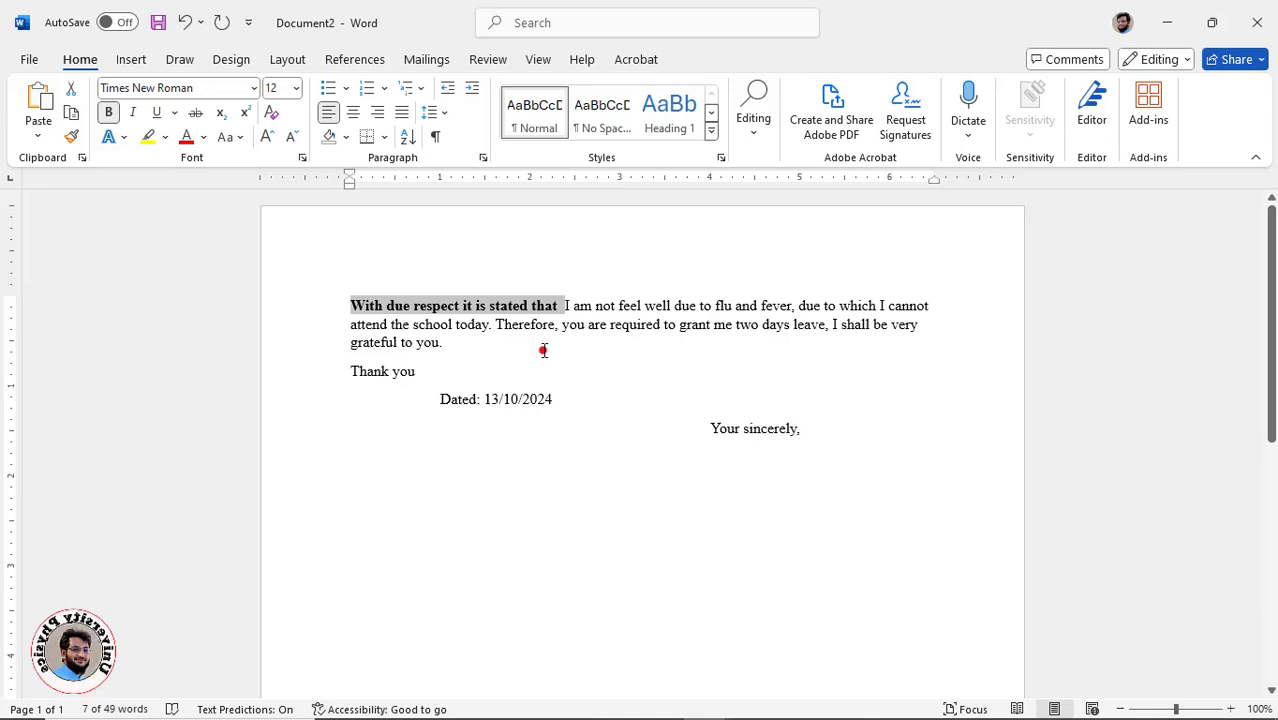
click(136, 116)
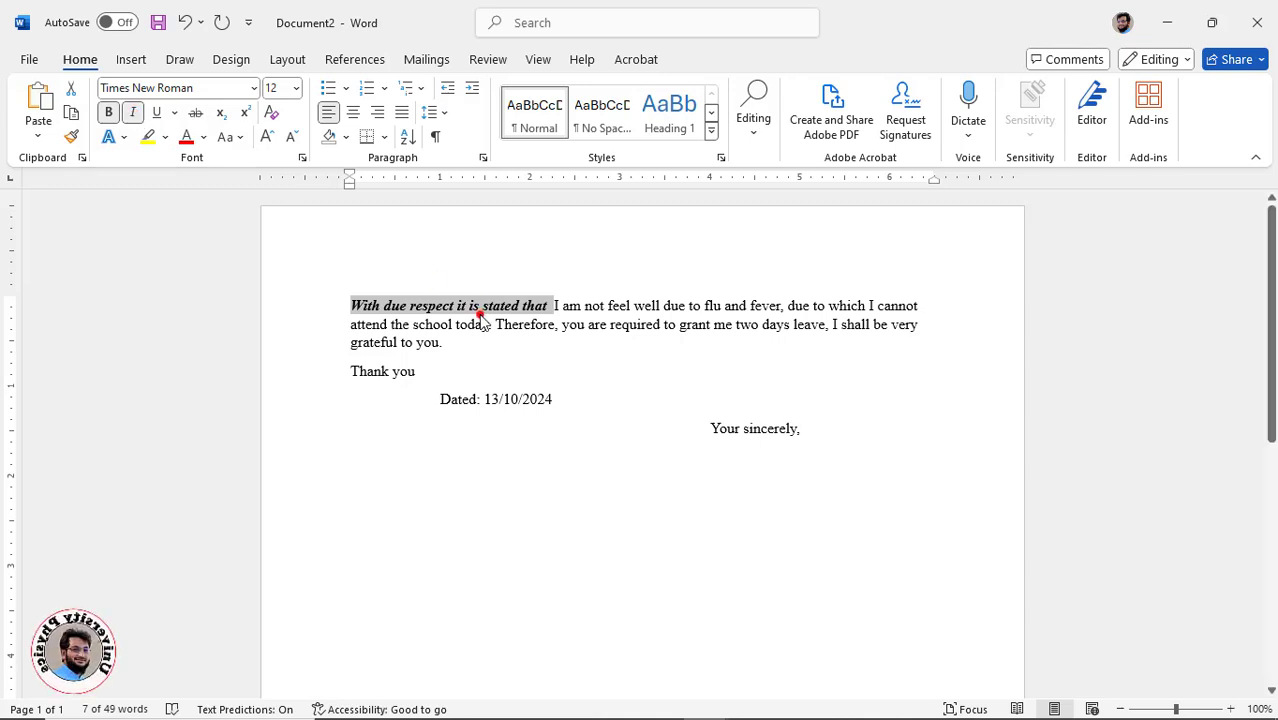
click(156, 114)
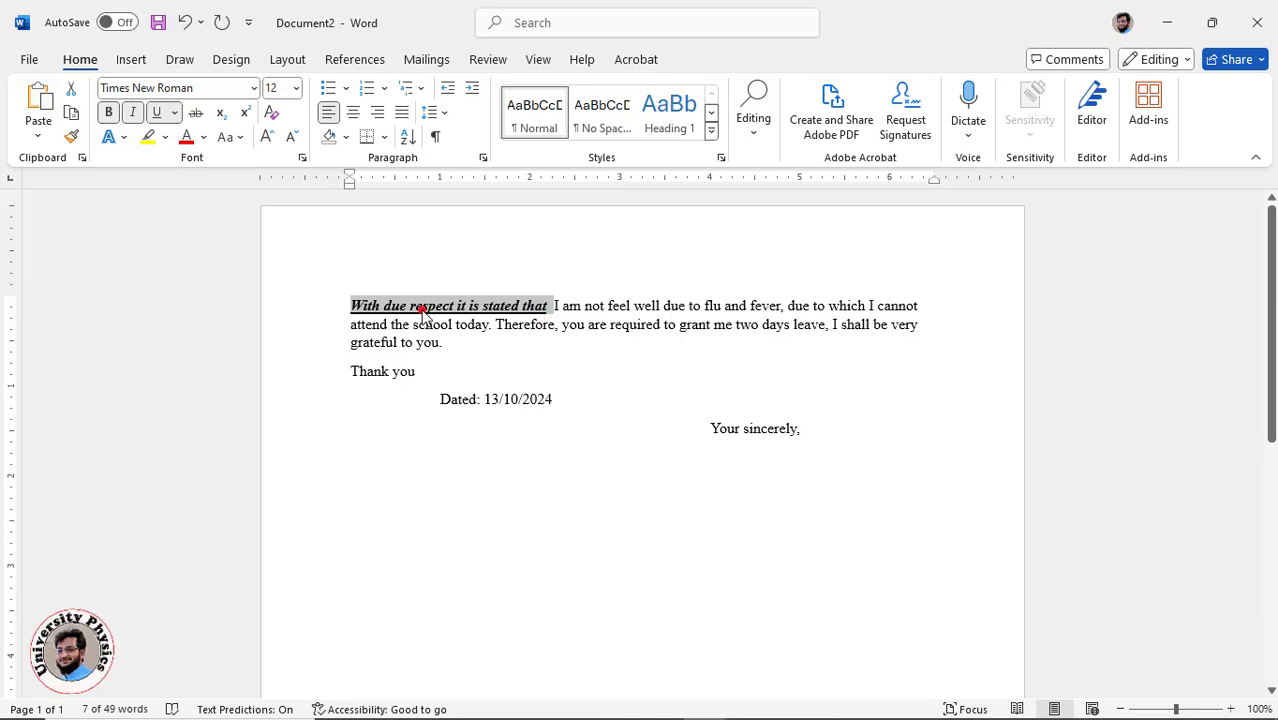
Switch to the applcation document and make the word "Subject:" bold
mouse_move(651, 717)
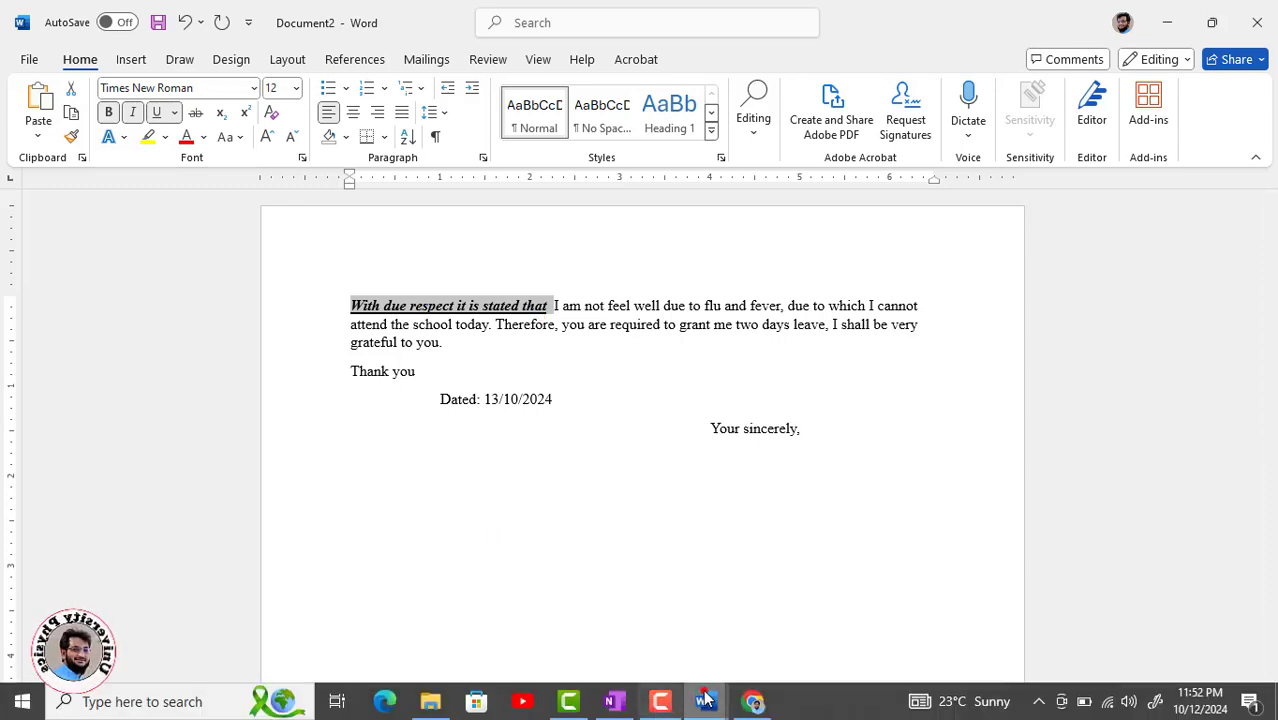
mouse_move(707, 701)
click(664, 640)
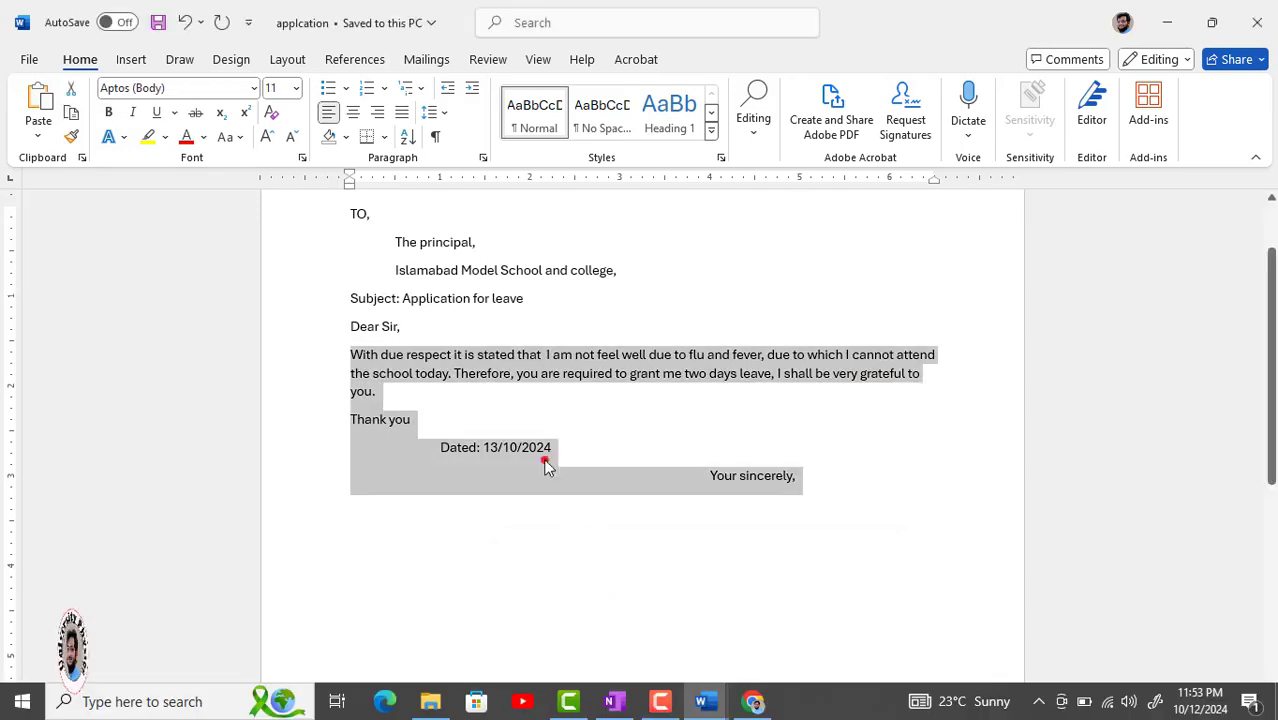
drag(399, 299, 353, 298)
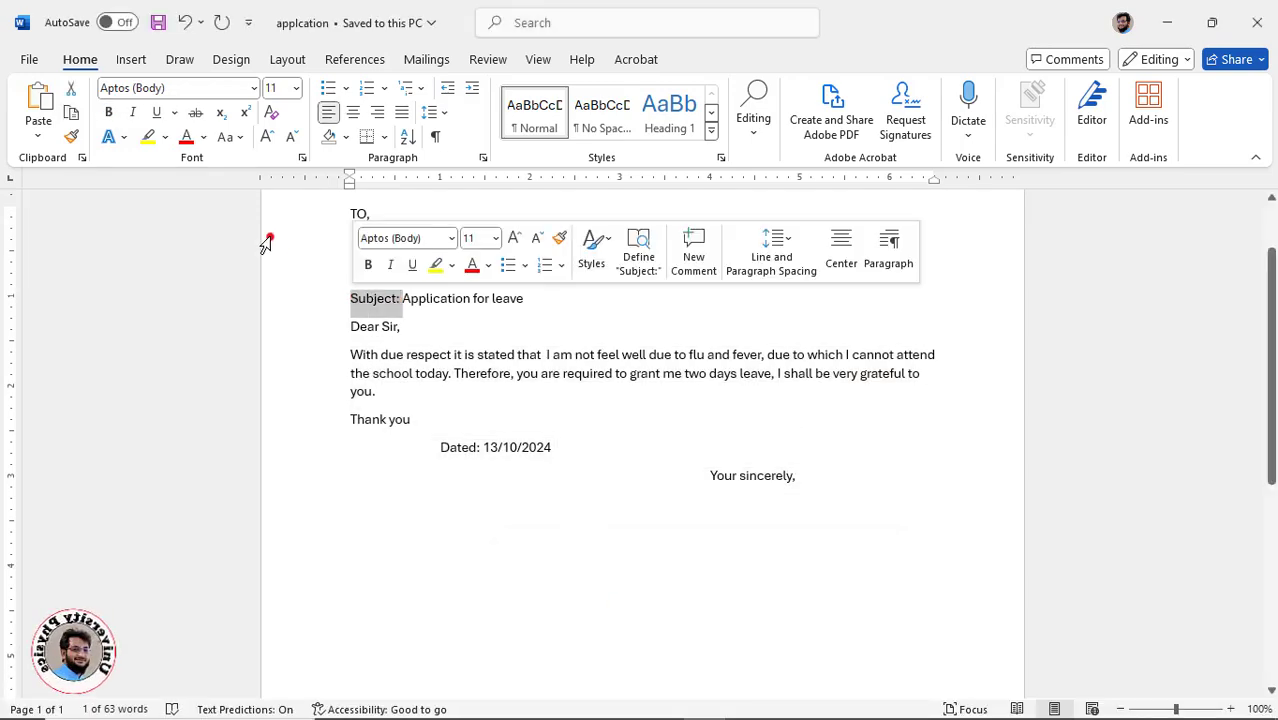
key(ctrl+b)
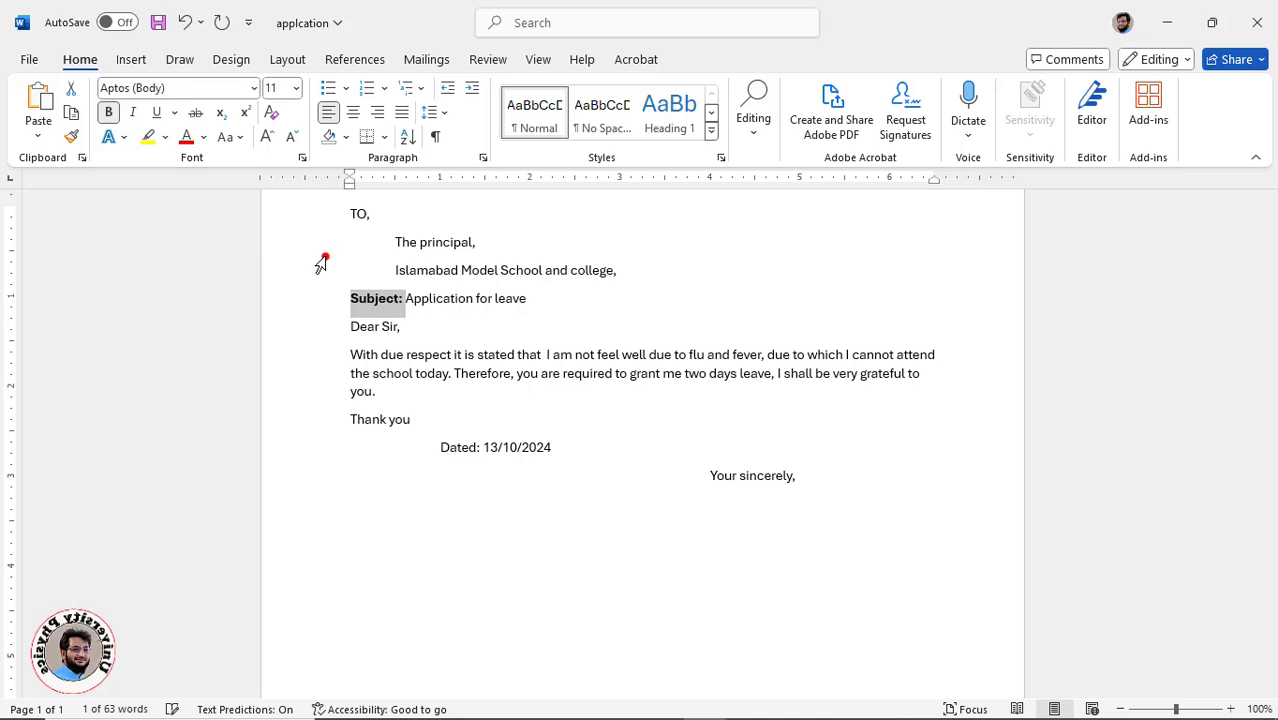
Underline the text "Application for leave" in the subject line
click(408, 298)
drag(495, 302, 530, 300)
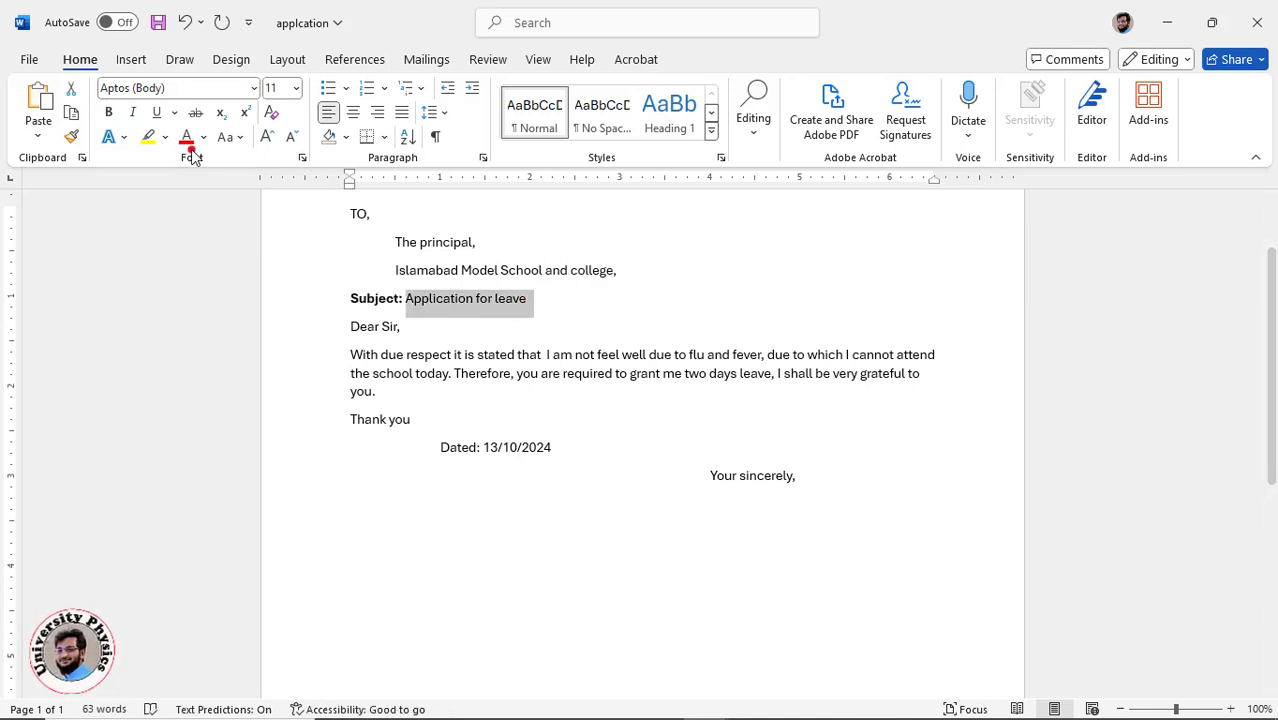
click(156, 112)
click(479, 315)
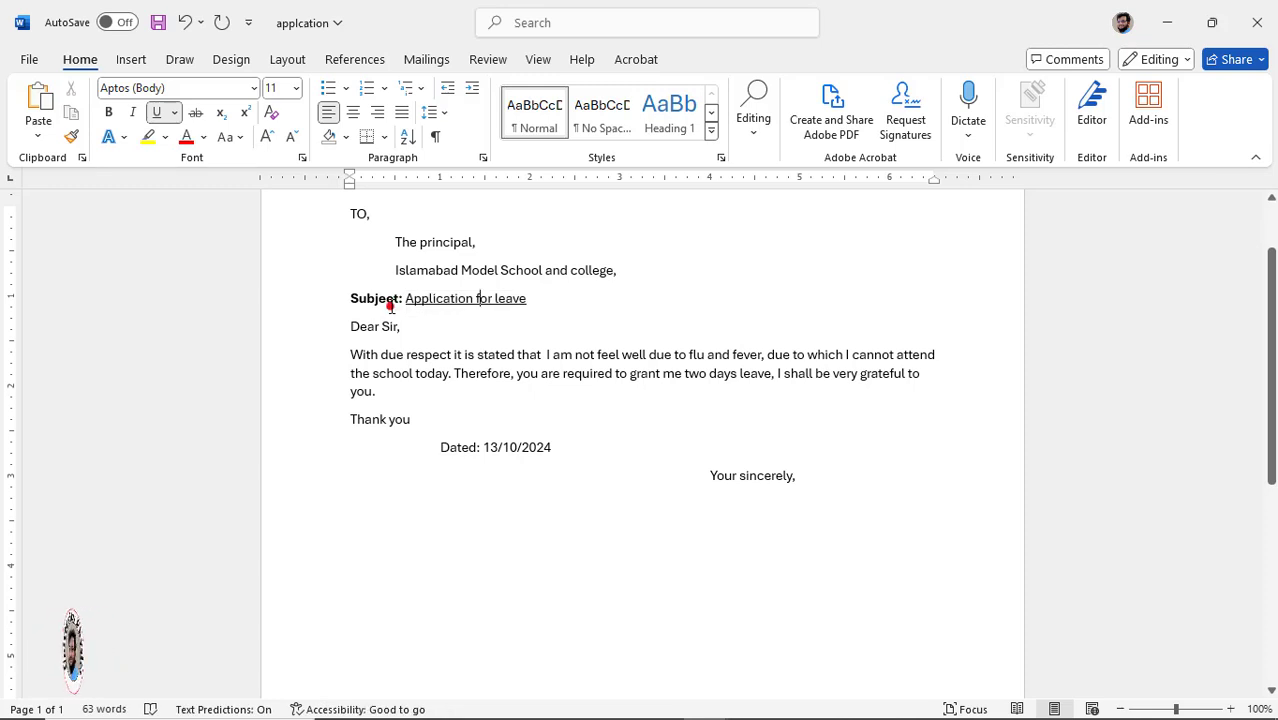
Insert a table of seven columns and eight rows on the empty line below "Your sincerely,"
scroll(570, 456, down, 2)
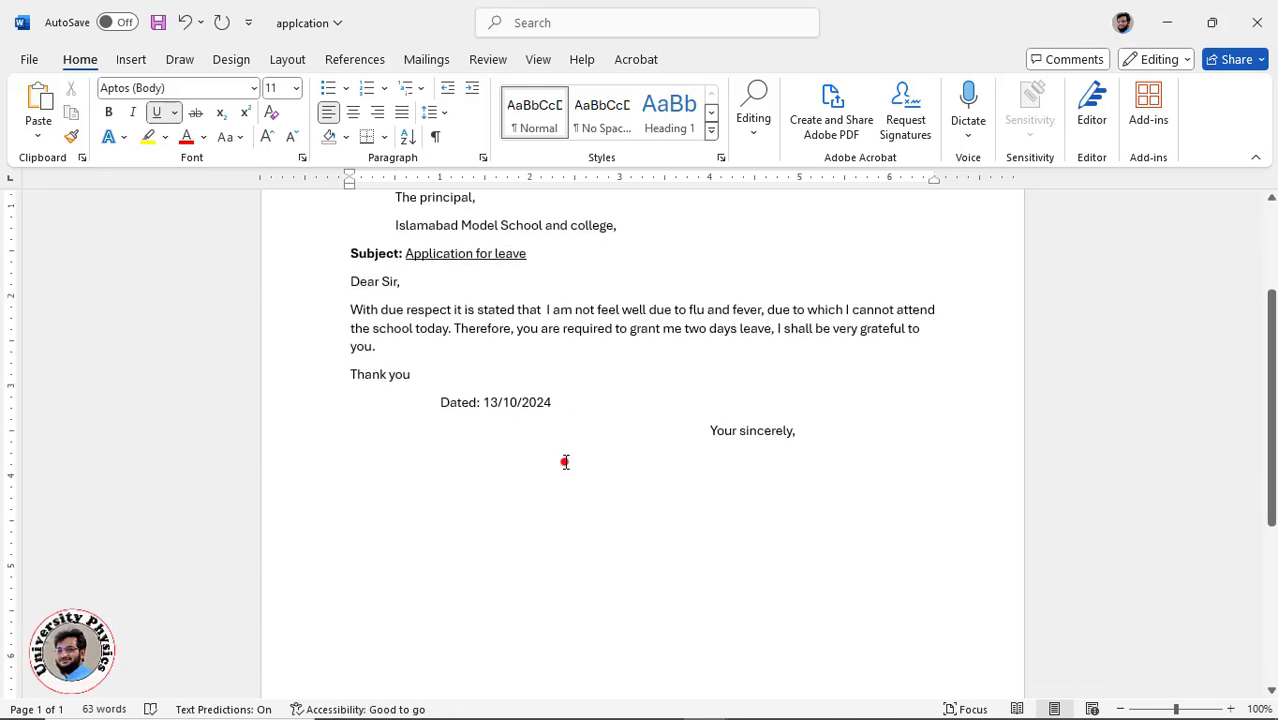
click(476, 456)
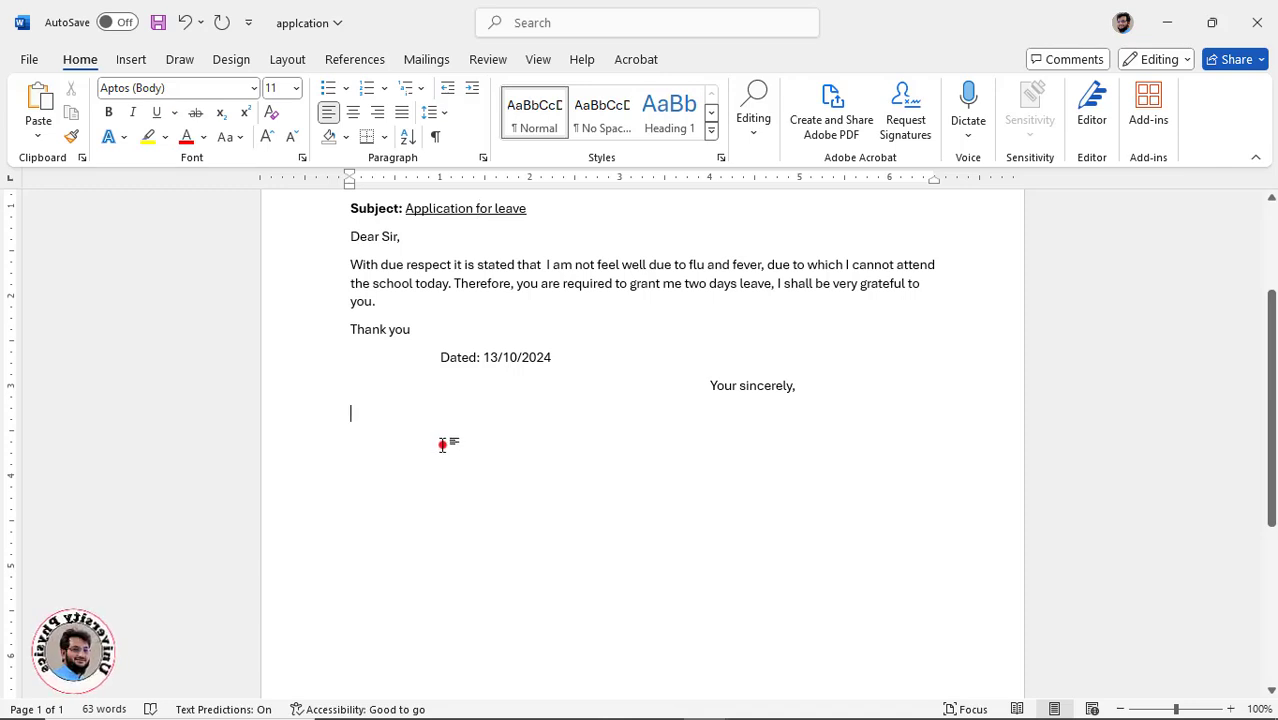
click(133, 62)
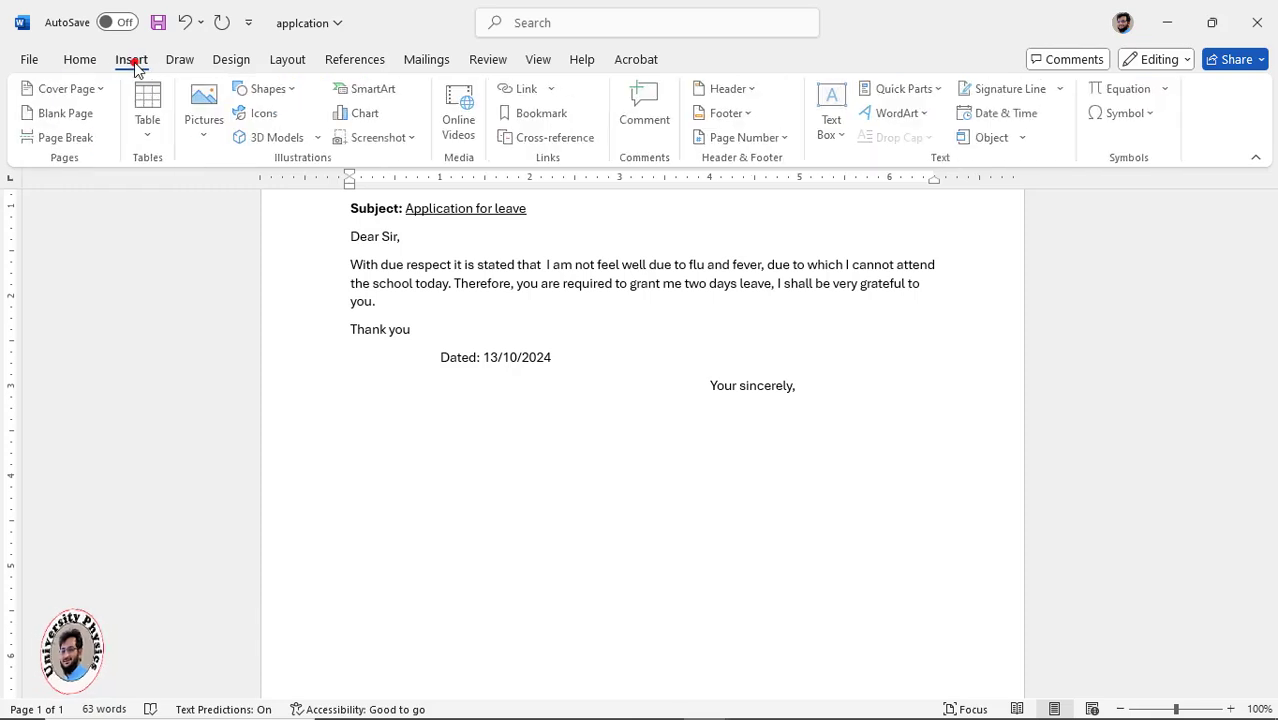
click(152, 140)
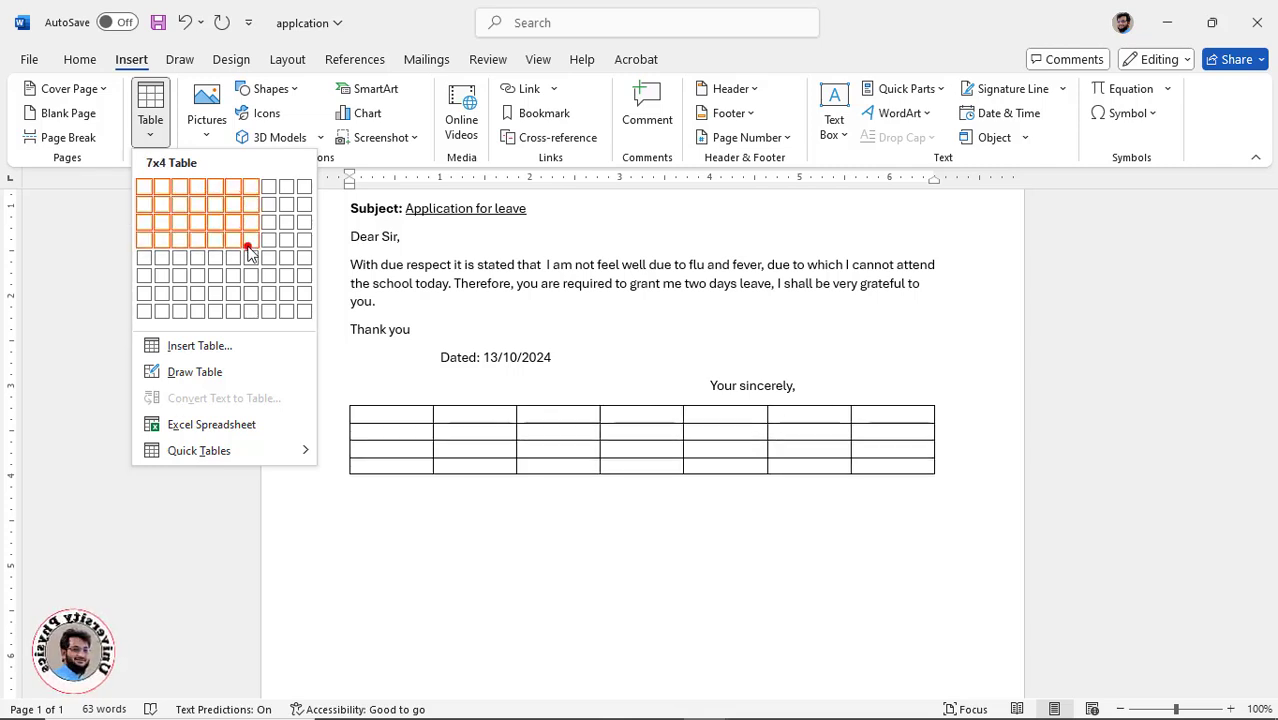
click(251, 316)
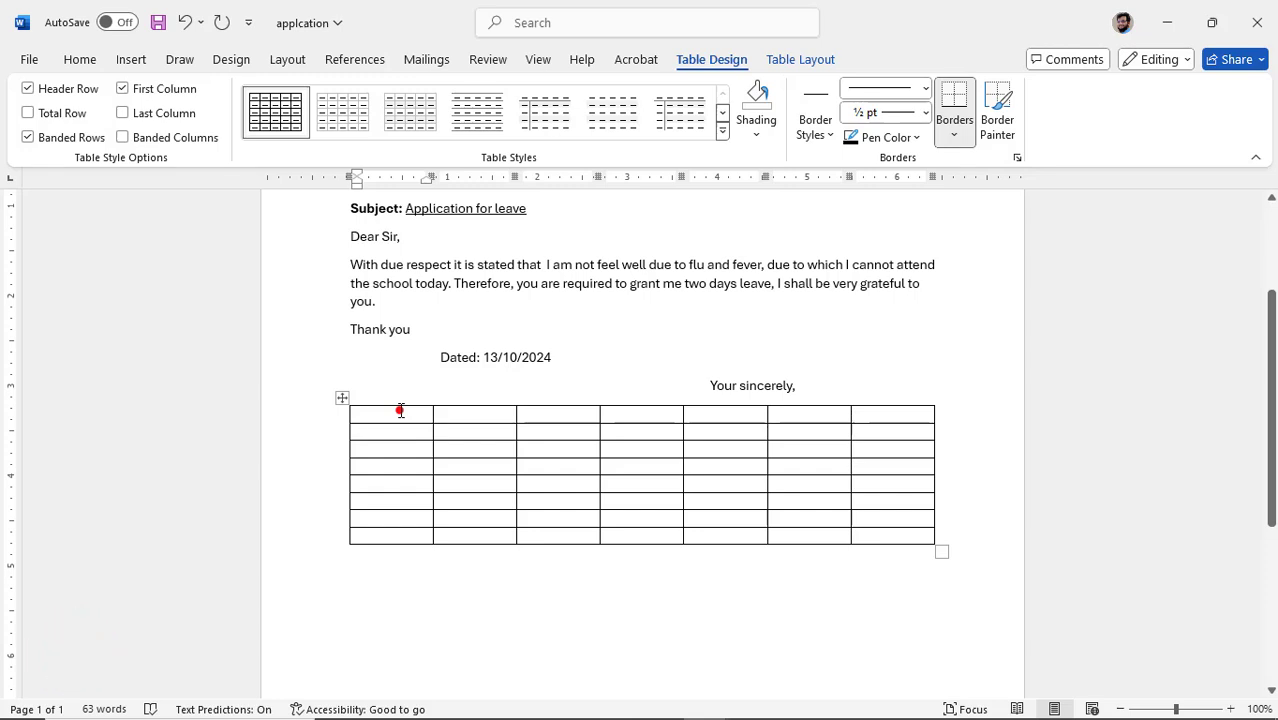
Enter the headings Sn, Students, Name, Father and Marks obtained in the first five cells of the table's first row
text(S)
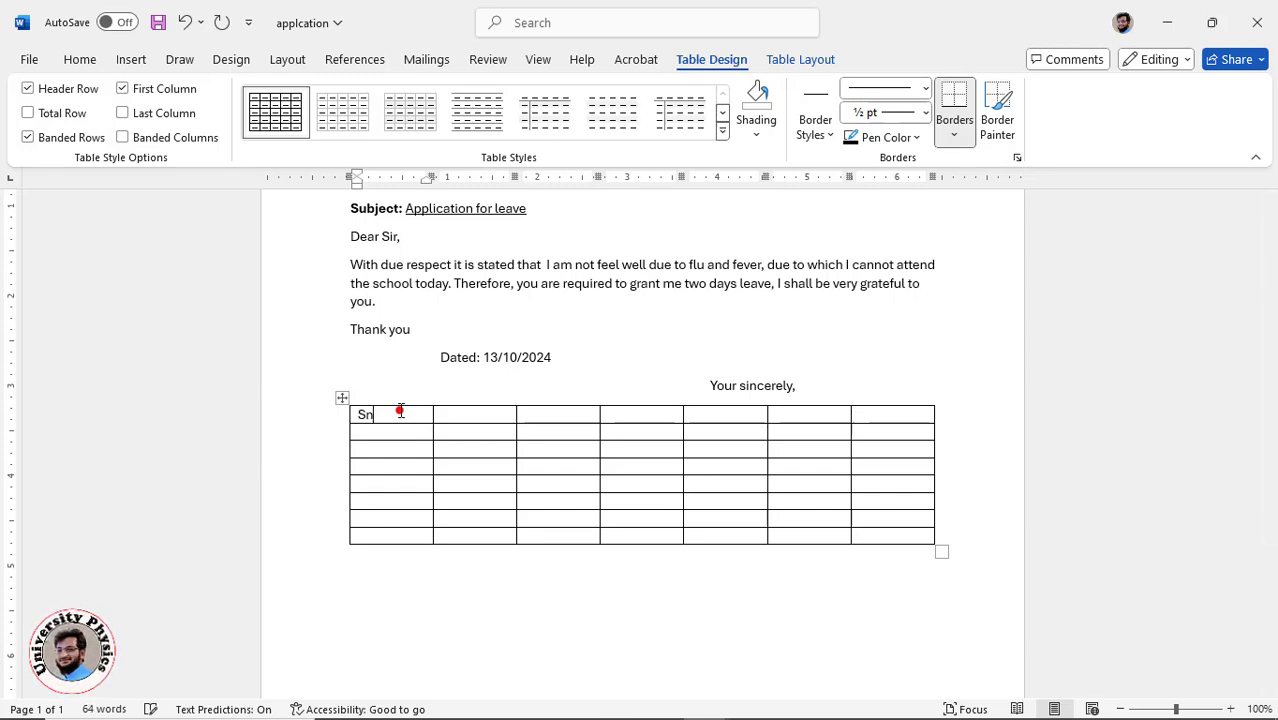
text(n)
key(Tab)
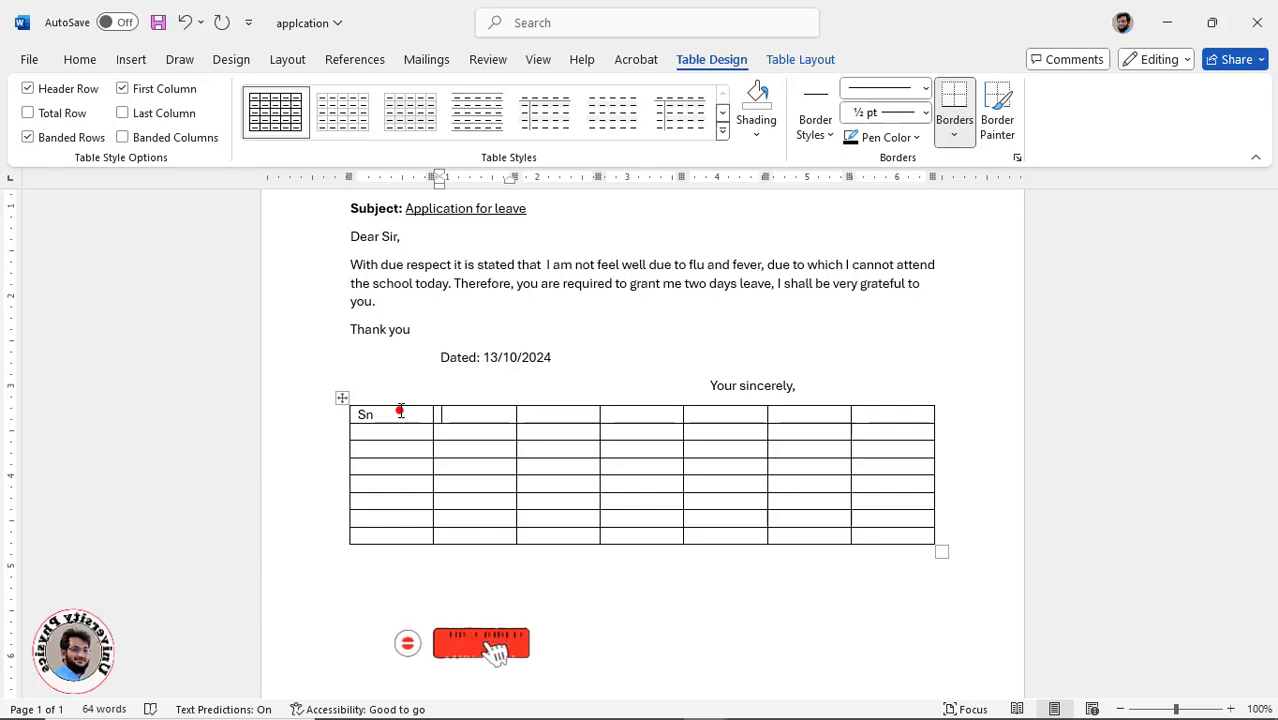
text(s)
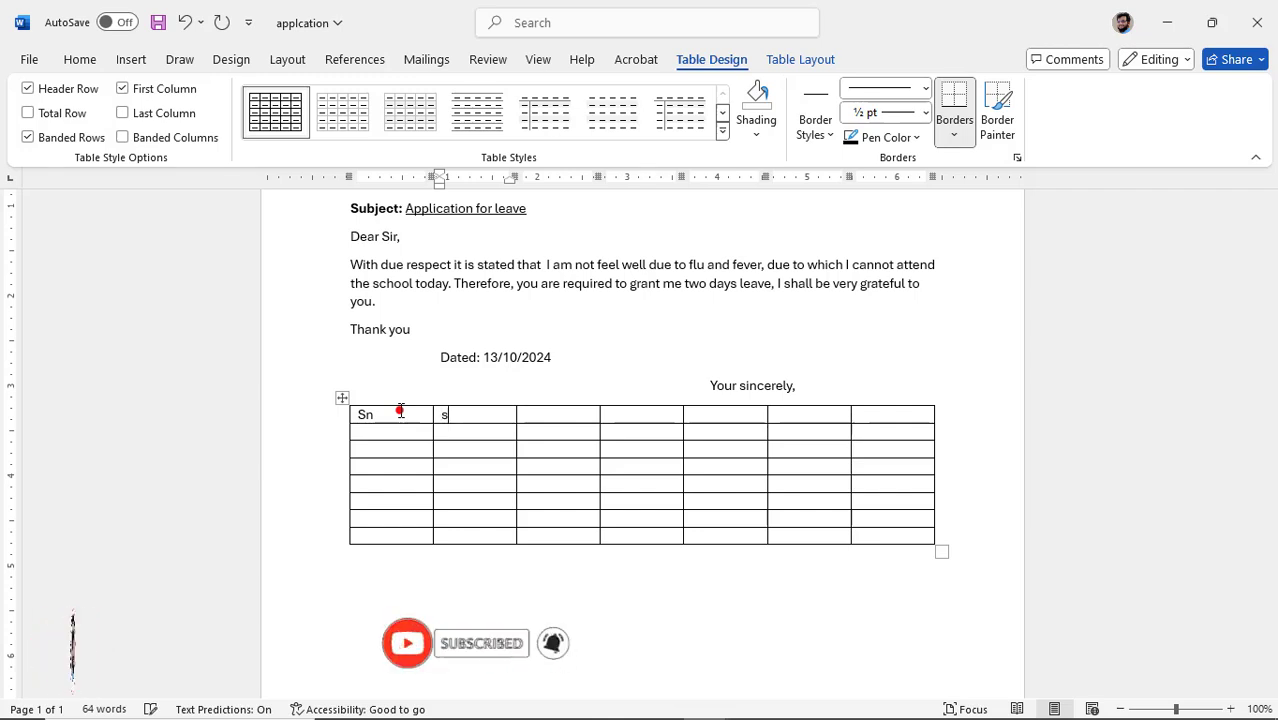
text(tue)
key(BackSpace)
text(dents)
key(Tab)
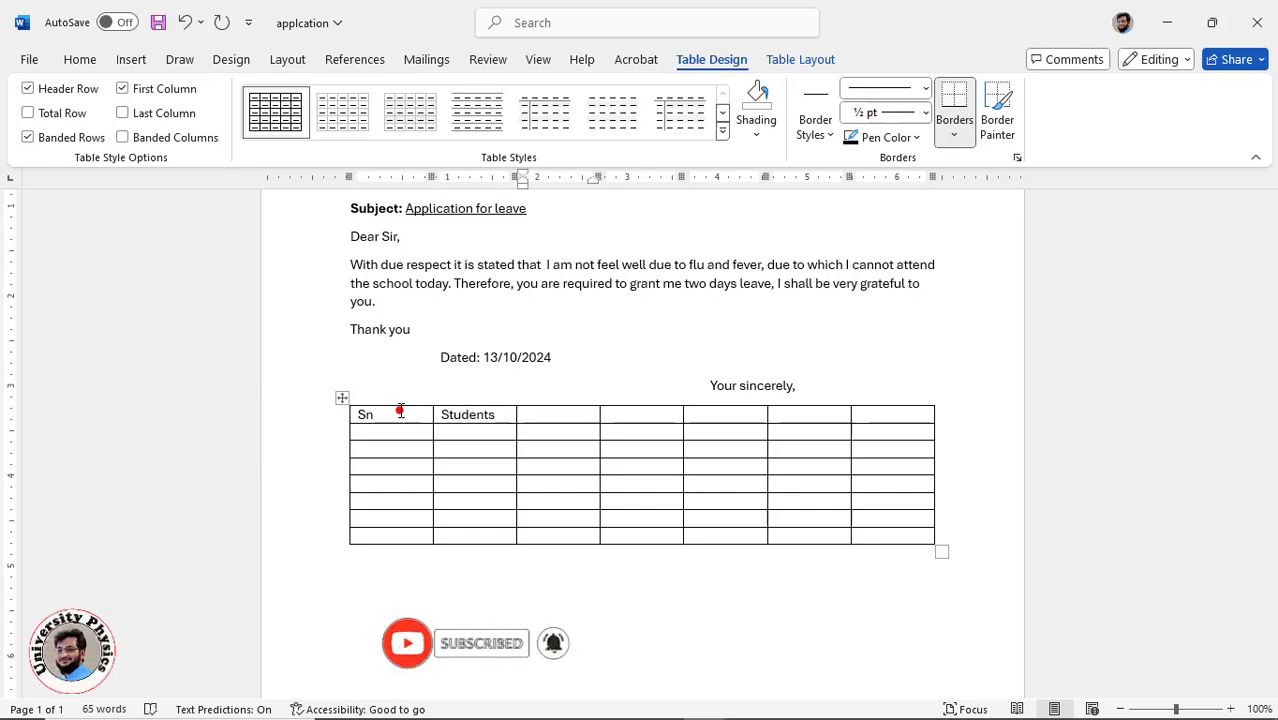
text(name)
key(Tab)
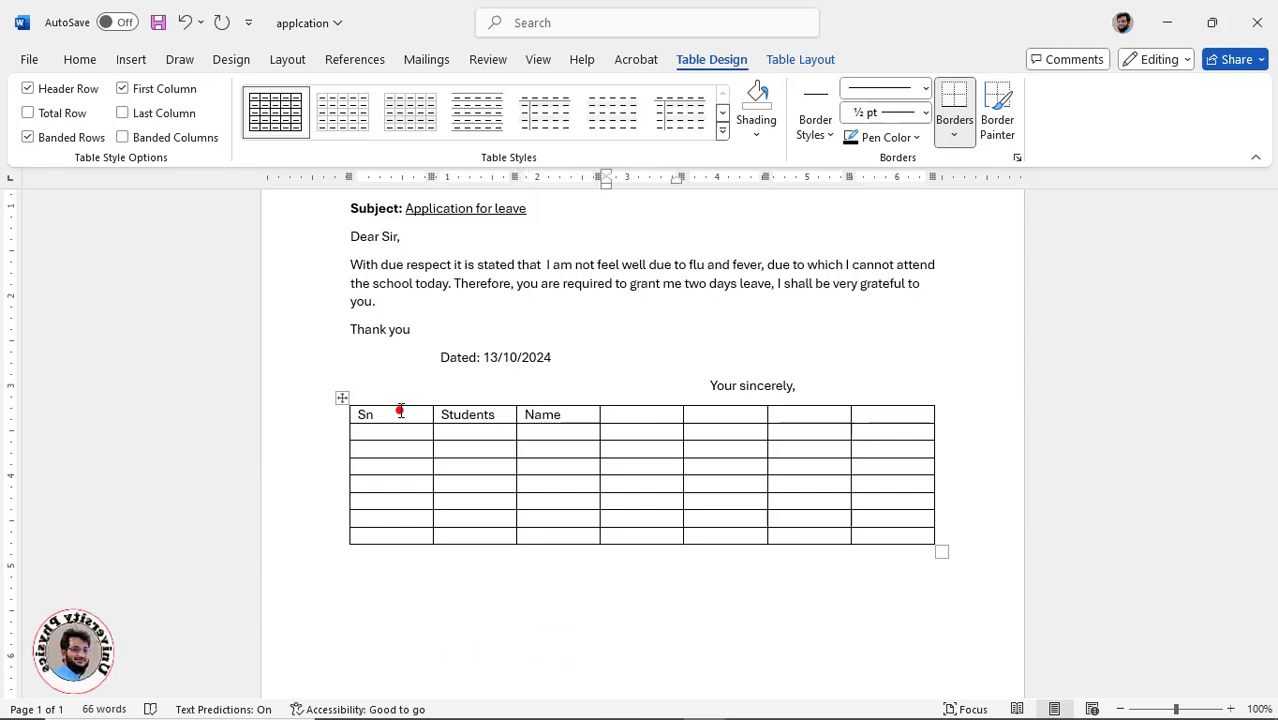
text(father)
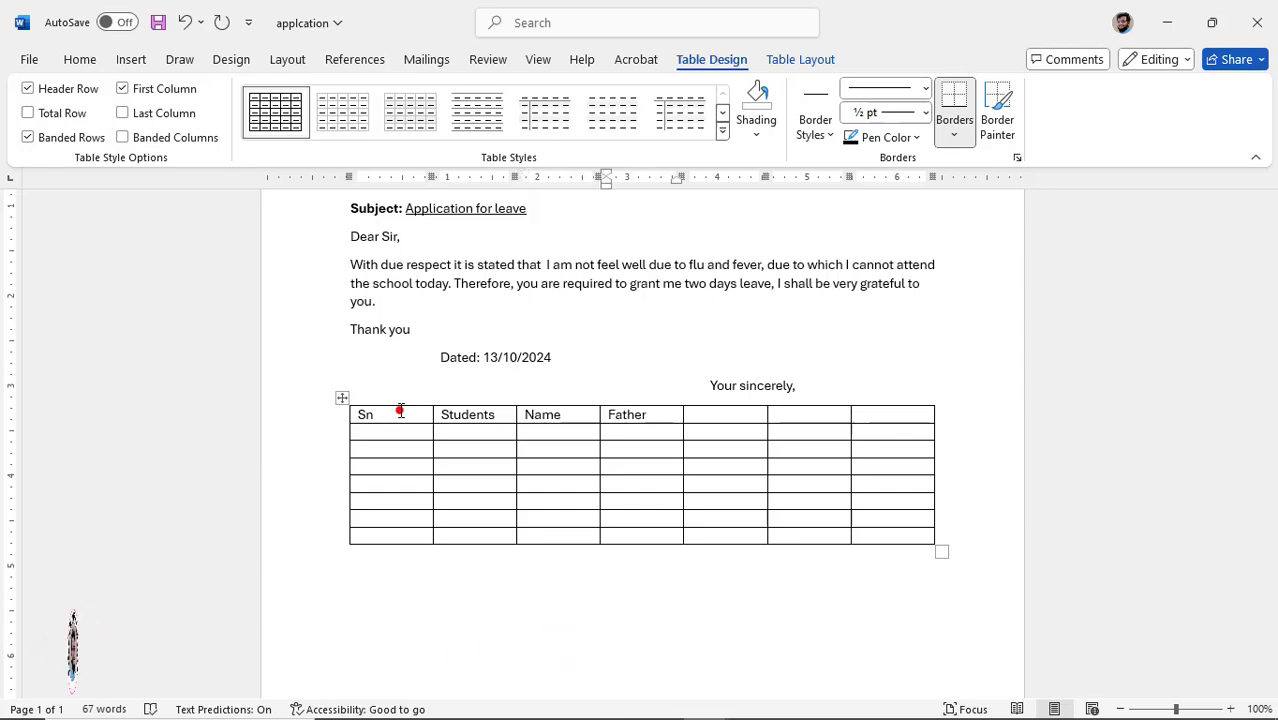
key(Tab)
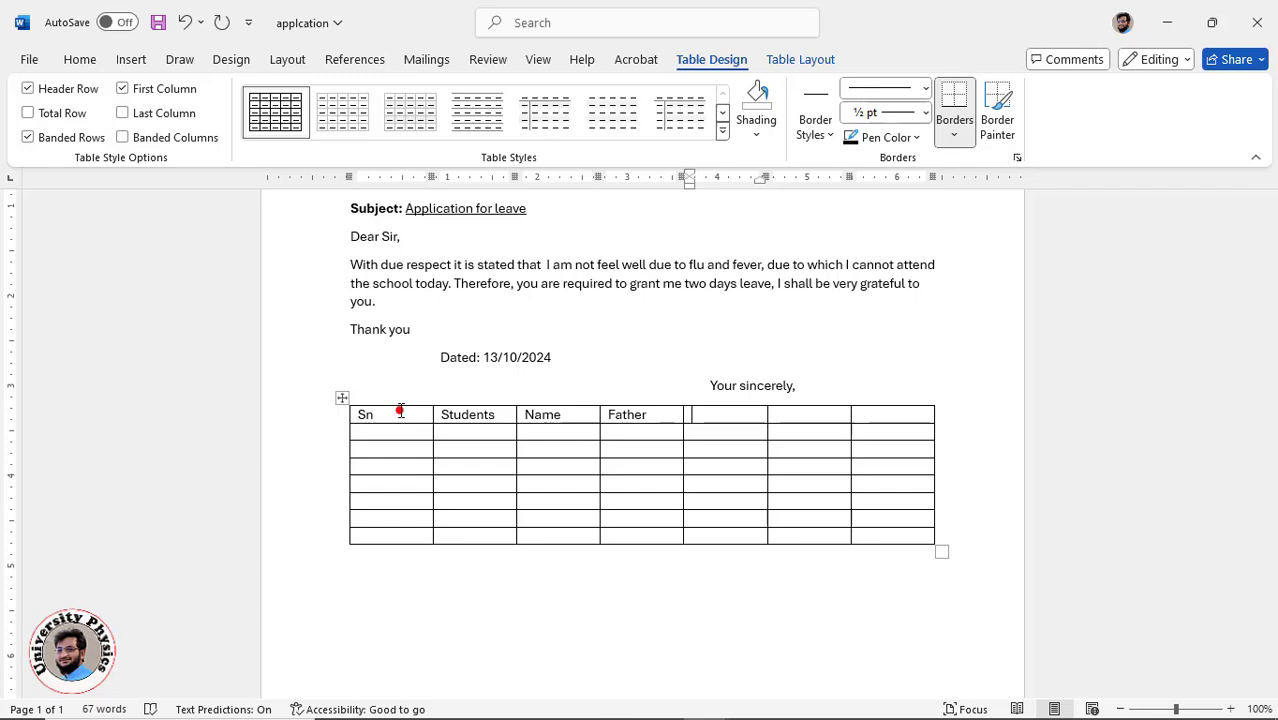
text(mark)
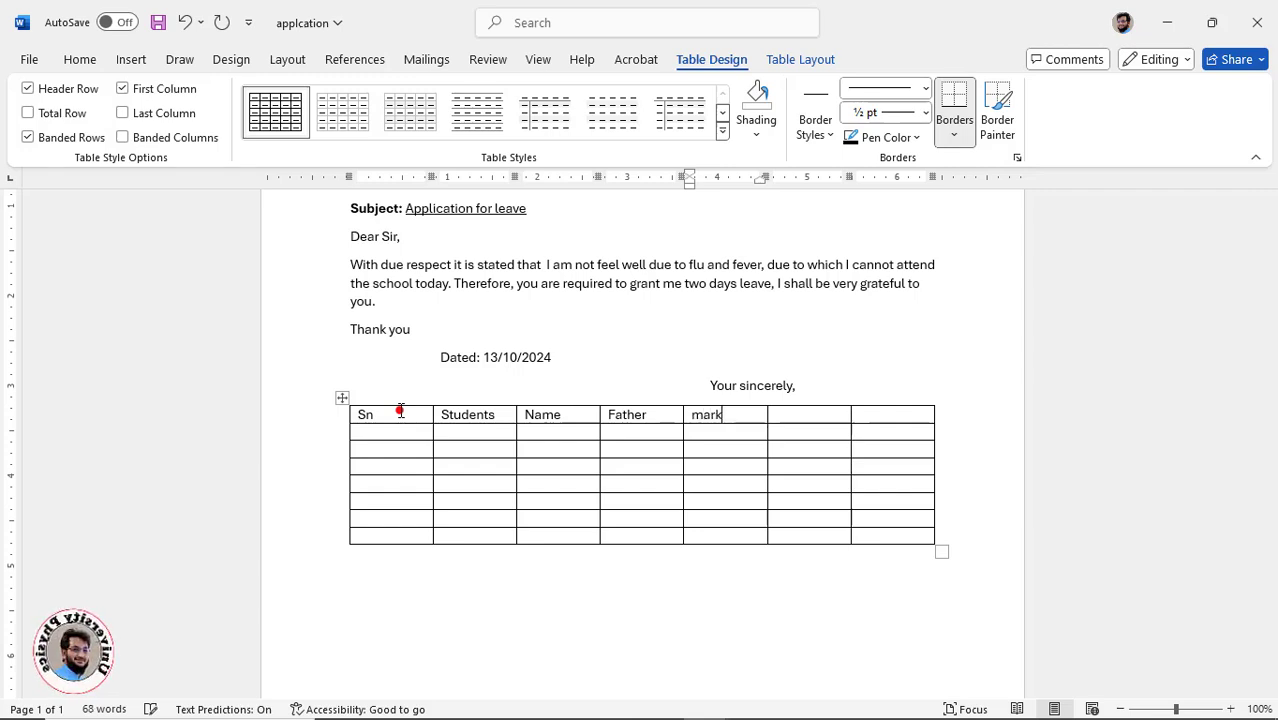
text(s obtained)
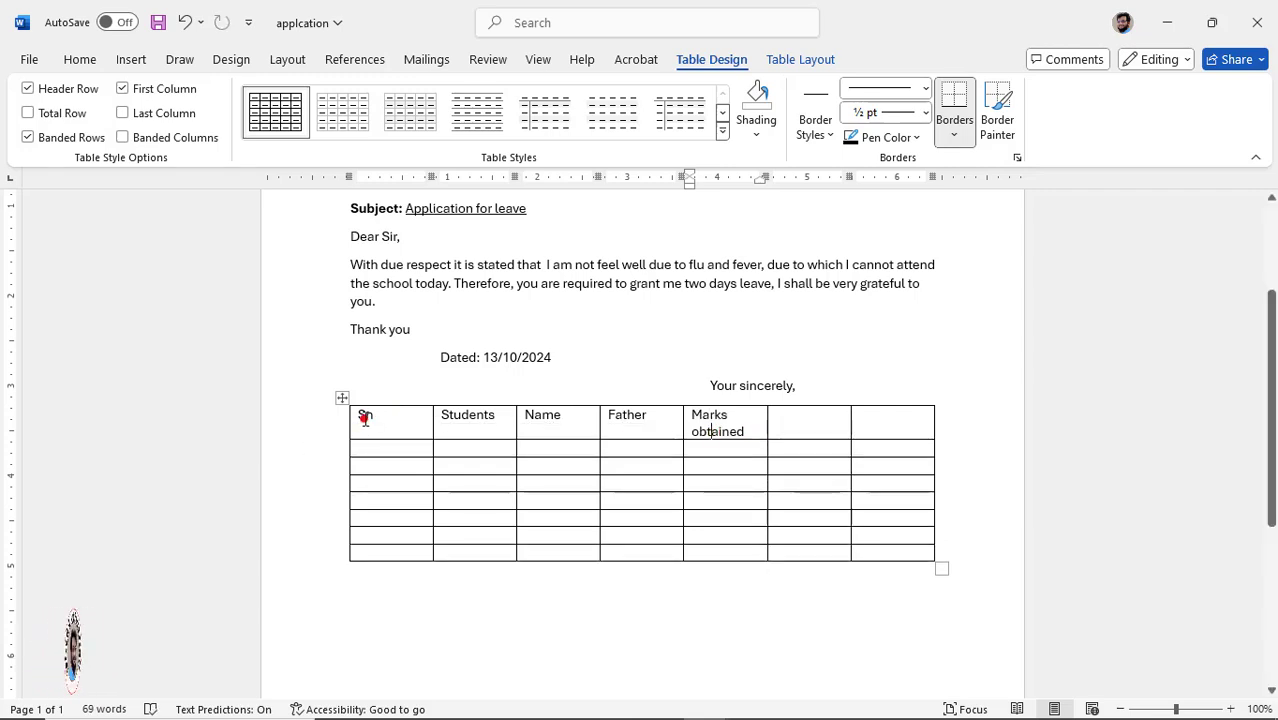
Make the five table headings bold and widen the "Marks obtained" column so its heading fits on one line
drag(365, 418, 738, 434)
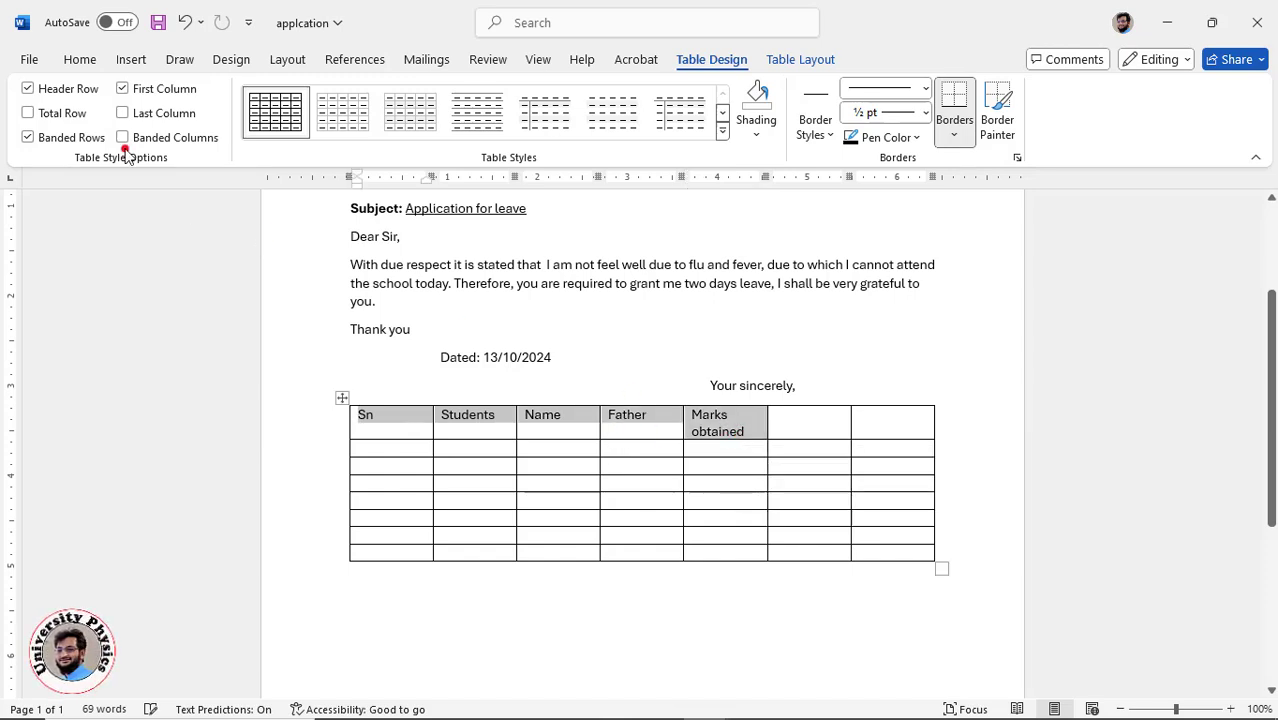
click(80, 60)
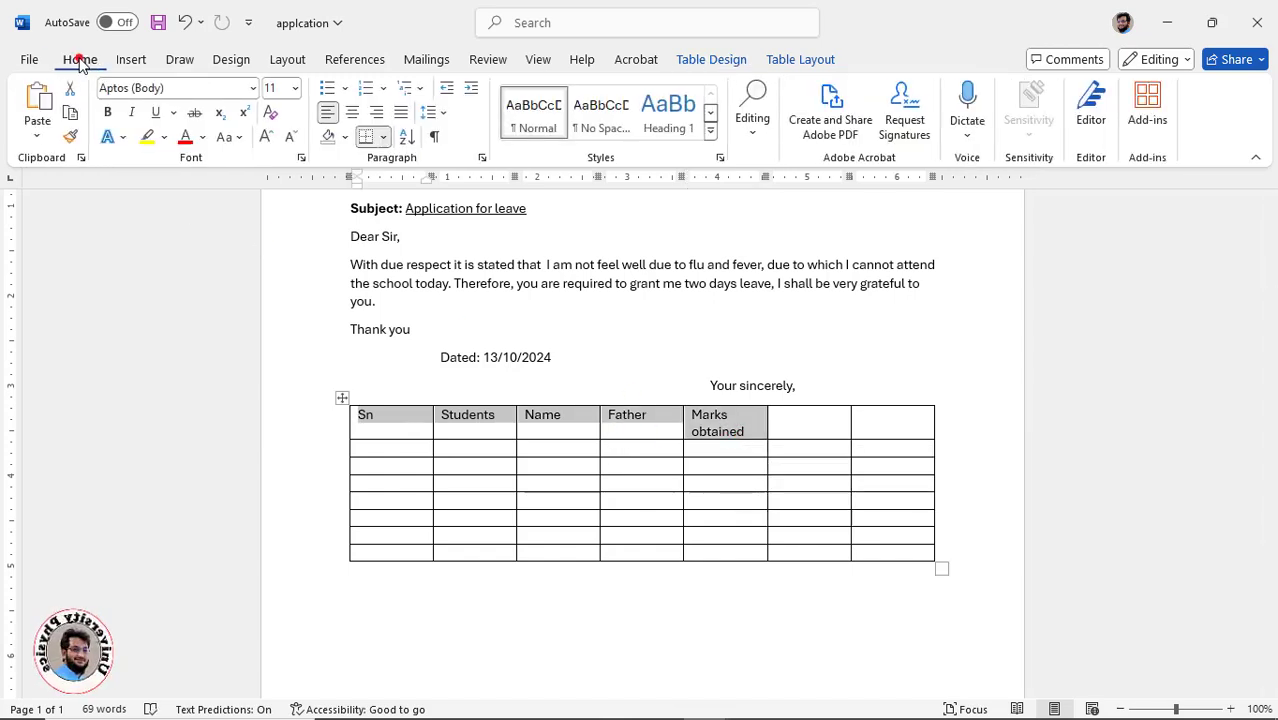
click(108, 112)
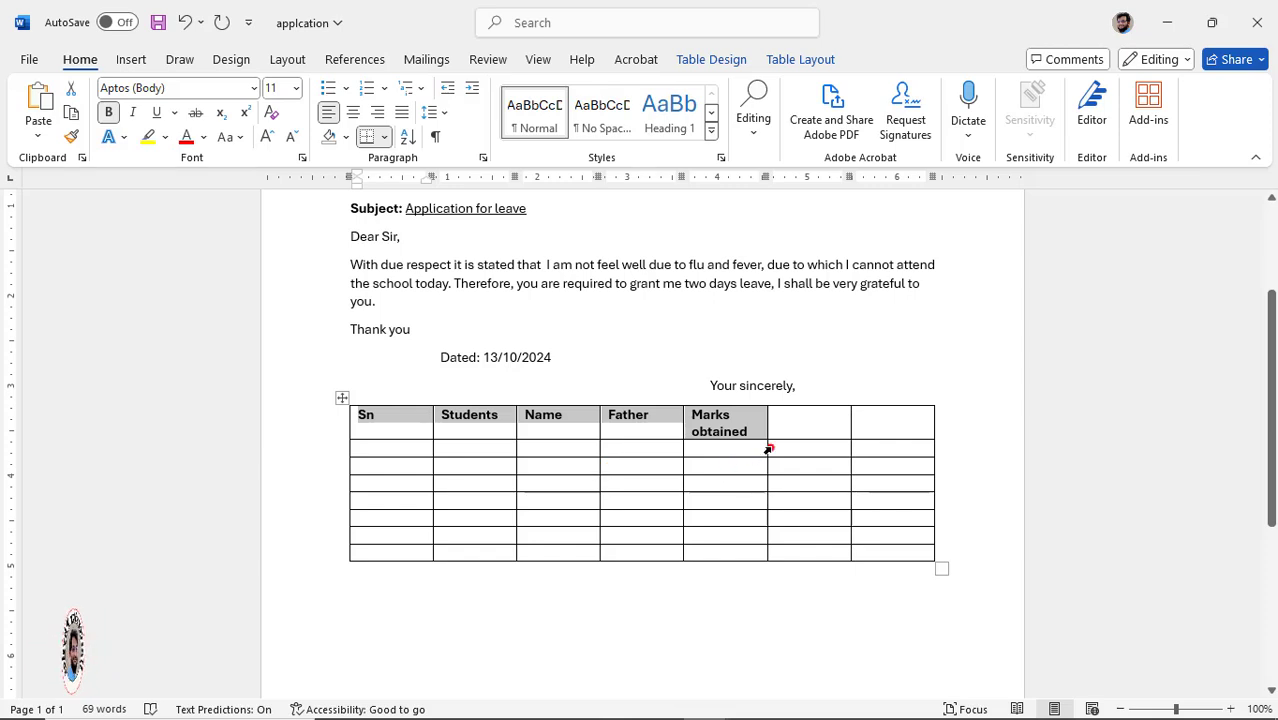
drag(767, 447, 799, 447)
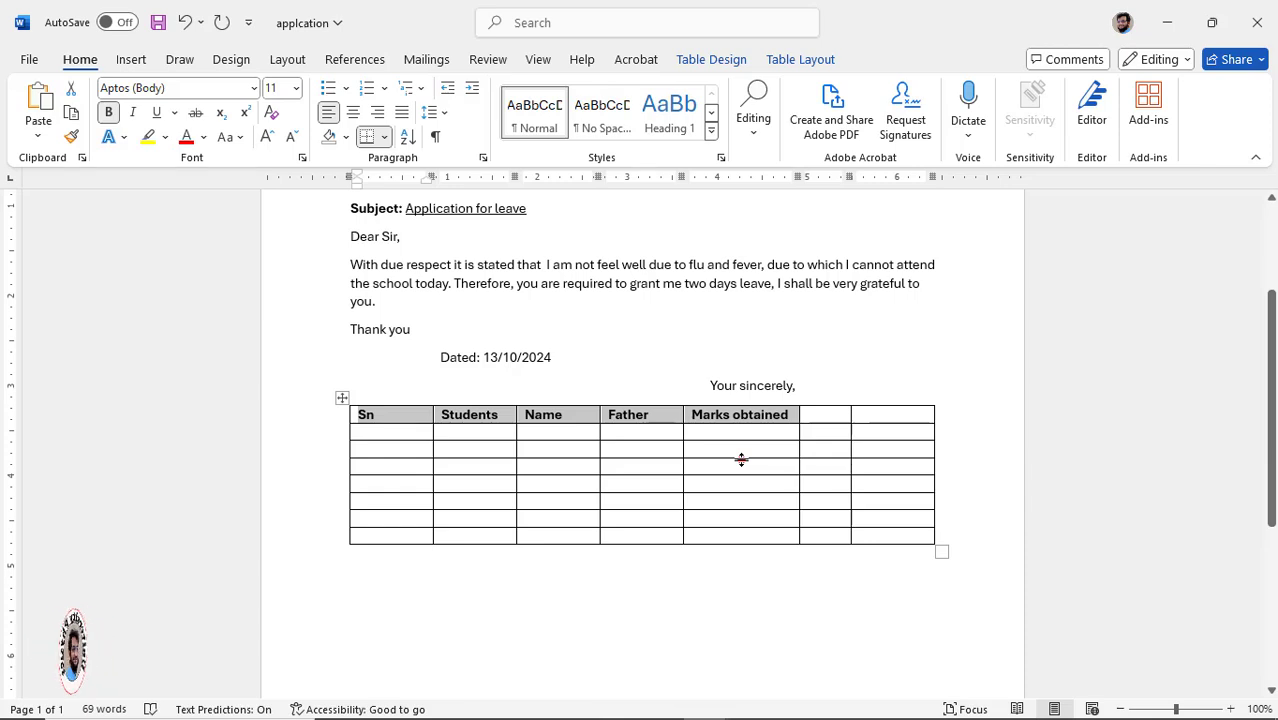
Add blank lines below the table and write the deliberately misspelled word "shcool"
scroll(720, 528, down, 4)
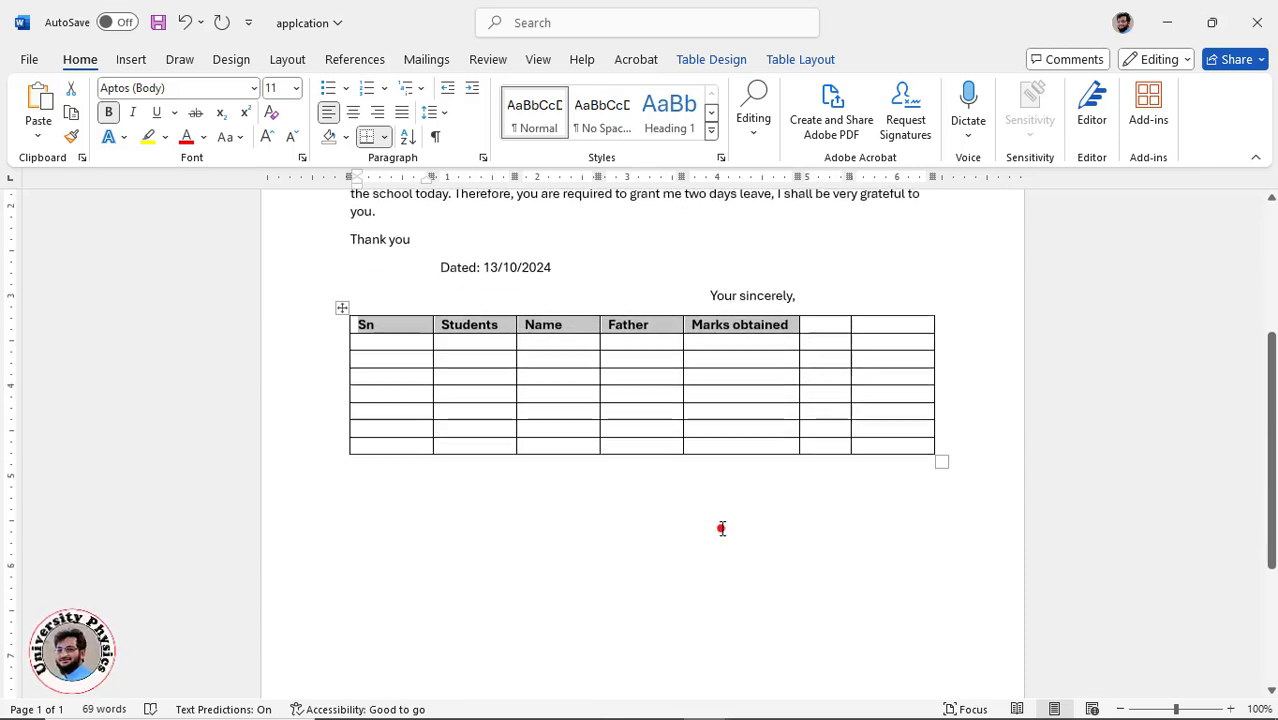
click(414, 426)
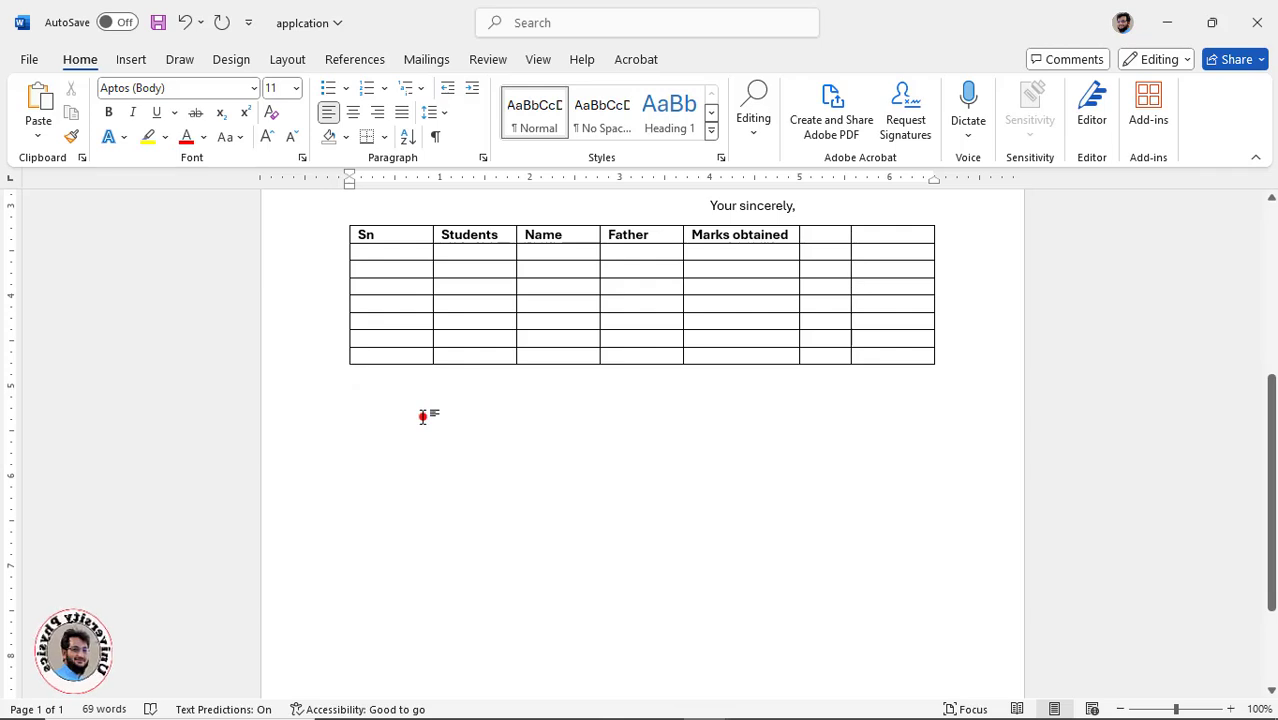
key(Return)
key(Return)
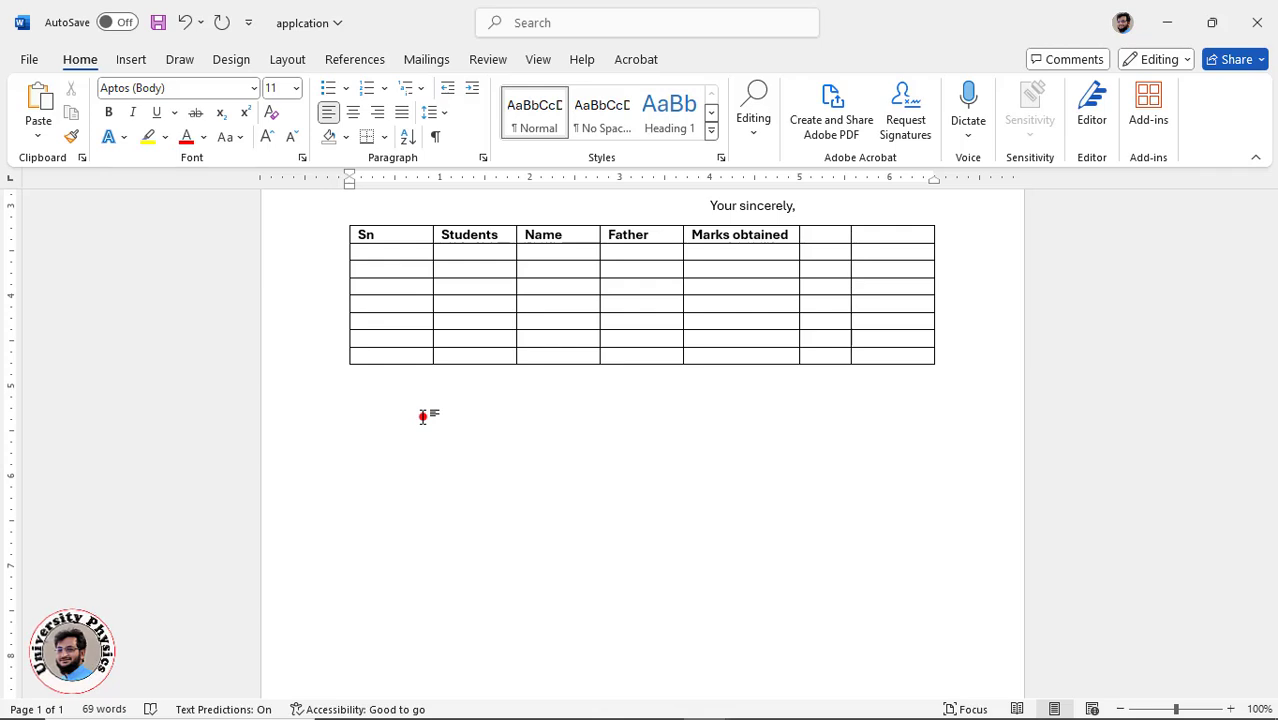
text(shc)
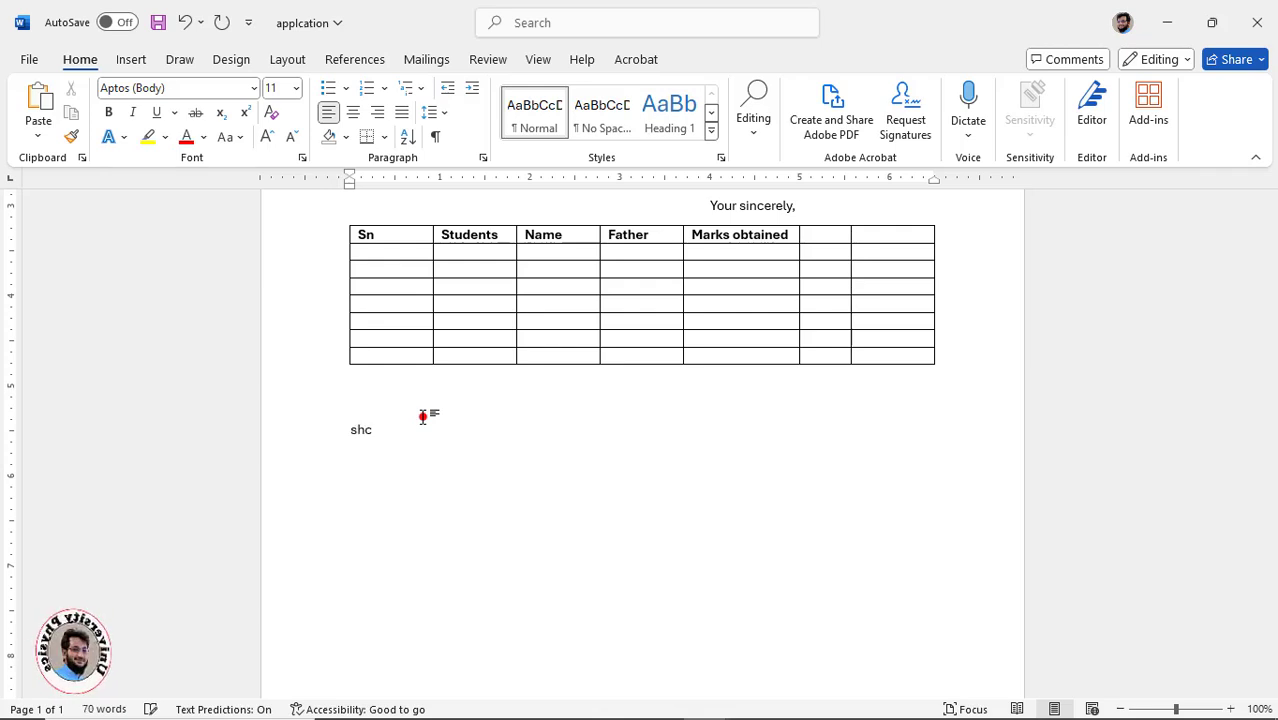
text(ool)
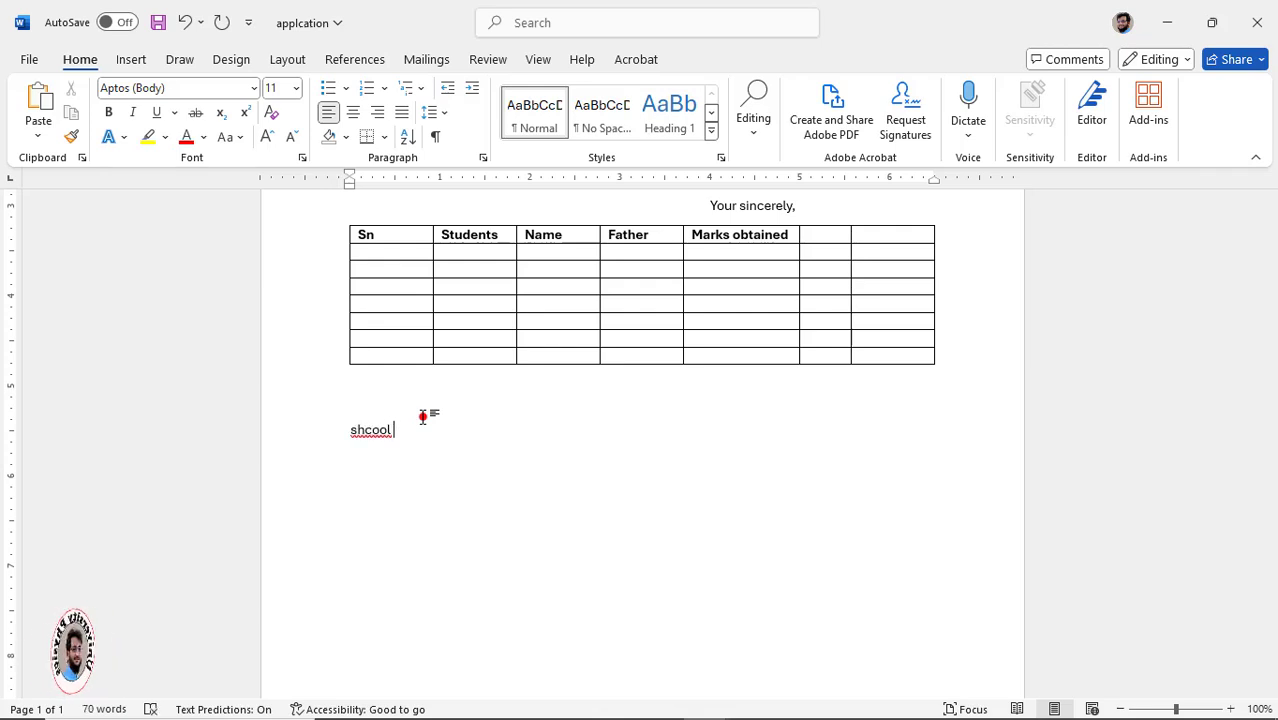
Correct the misspelled word "shcool" below the table to the suggested spelling "school"
double_click(383, 434)
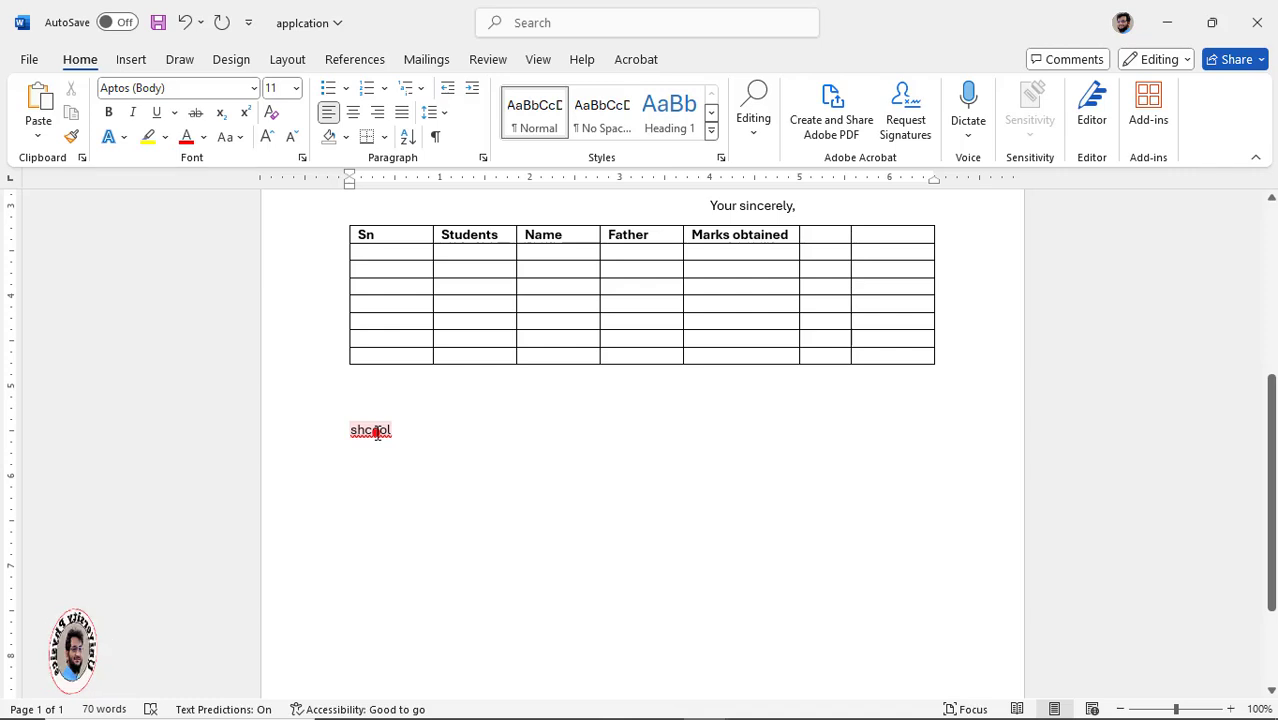
right_click(377, 434)
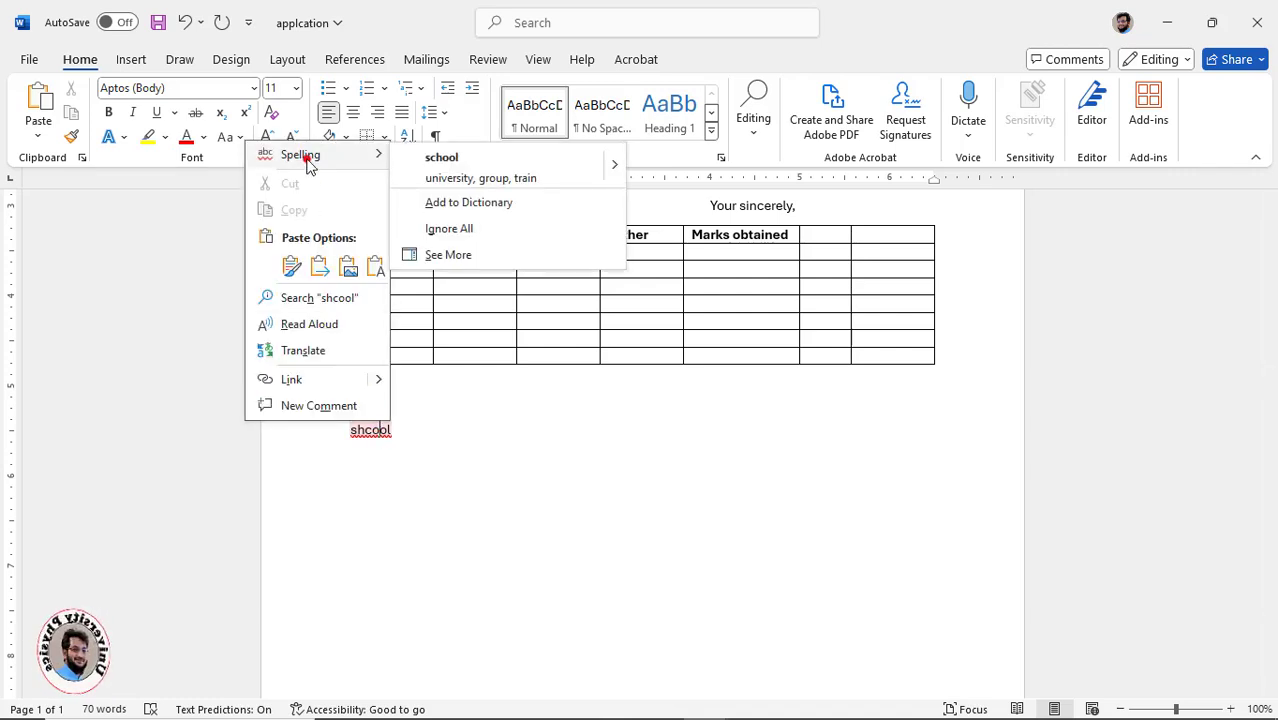
click(441, 160)
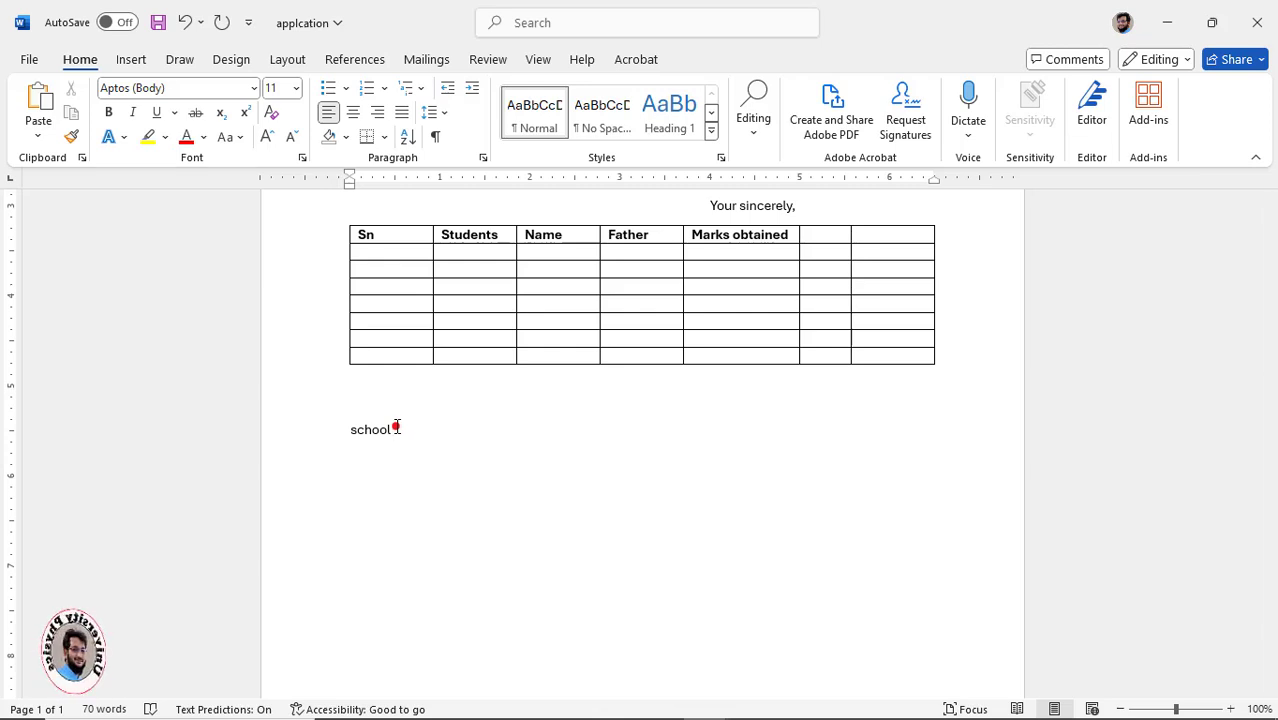
Switch to the Khanozai paper document and examine its abstract, body text, map figures, formula and results table
click(1163, 36)
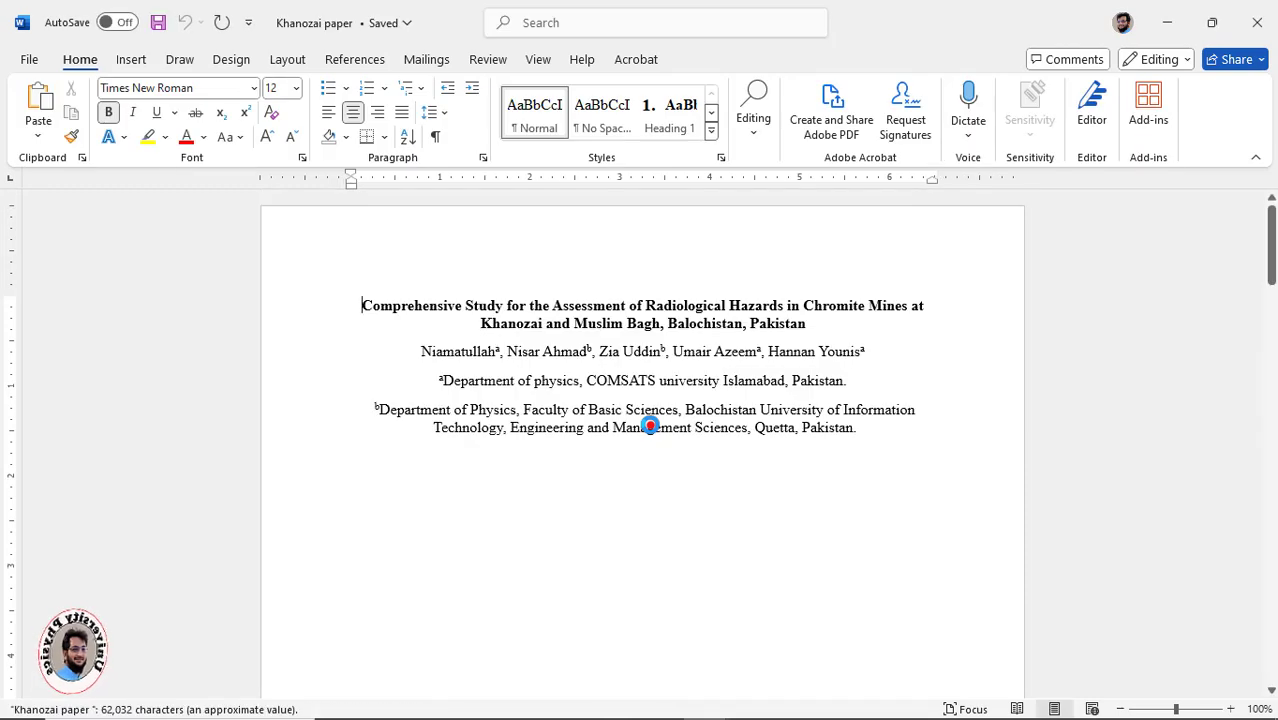
scroll(650, 426, down, 10)
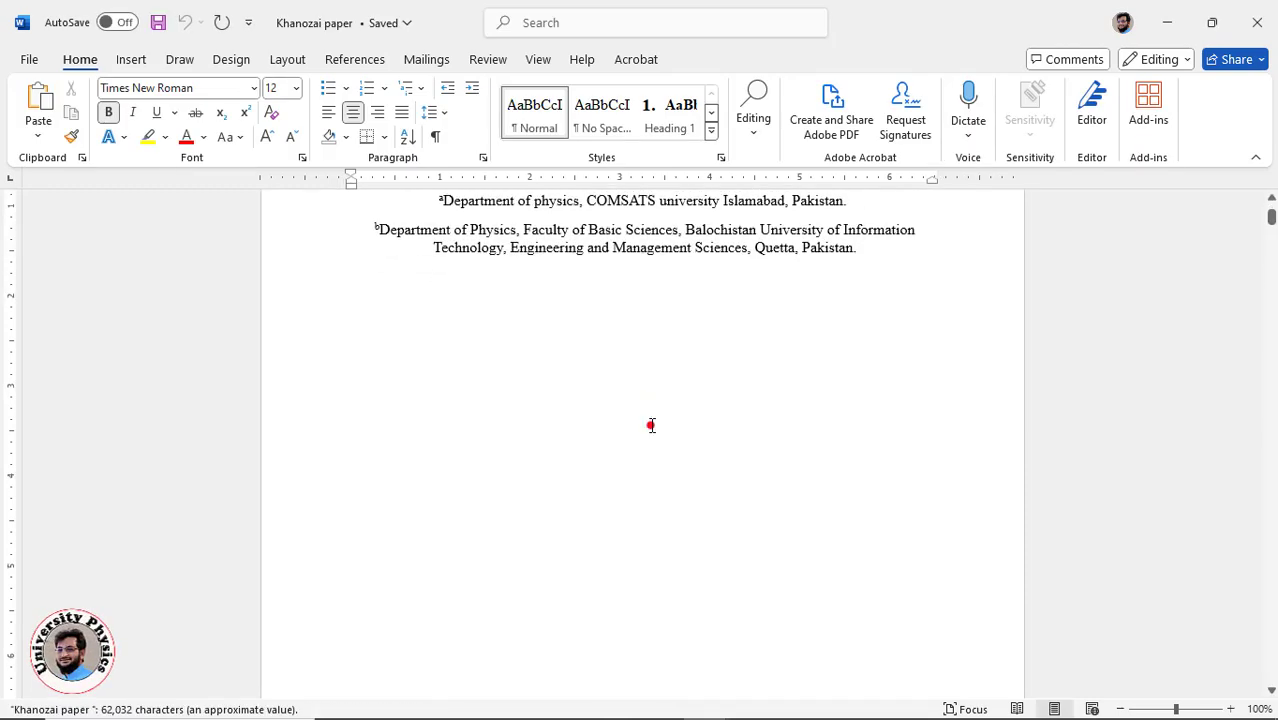
scroll(650, 426, down, 5)
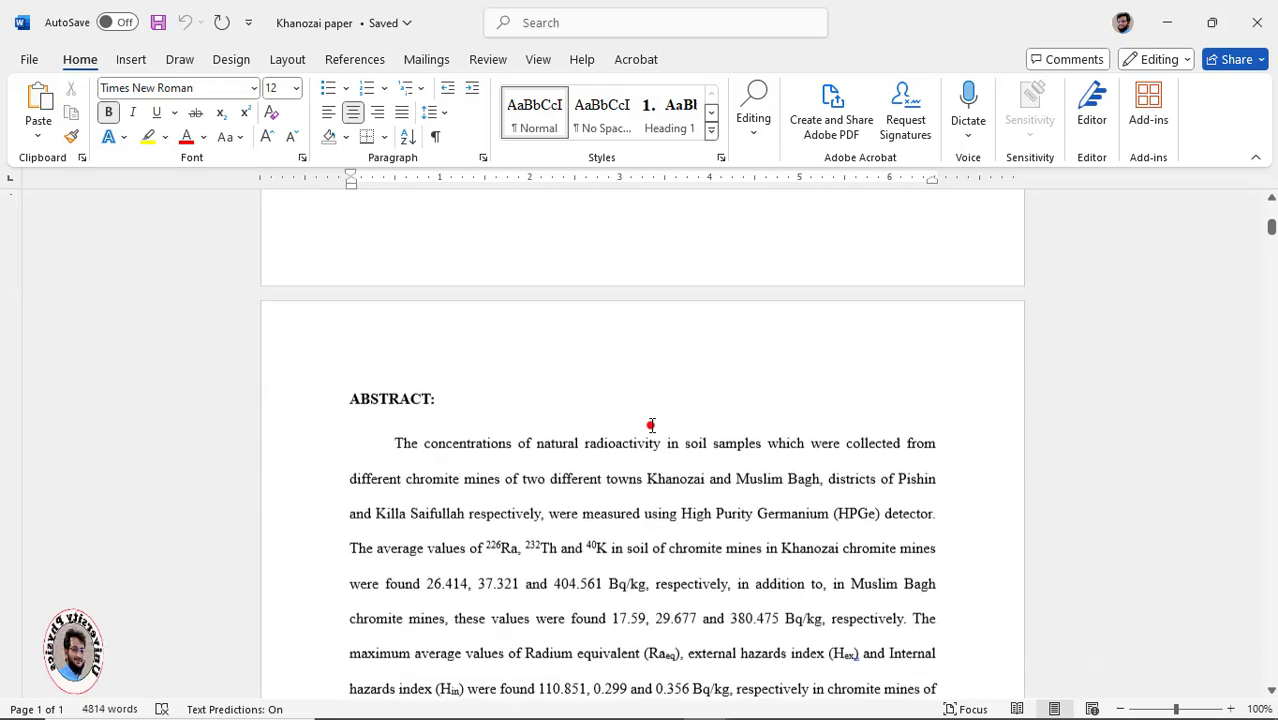
scroll(650, 426, down, 5)
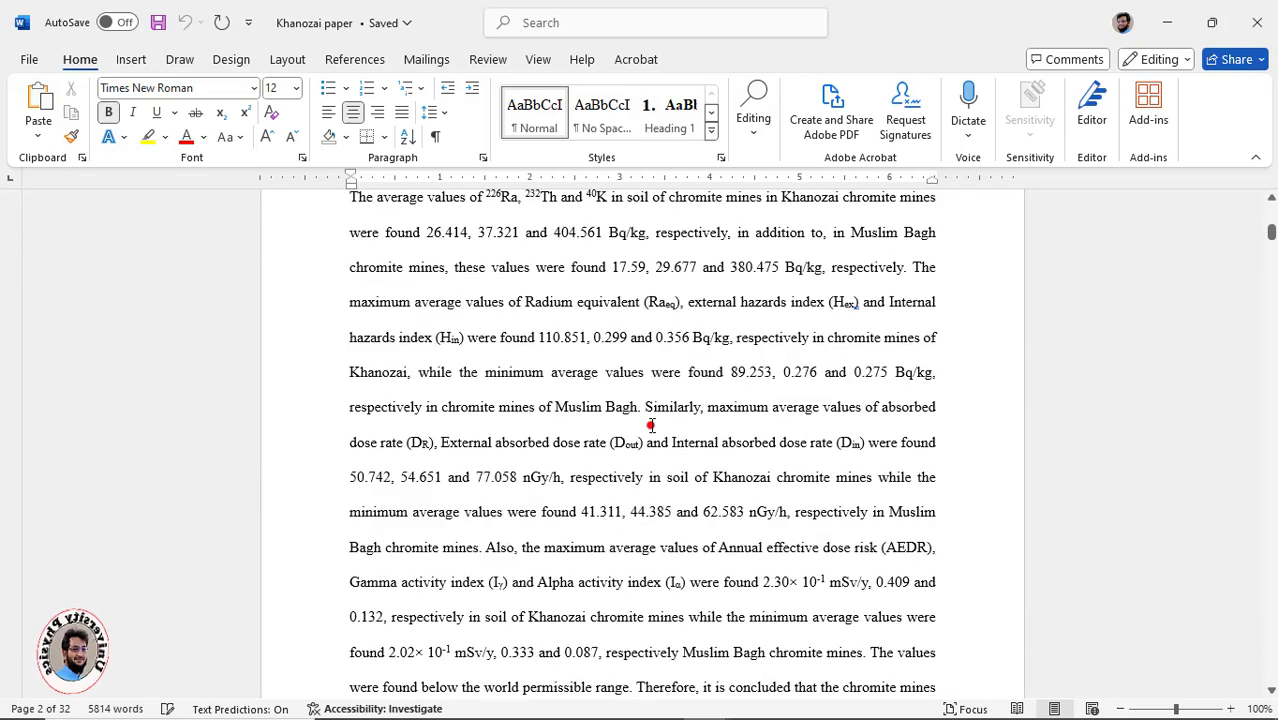
scroll(650, 426, down, 15)
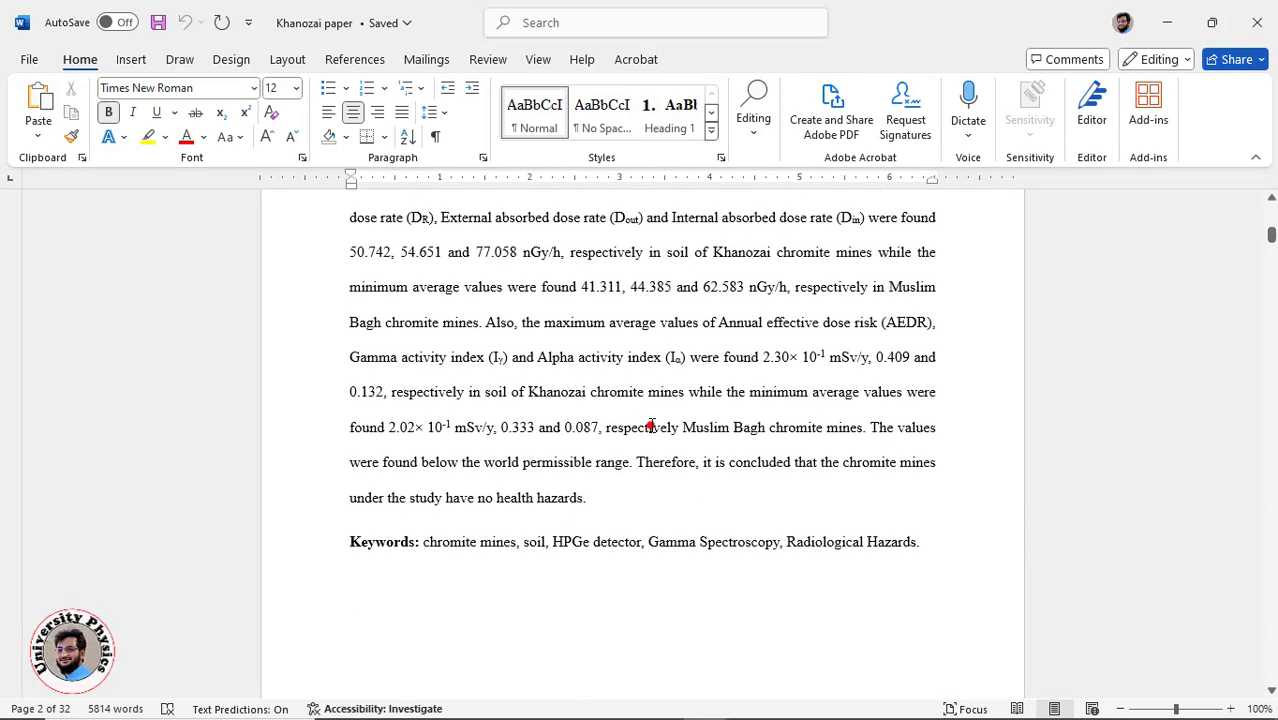
scroll(650, 426, down, 20)
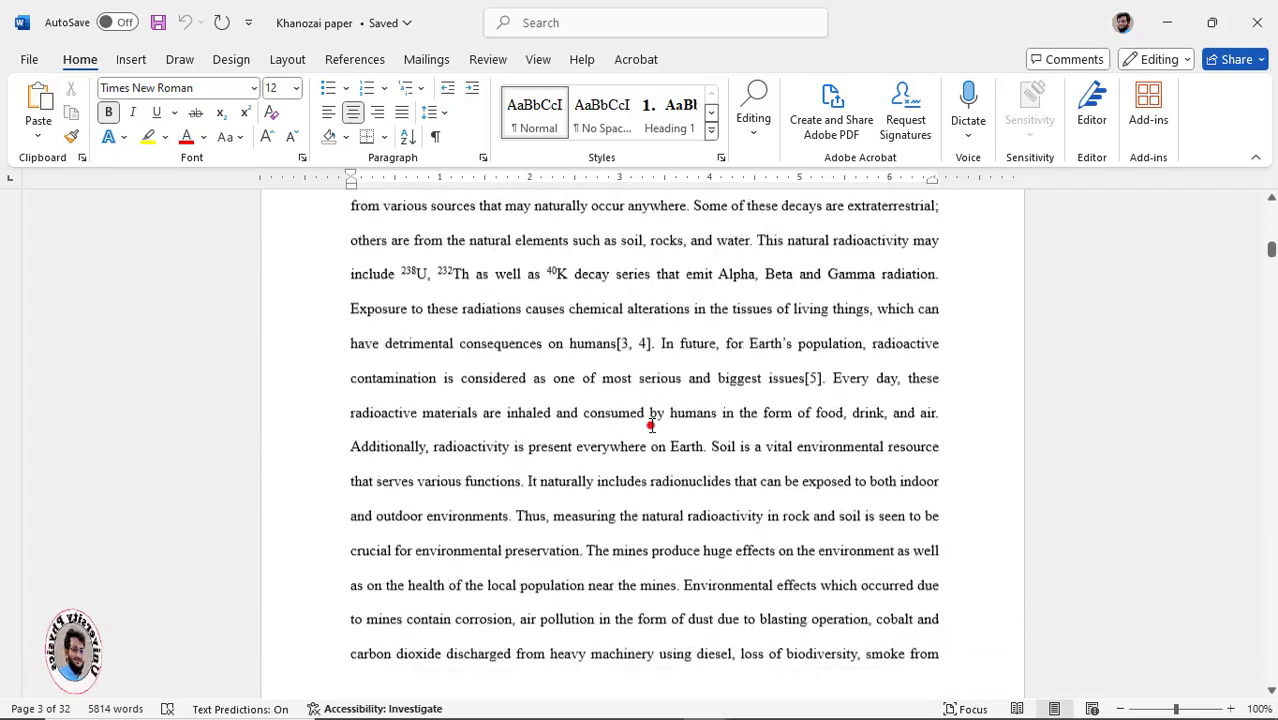
scroll(650, 426, down, 20)
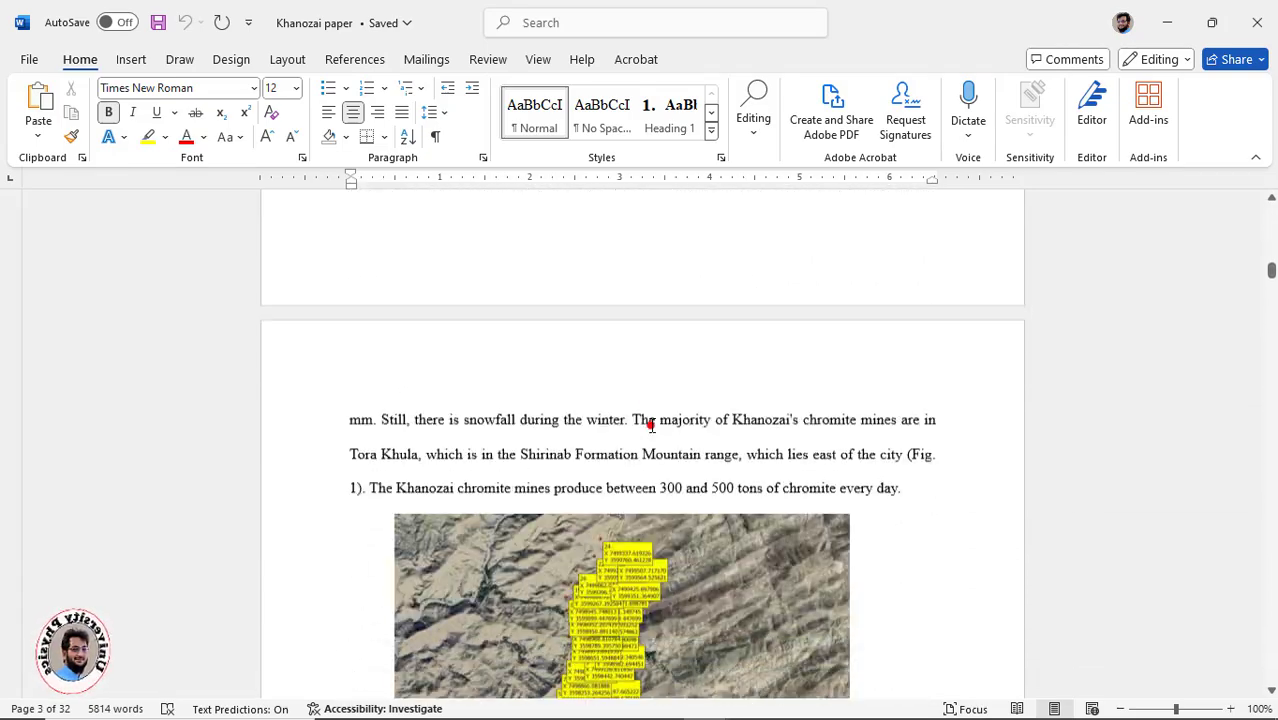
scroll(655, 406, up, 1)
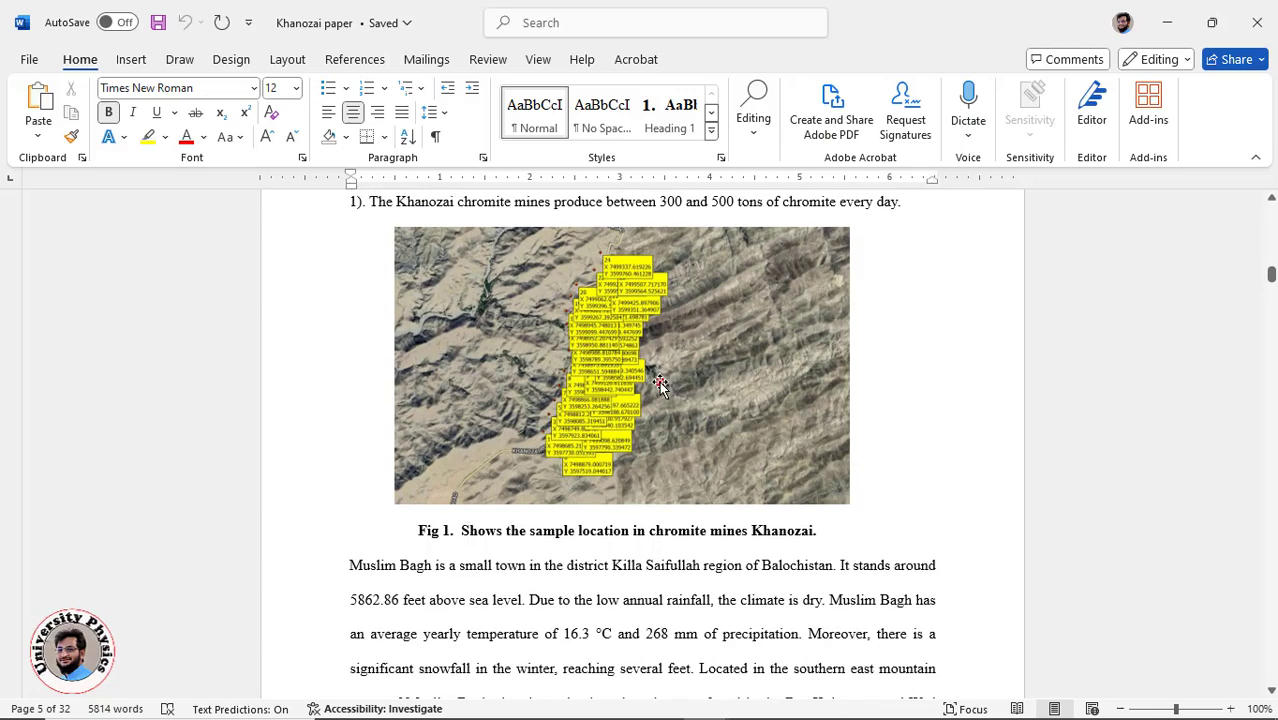
scroll(660, 386, down, 15)
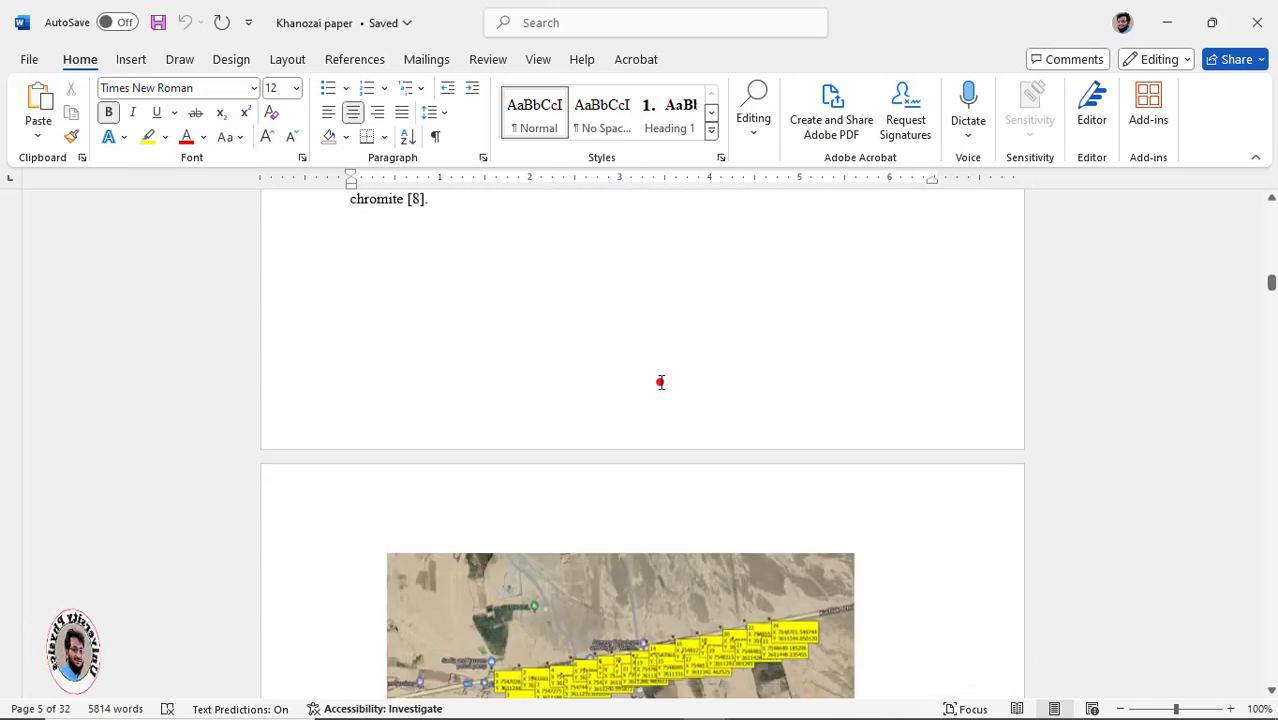
scroll(660, 386, down, 15)
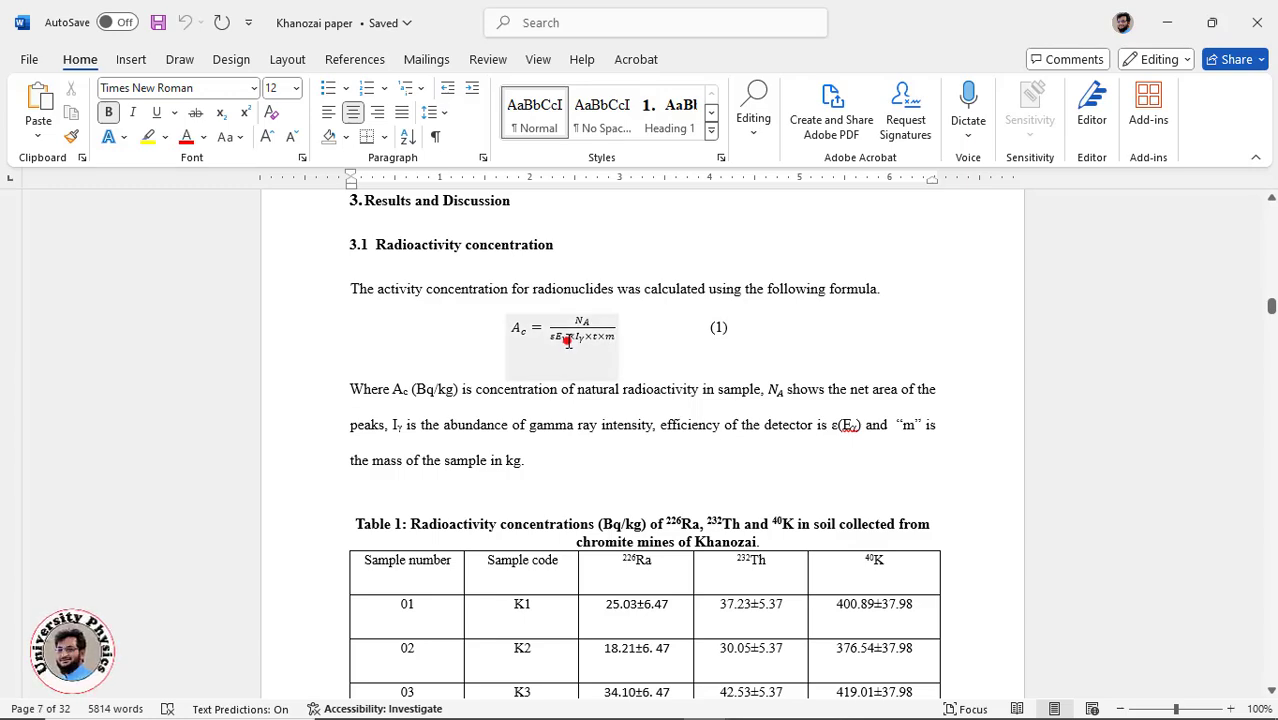
scroll(580, 360, down, 4)
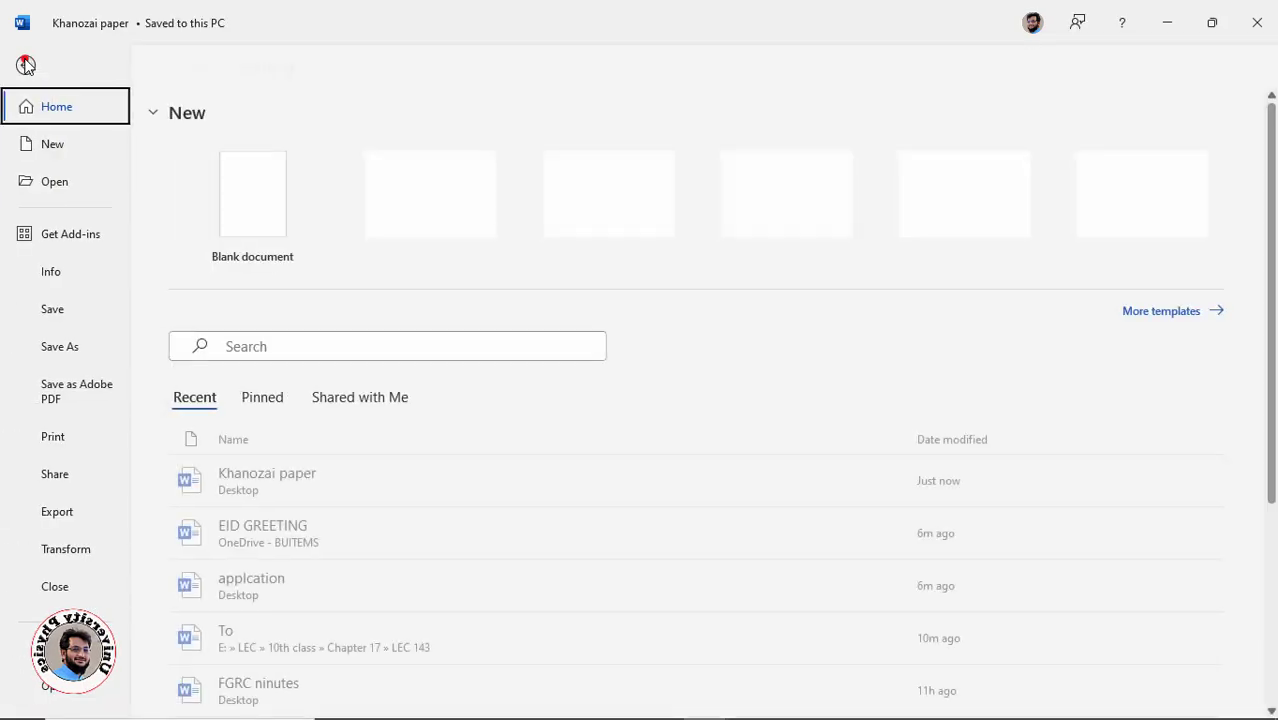
Create a new blank document and insert an empty equation in it
click(29, 60)
click(248, 205)
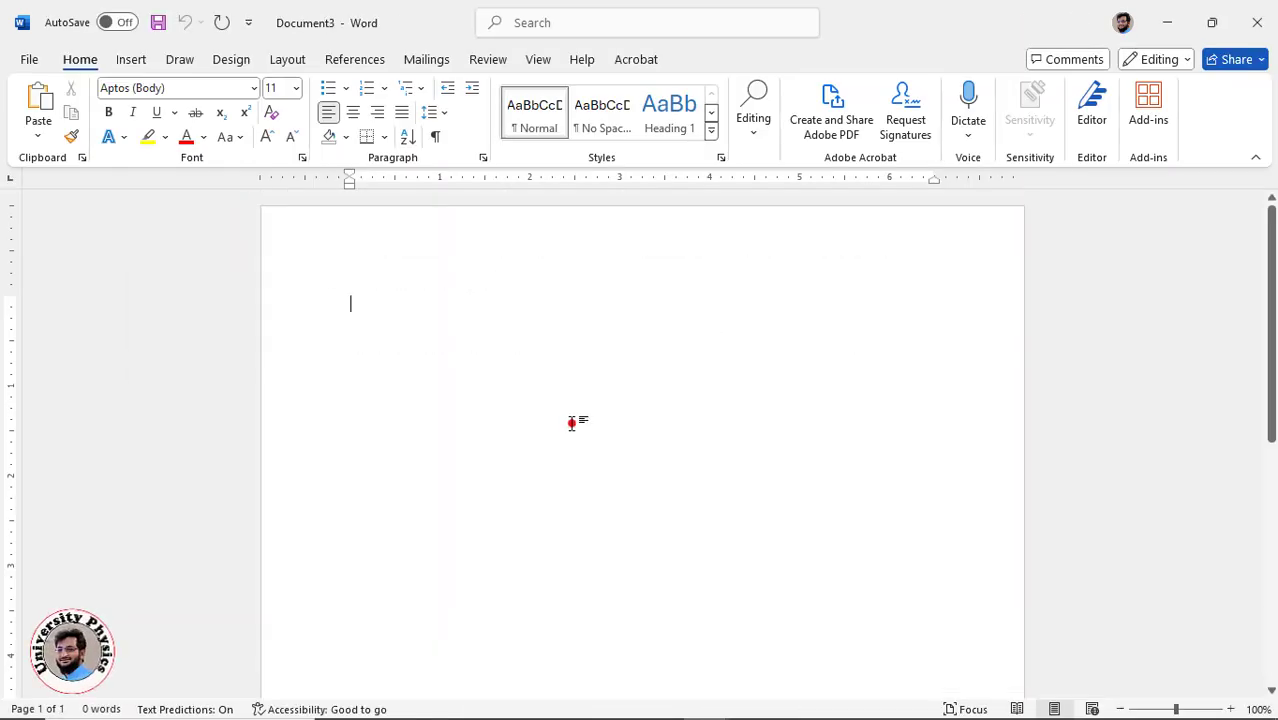
click(131, 60)
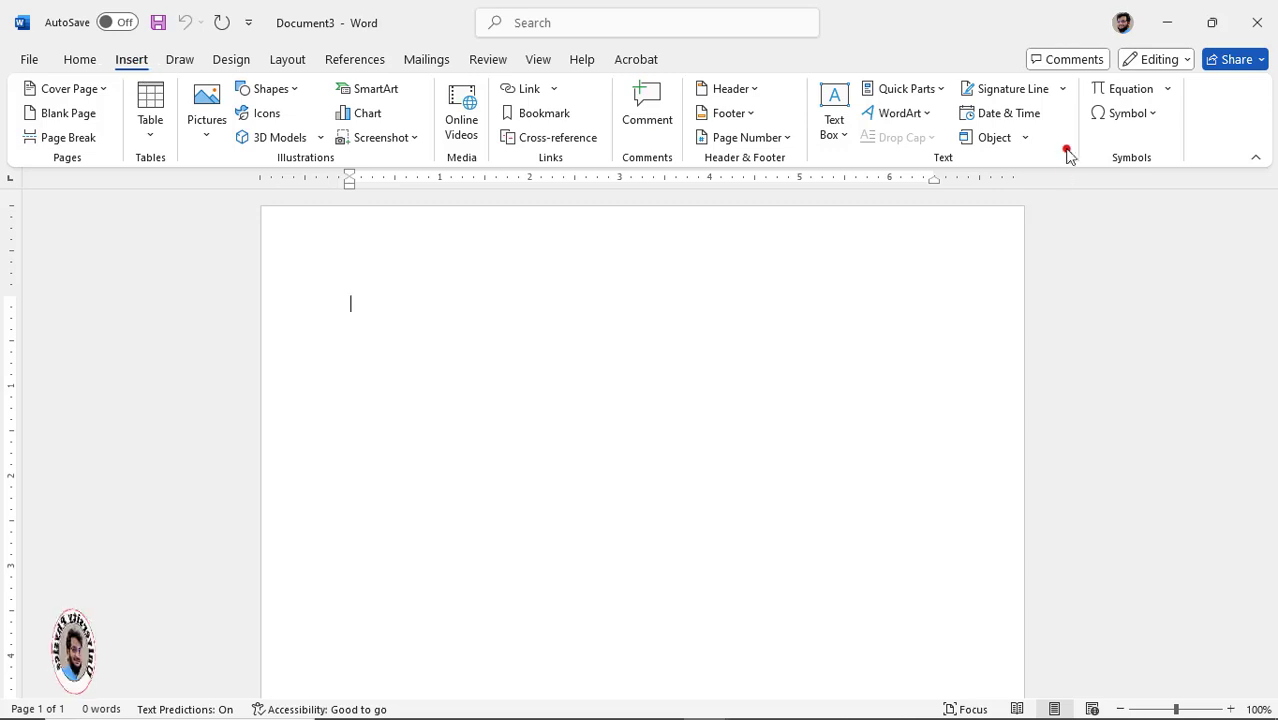
click(1133, 90)
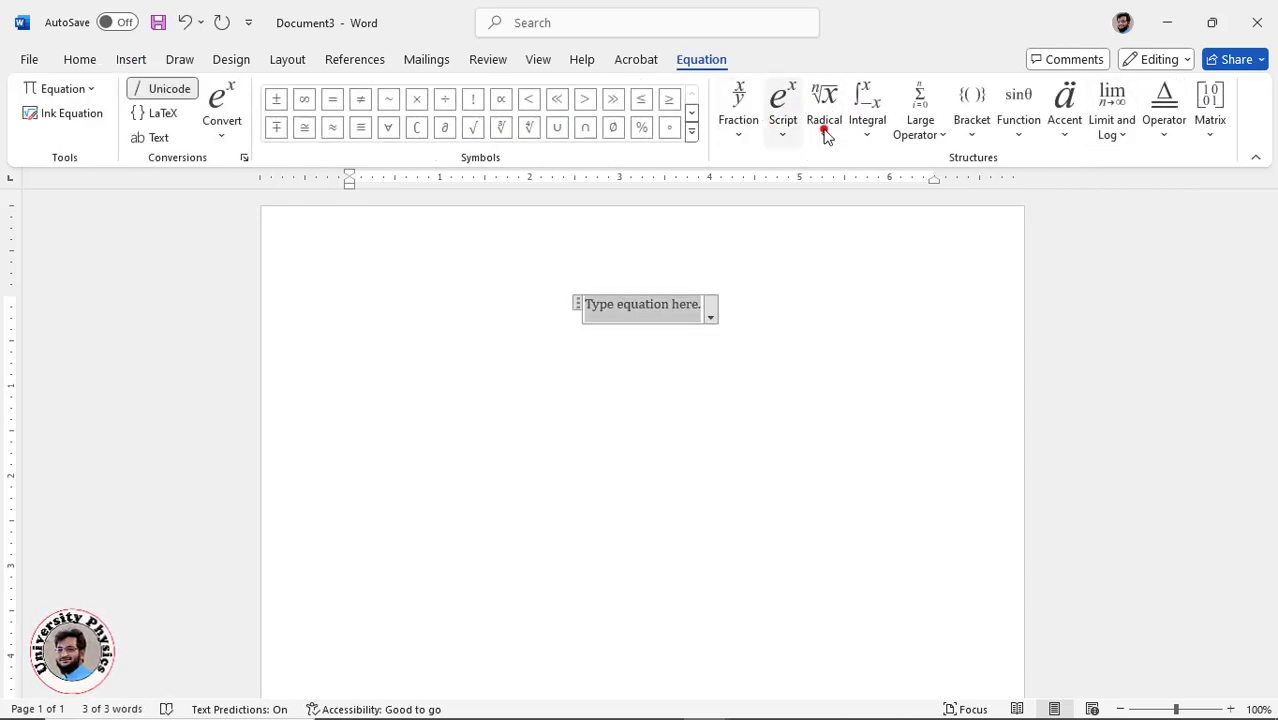
Write the equation 10/2 = 5 using a stacked fraction with 10 as numerator and 2 as denominator
click(743, 138)
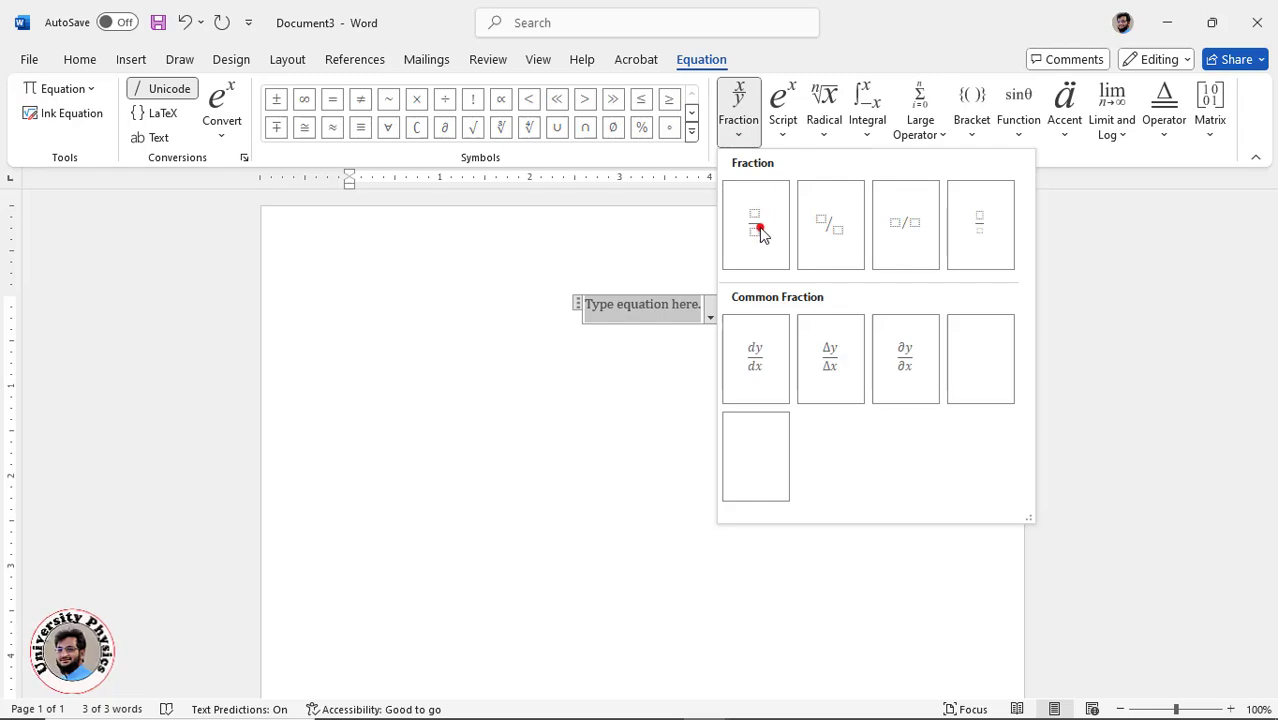
click(756, 226)
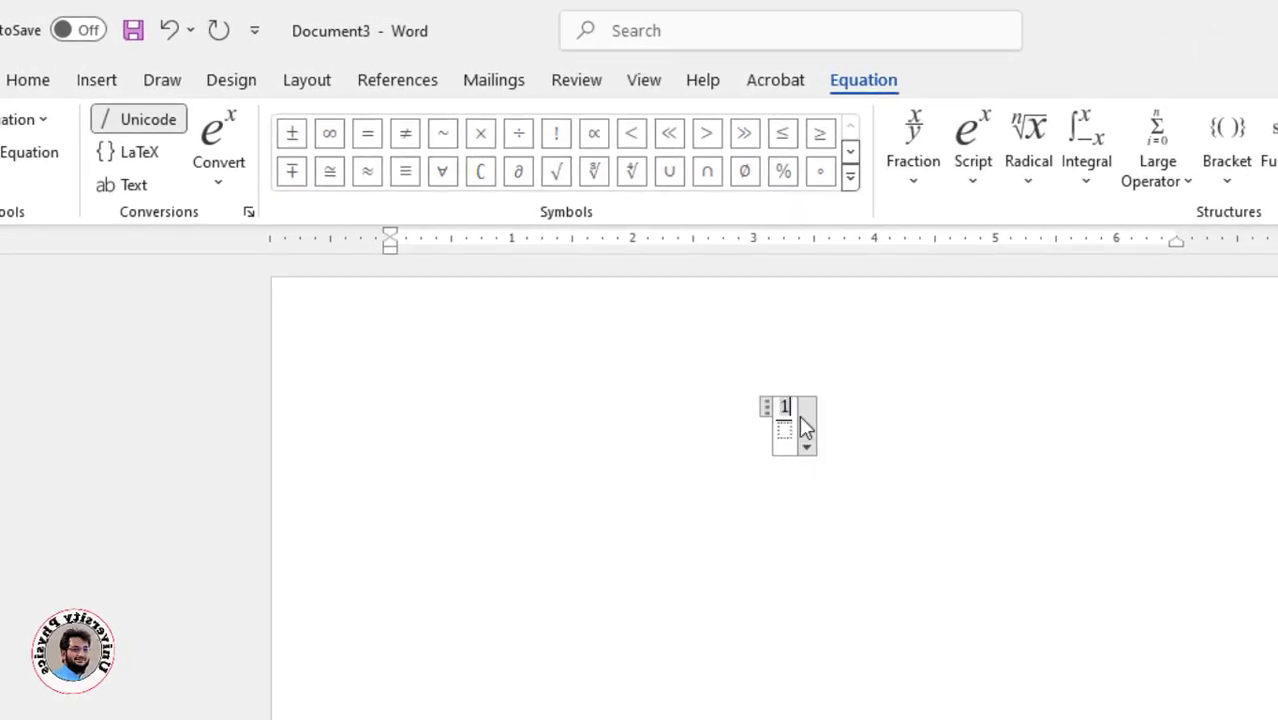
text(10)
key(Down)
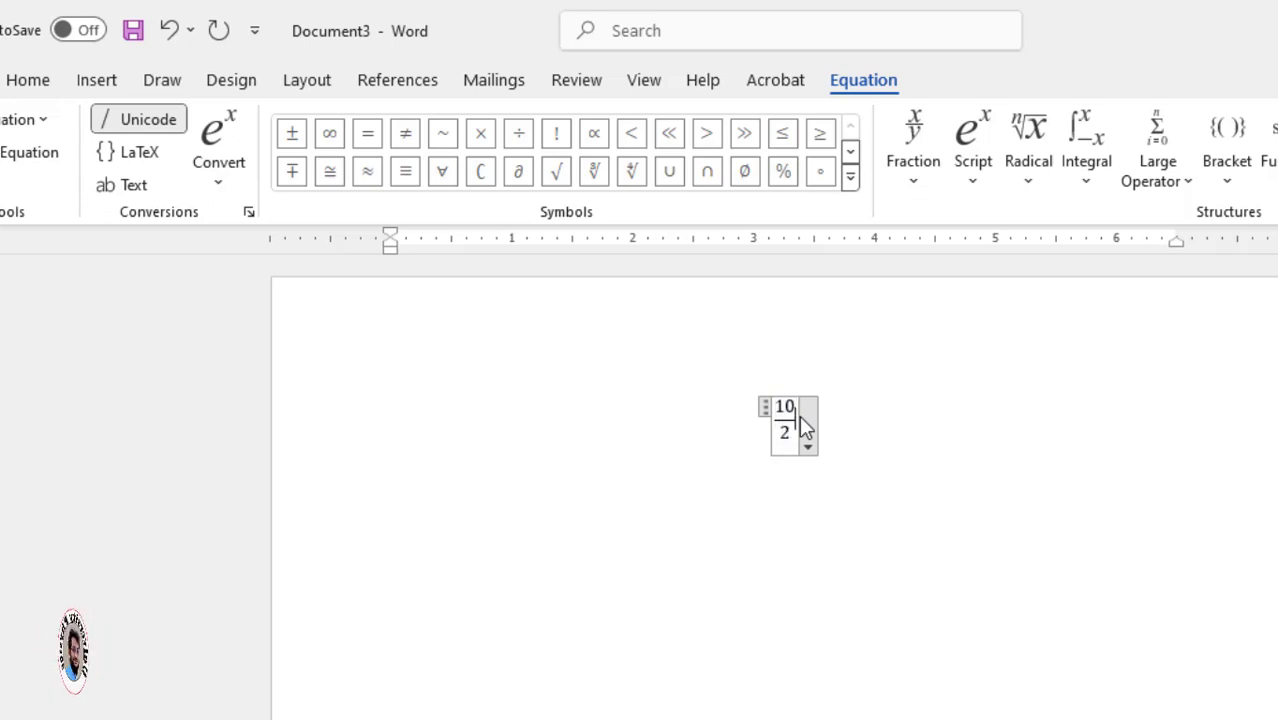
text(=)
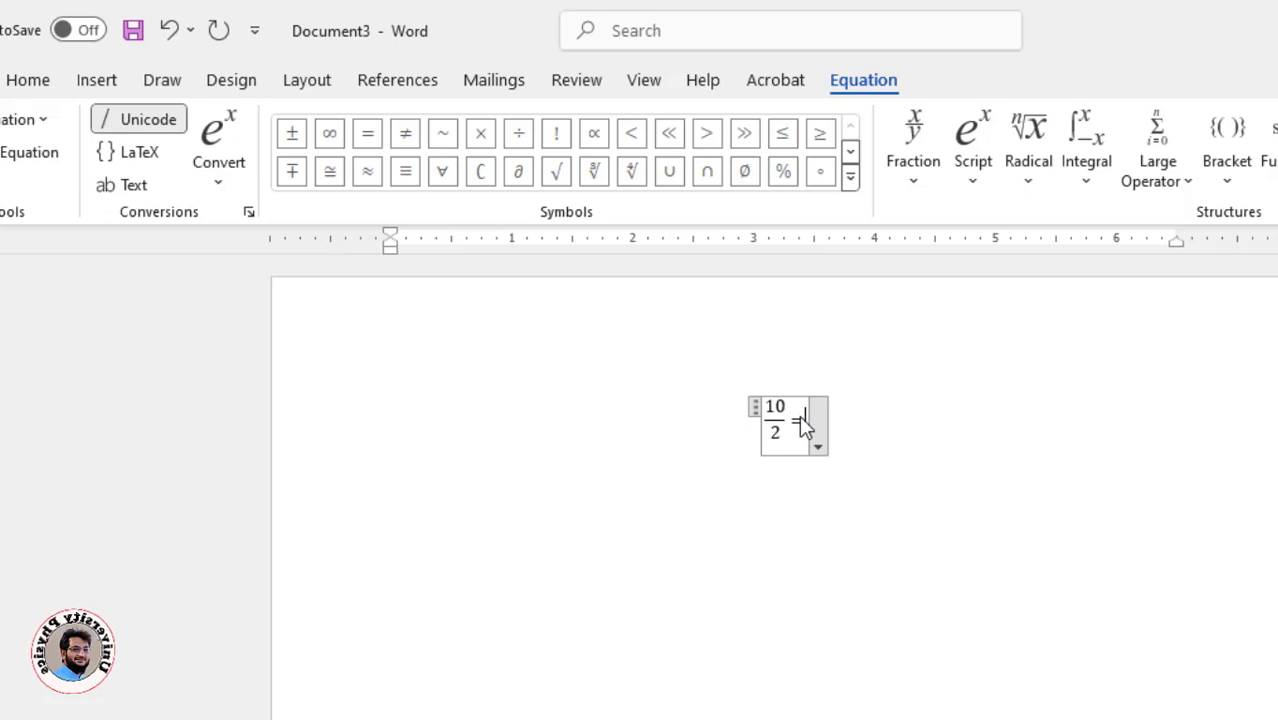
text(5)
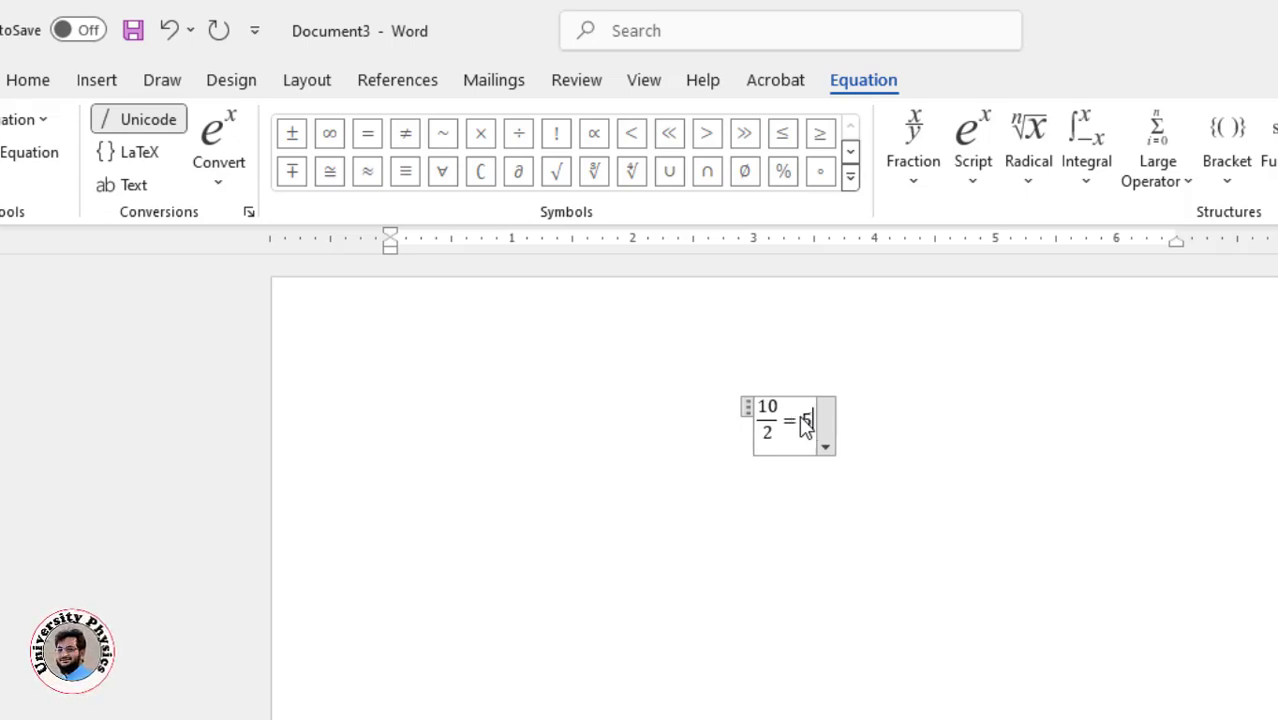
Add 2 with superscript 2 after the 5 in the equation and separate the two with spaces
click(971, 168)
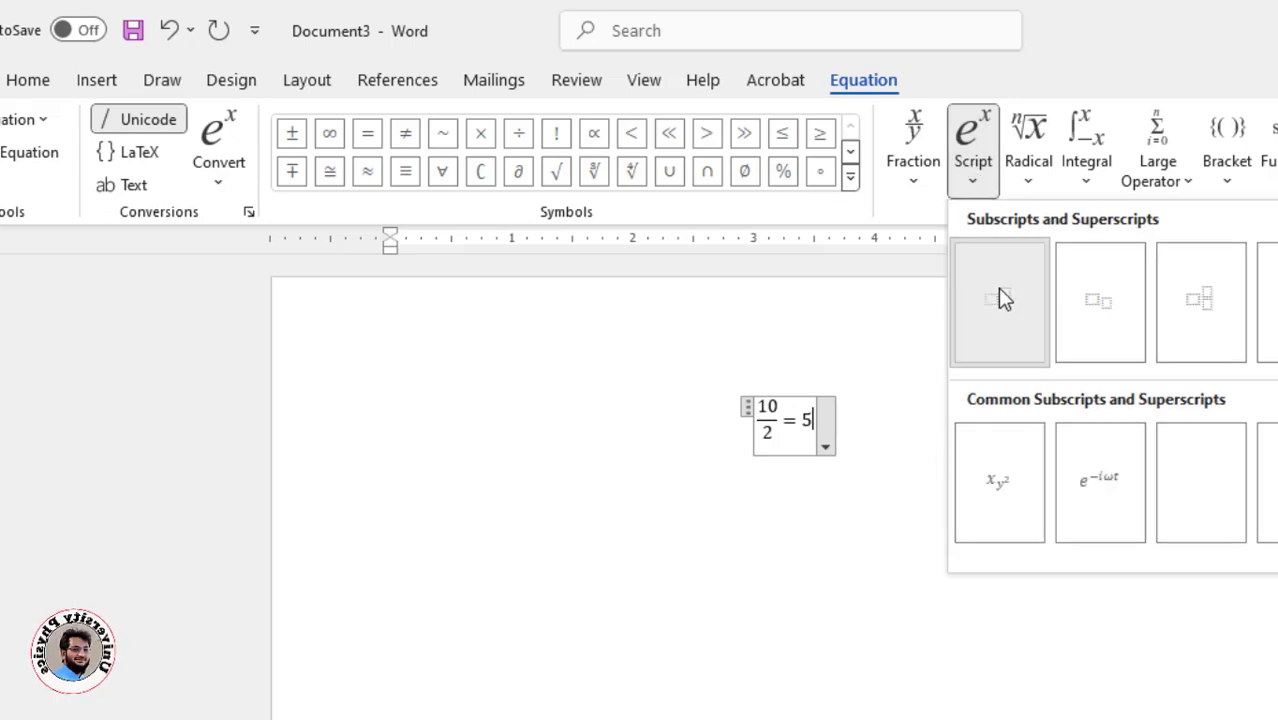
click(1002, 298)
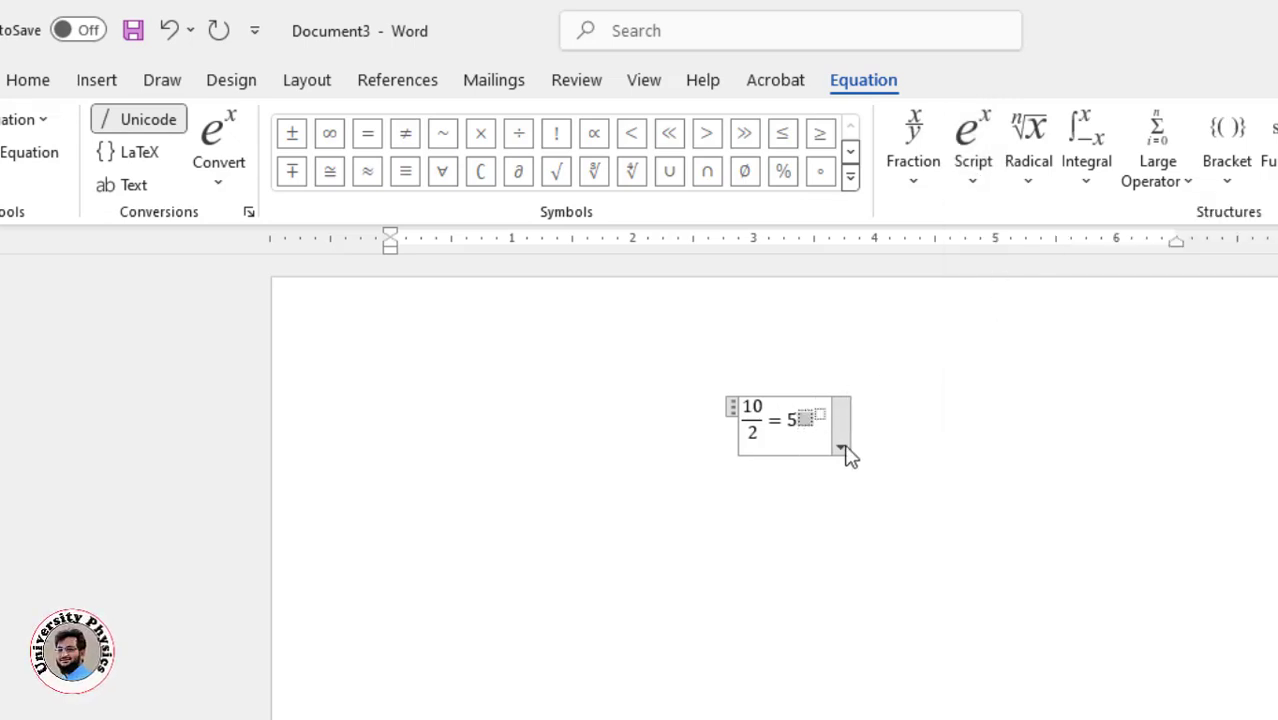
text(2)
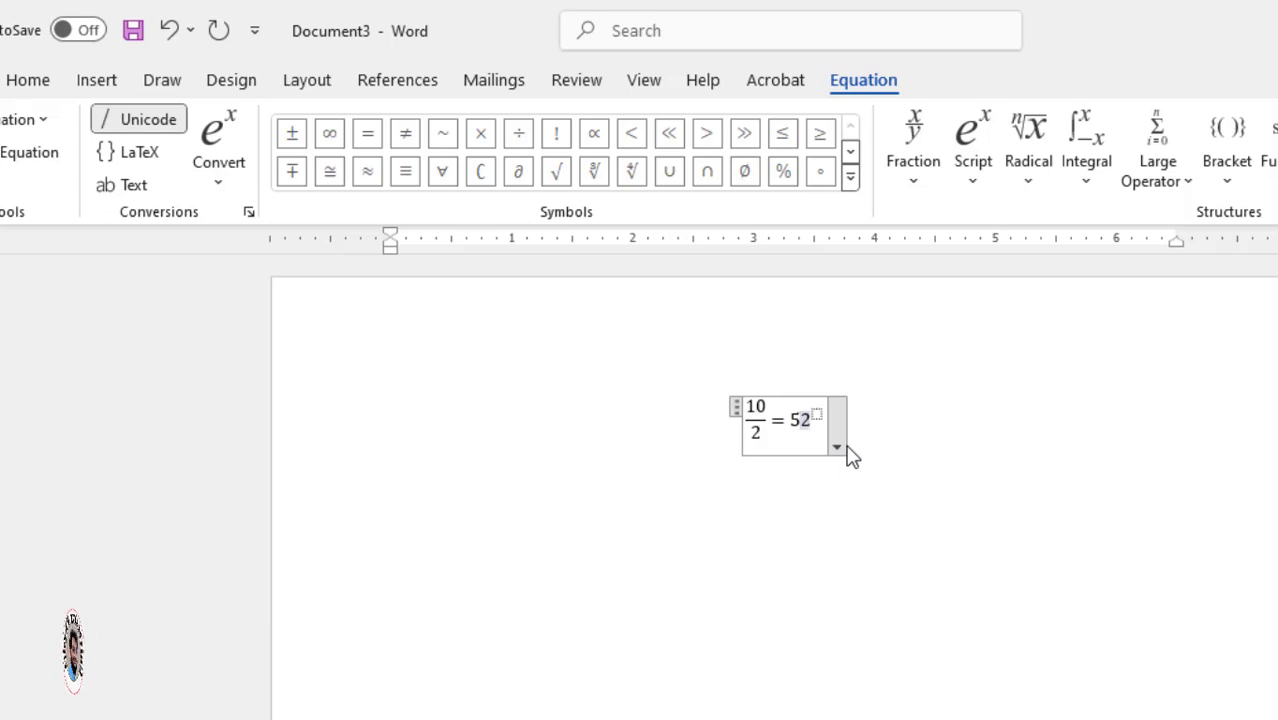
text(2)
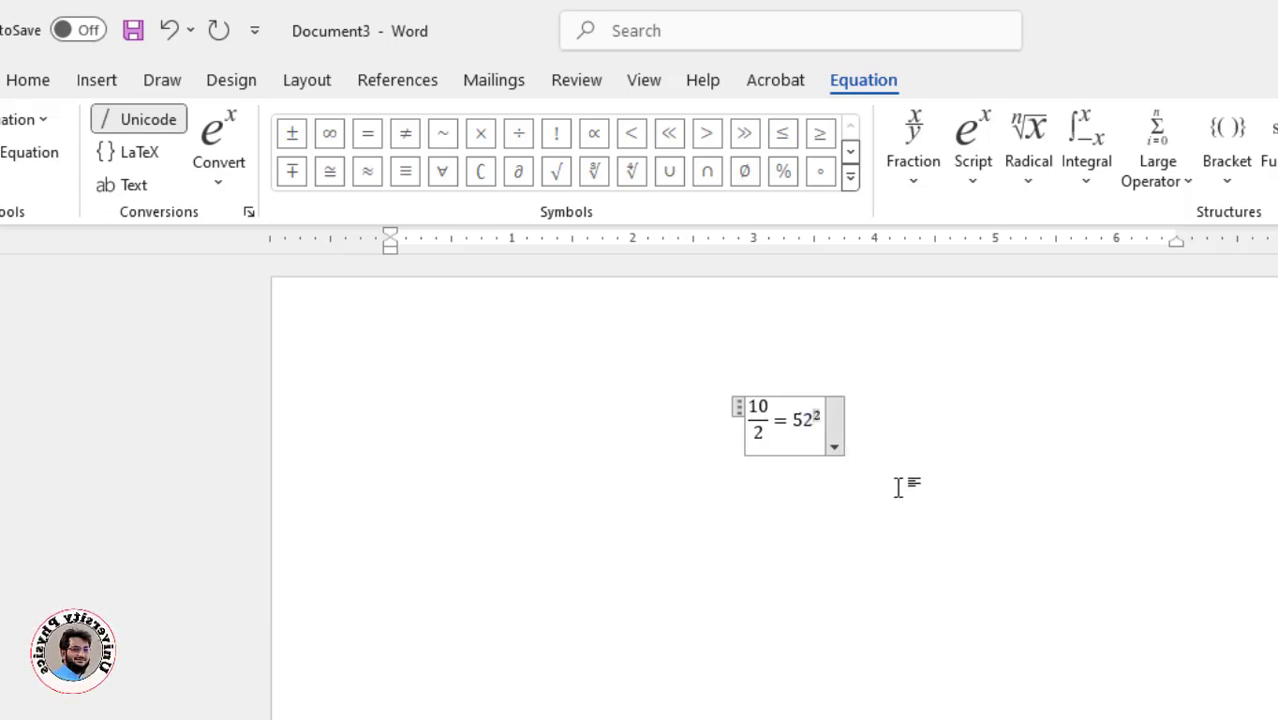
click(805, 421)
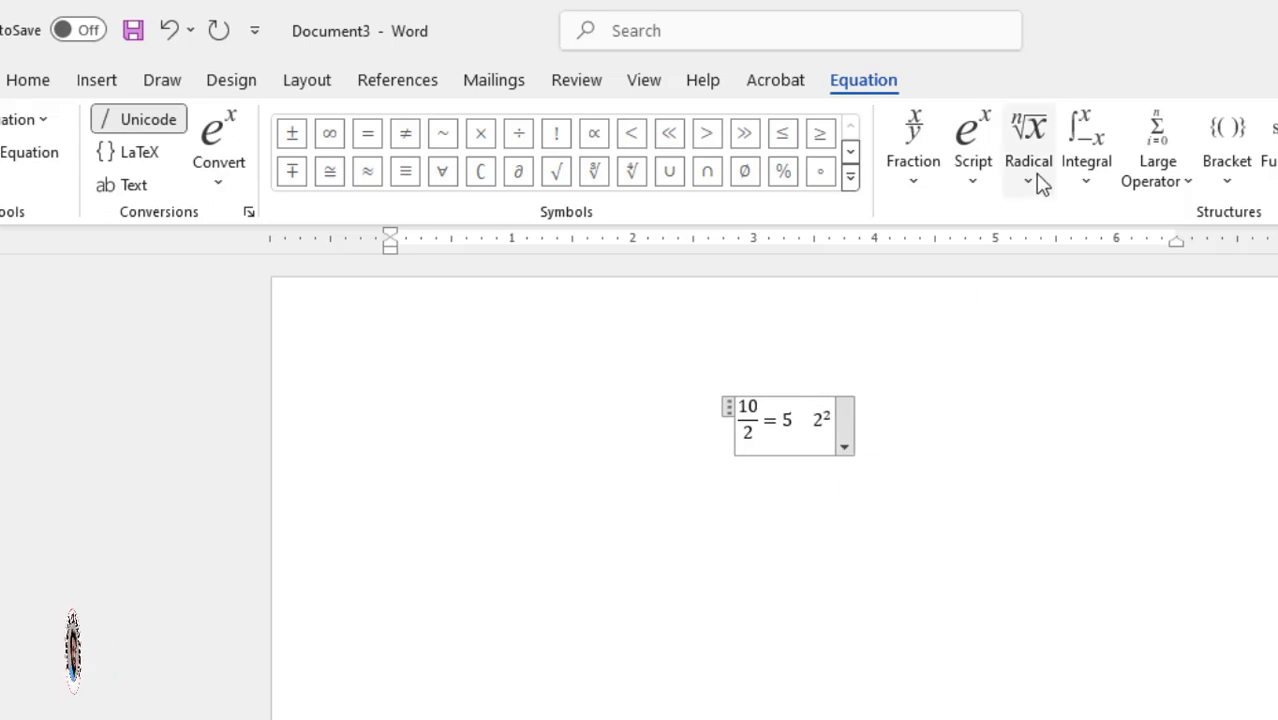
Insert a square root in front of the 10/2 fraction and fill its placeholder with the text "fjfjfjfh"
click(703, 518)
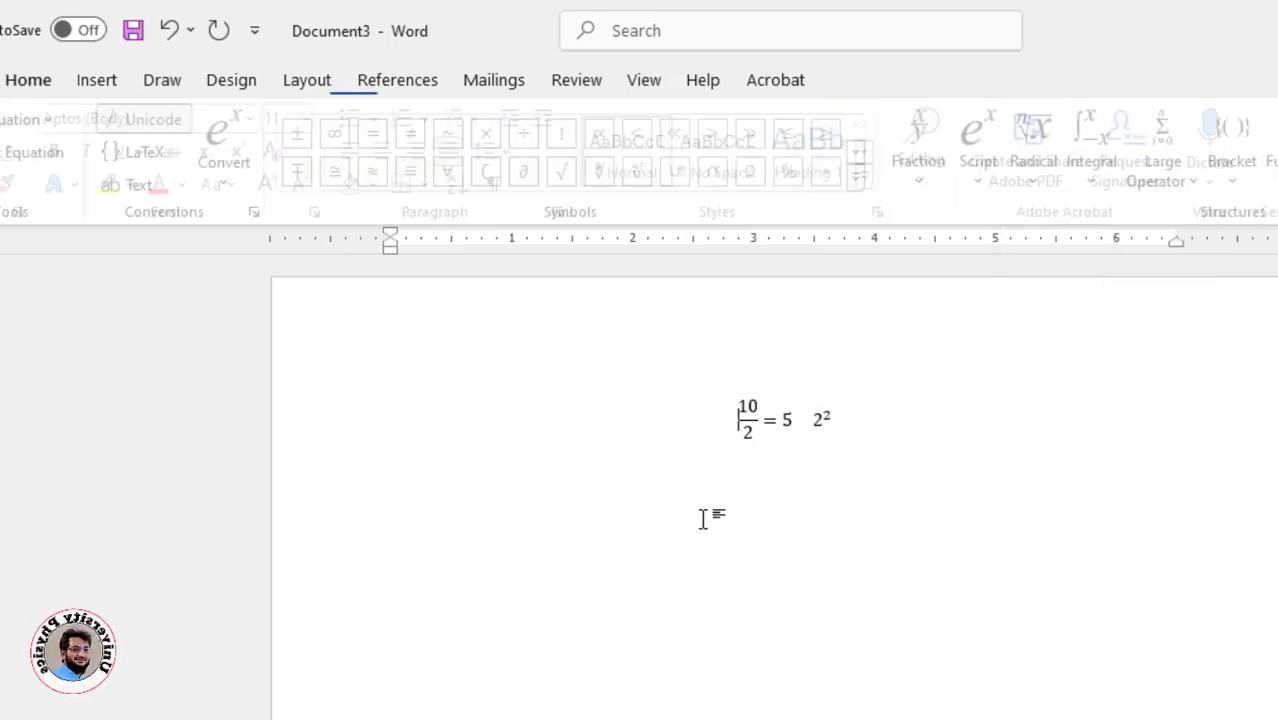
click(96, 84)
click(743, 421)
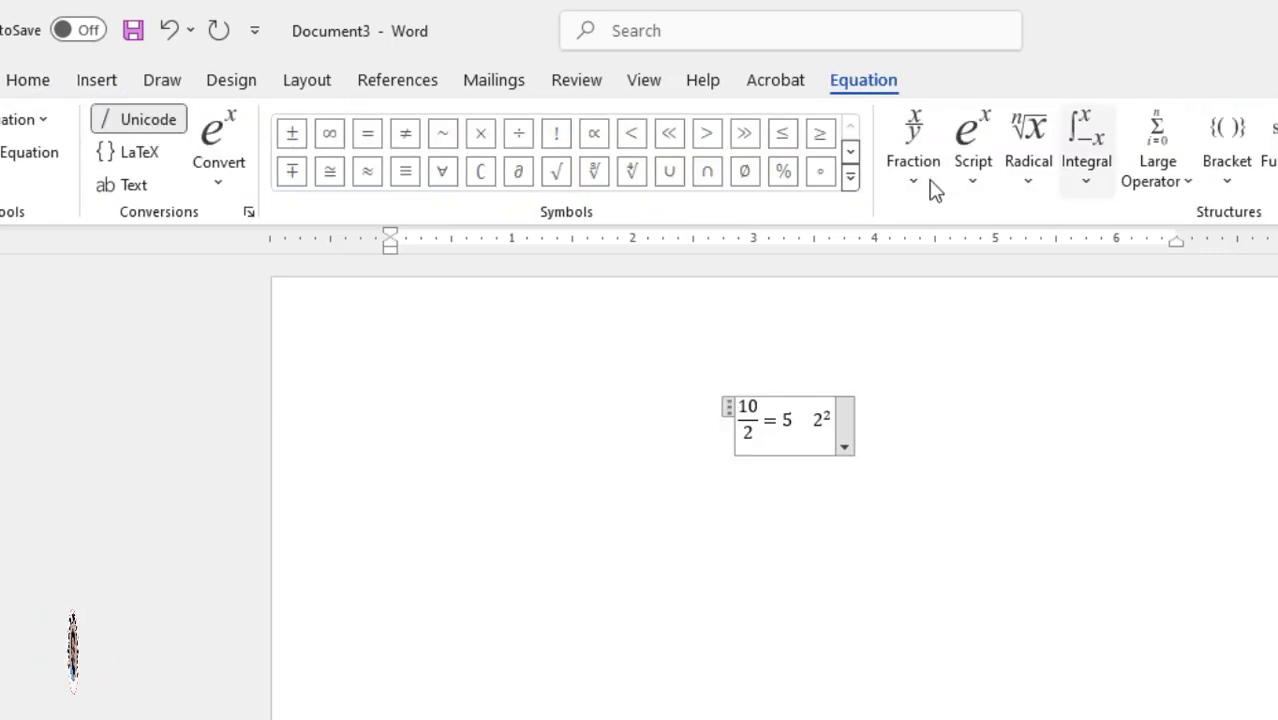
click(1030, 178)
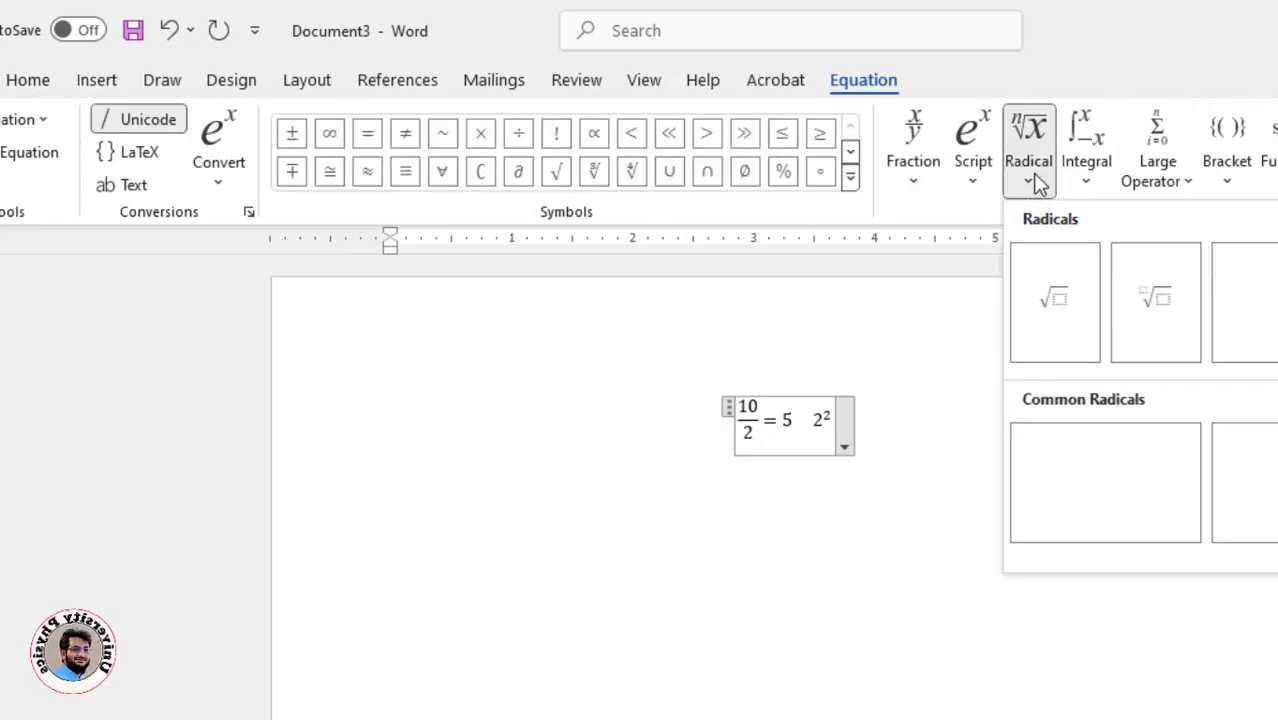
click(1052, 290)
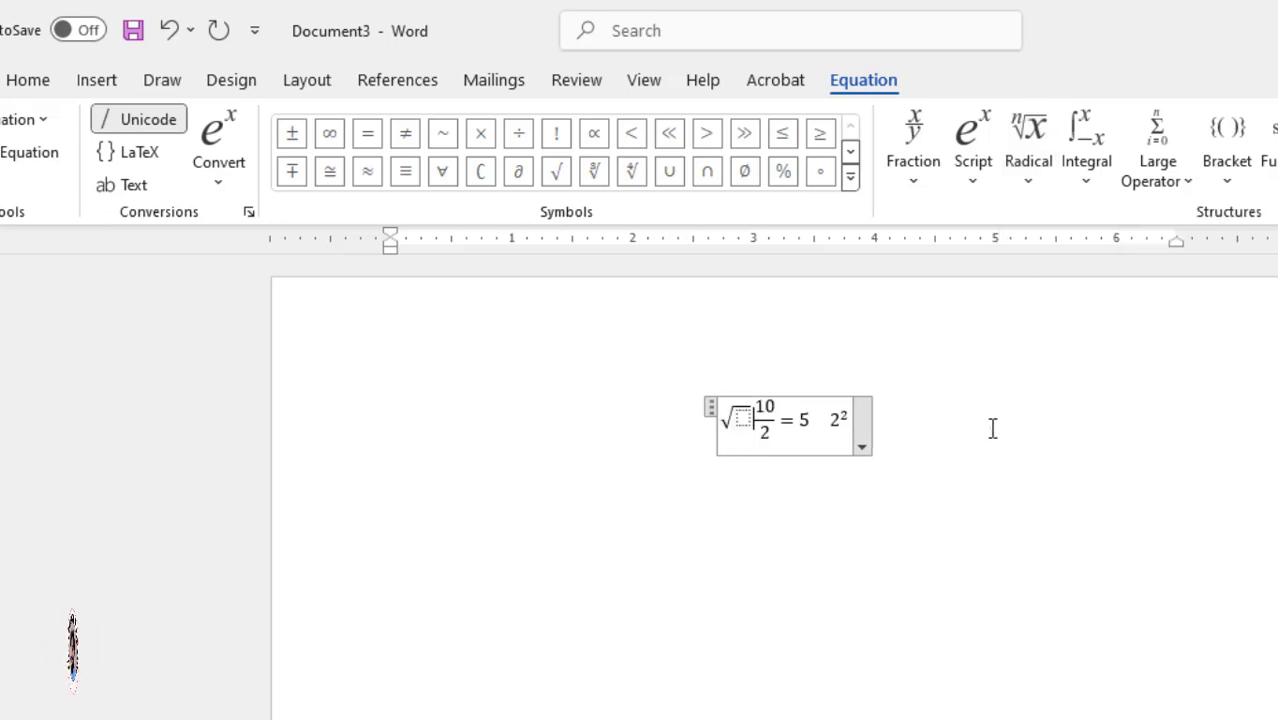
click(744, 418)
text(fjfjfjfh)
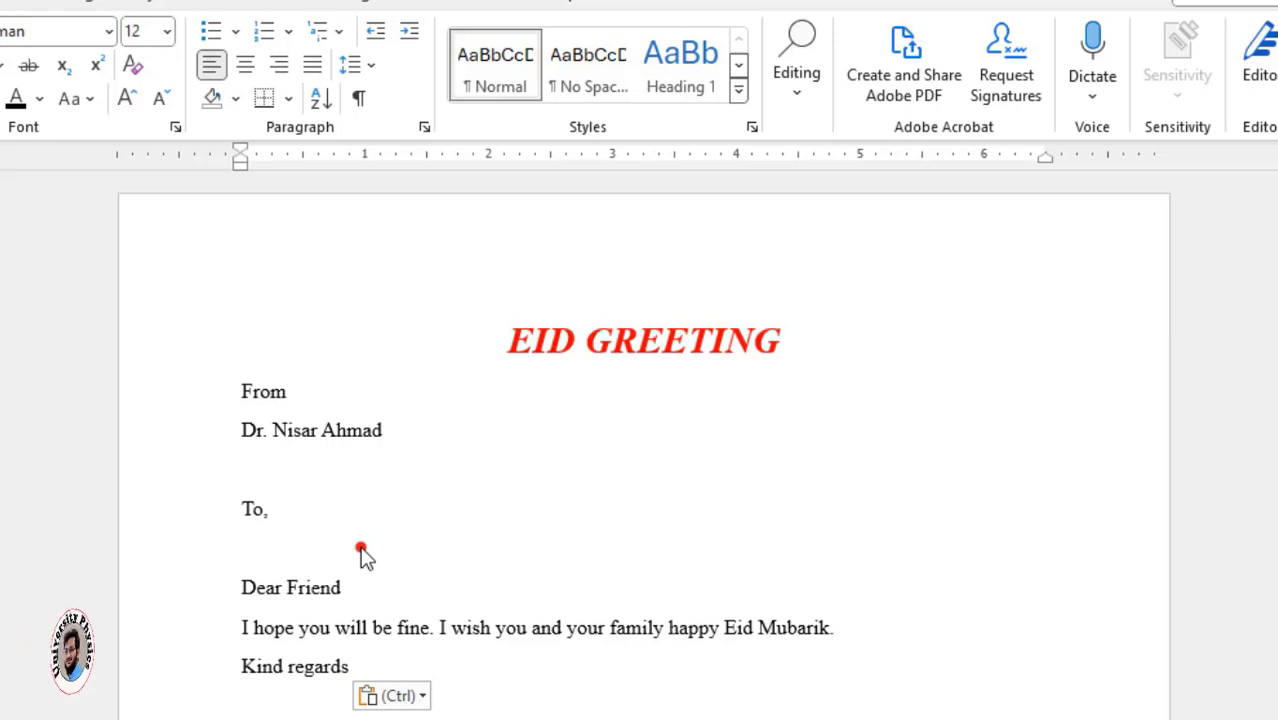
Start the Step-by-Step Mail Merge Wizard with the cursor on the empty line below "To,"
click(250, 539)
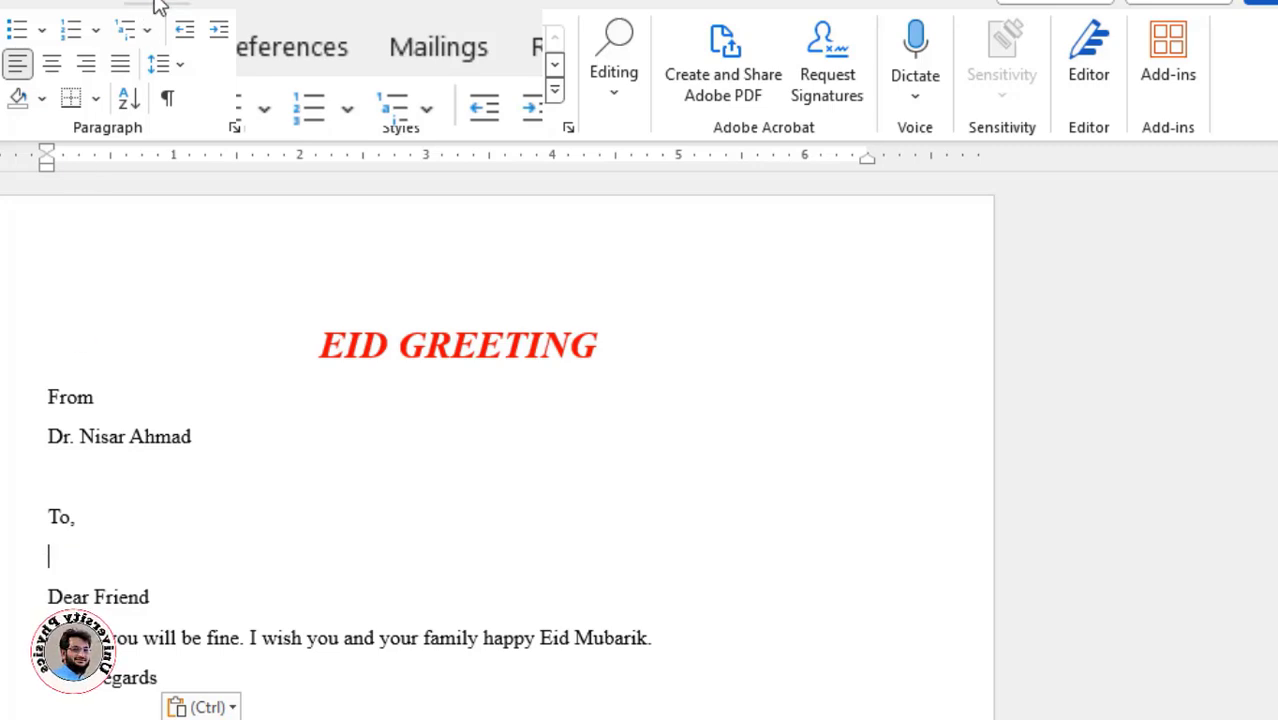
click(424, 47)
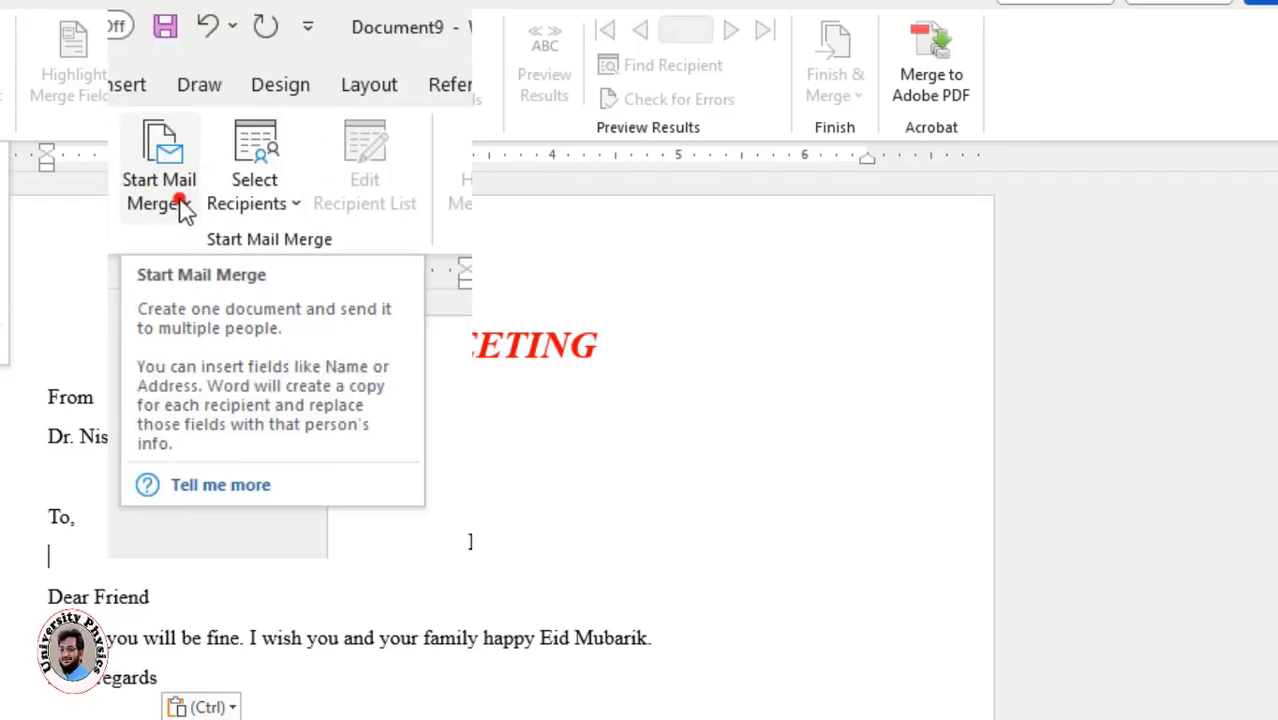
click(183, 205)
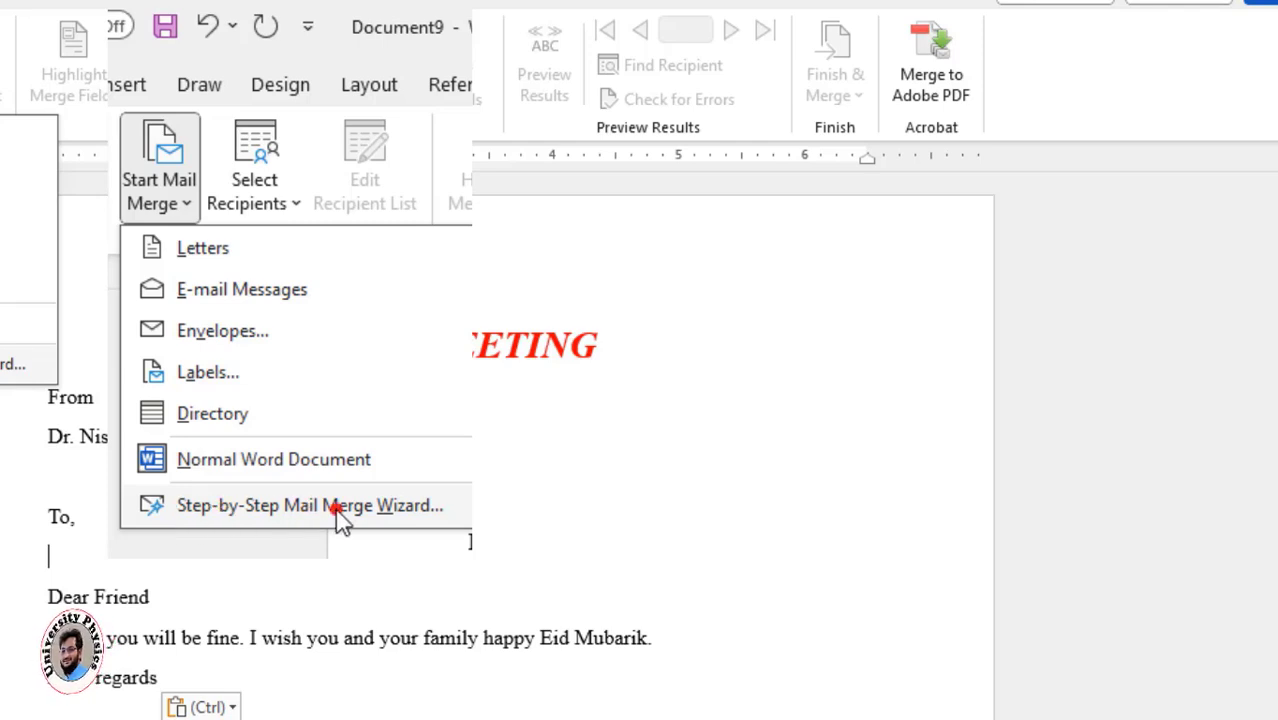
click(410, 506)
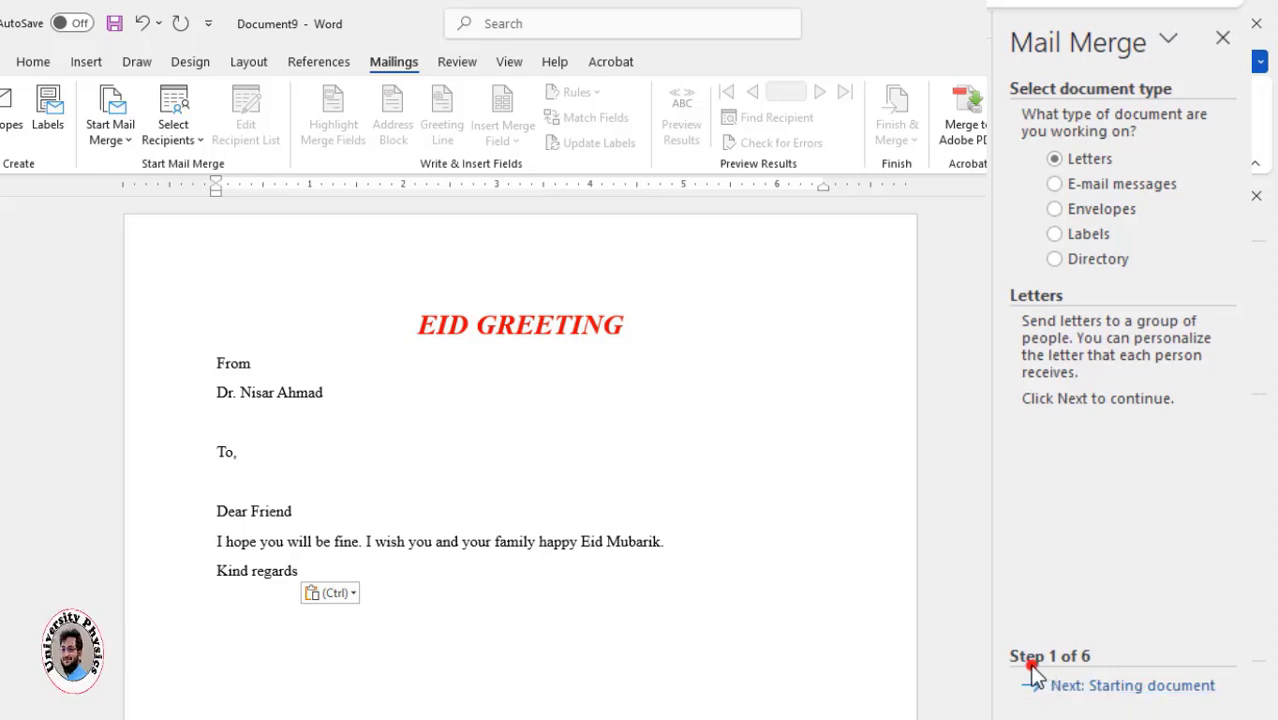
Set up the mail merge as letters based on the current document and proceed to recipient selection
click(1100, 688)
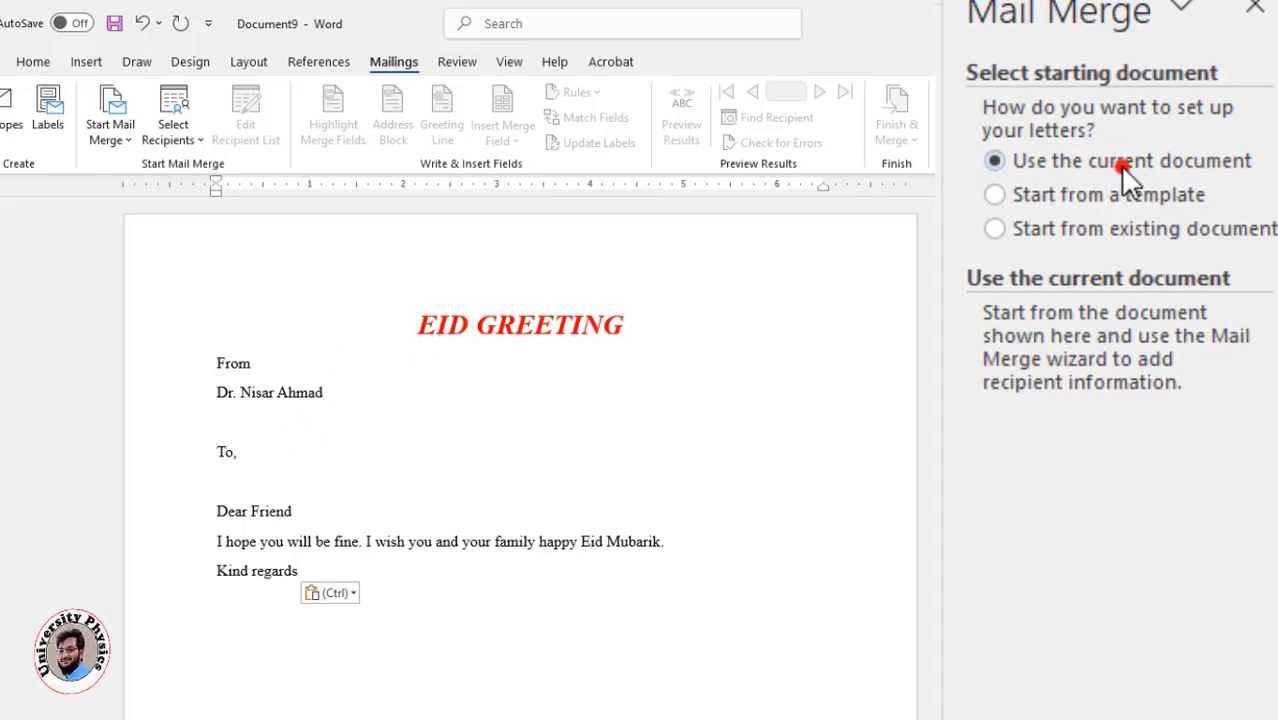
click(442, 467)
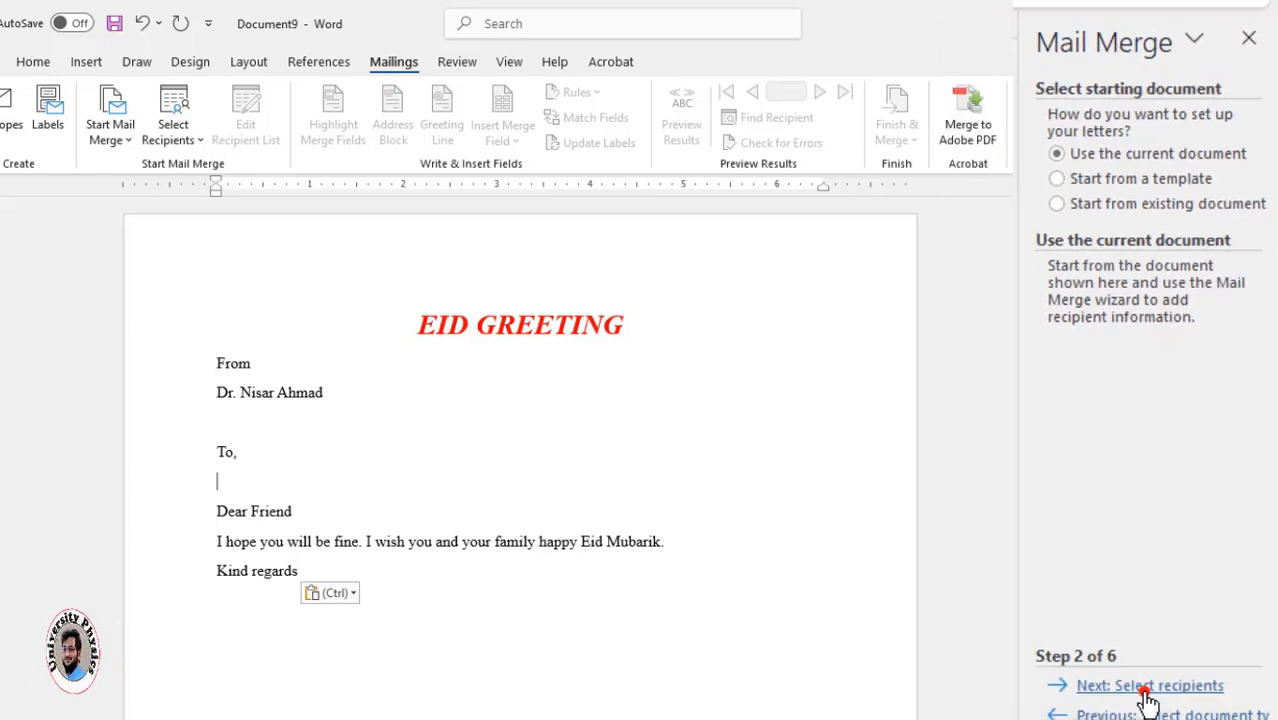
click(1148, 690)
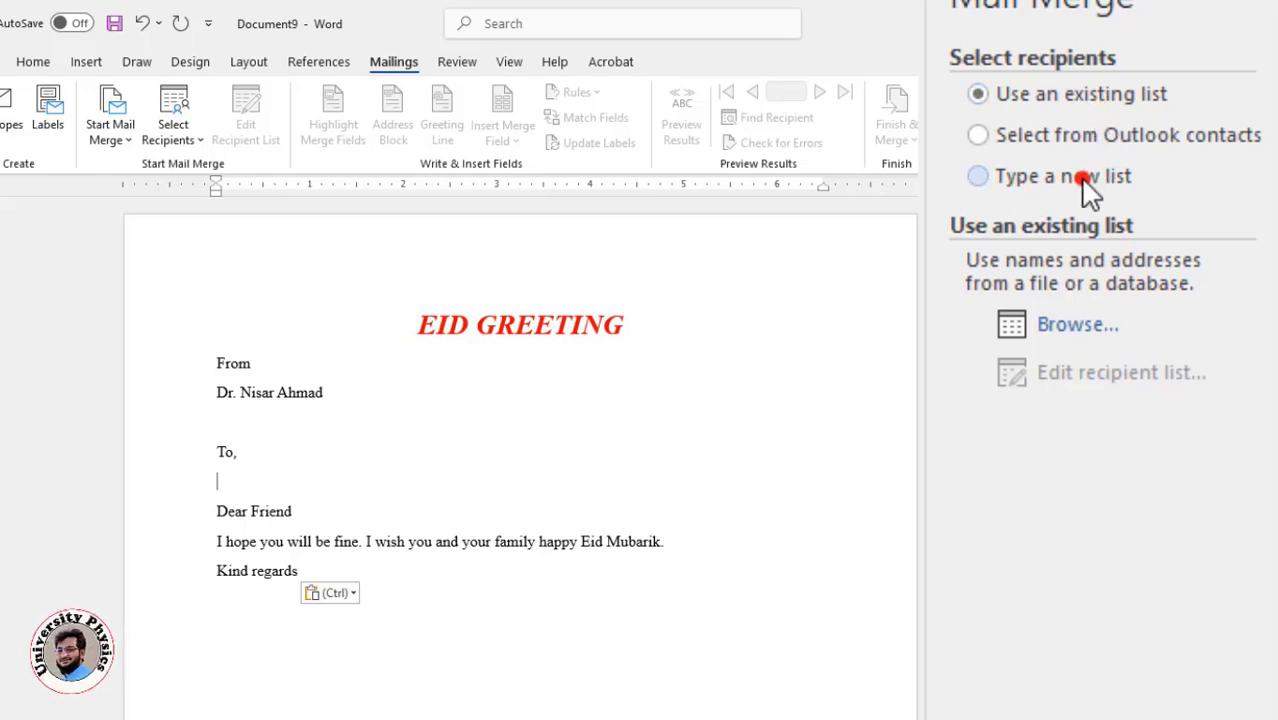
Start creating a new typed recipient list and look through its address columns
click(977, 176)
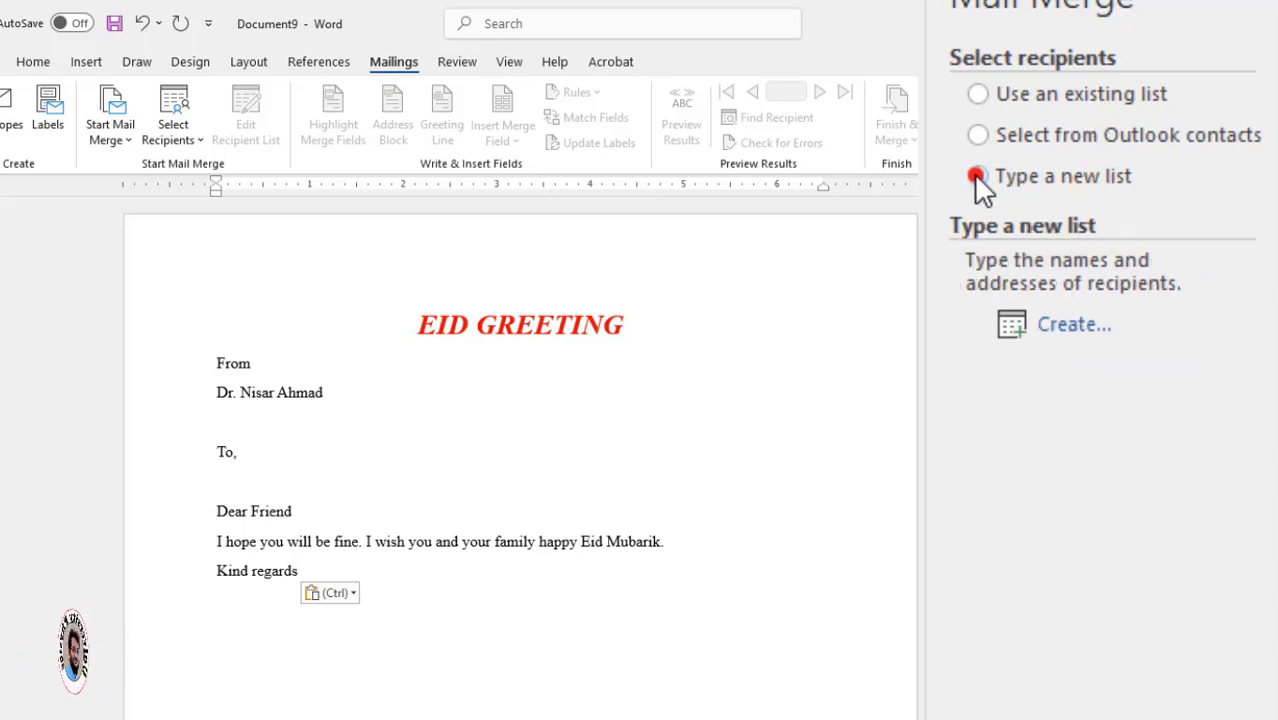
click(1080, 330)
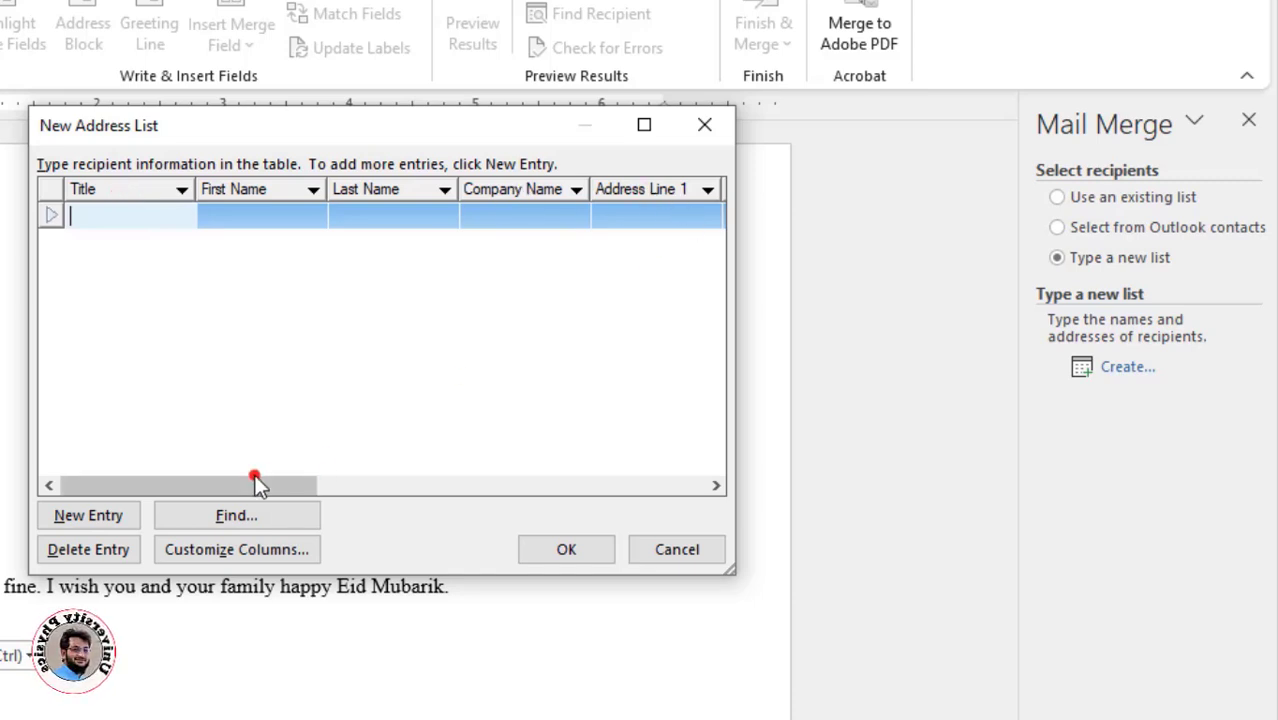
drag(254, 481, 478, 478)
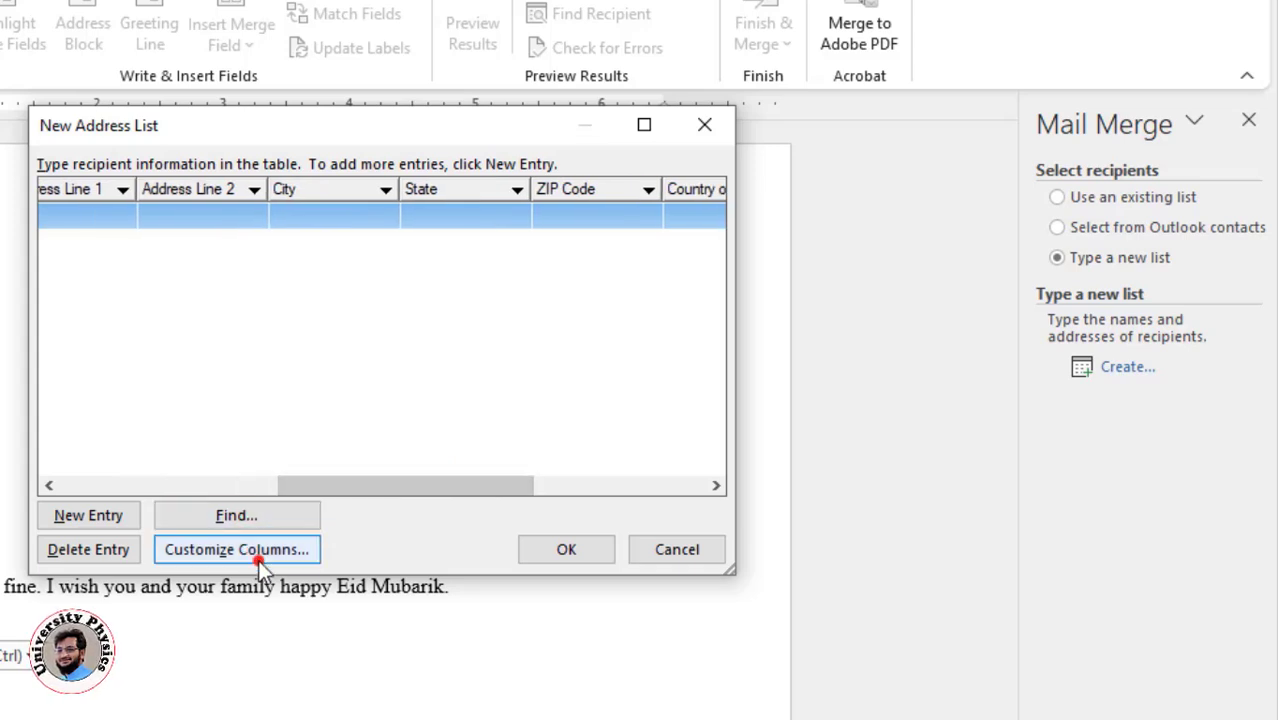
Delete the Title and Company Name fields from the new address list's columns
click(262, 552)
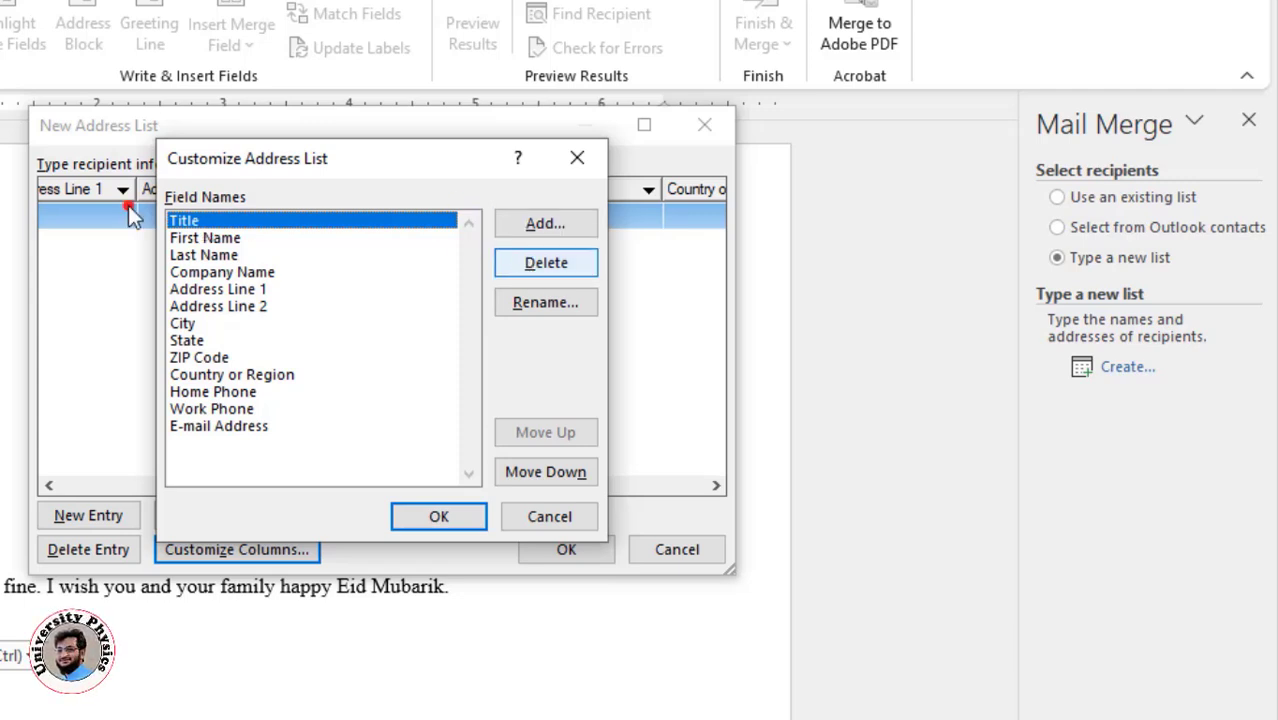
click(527, 267)
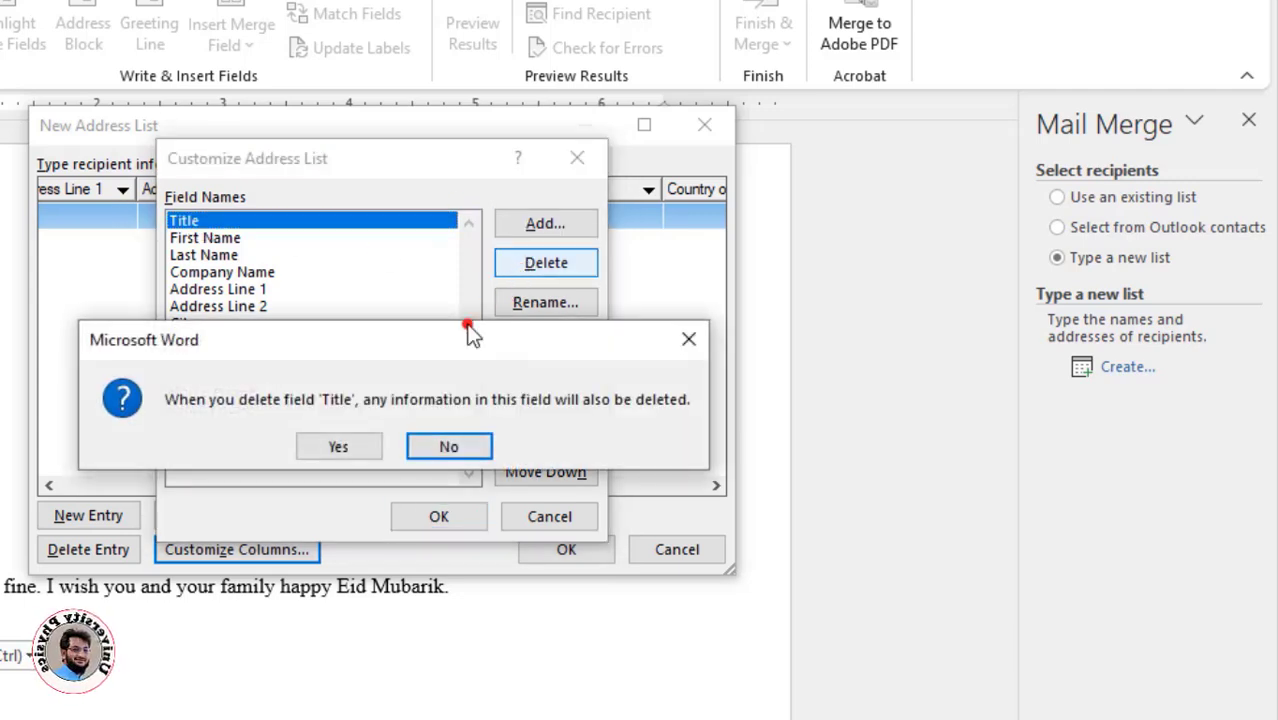
click(340, 446)
click(210, 255)
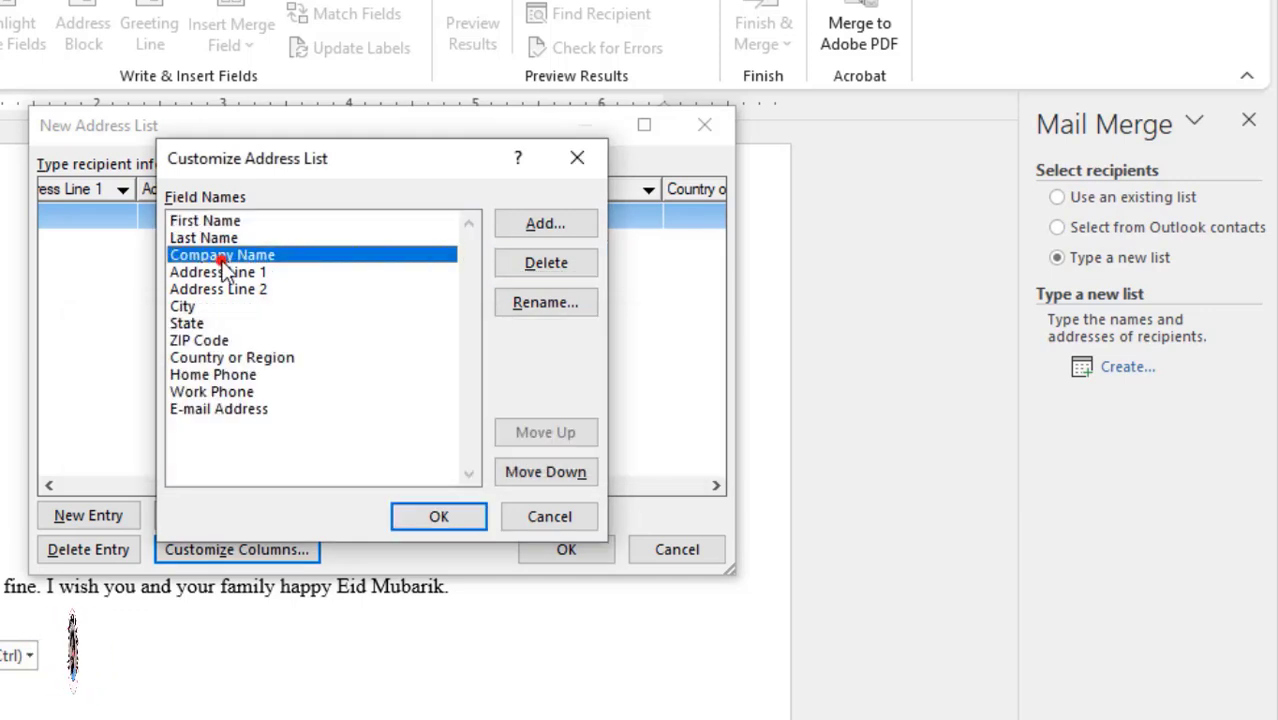
click(515, 262)
click(345, 446)
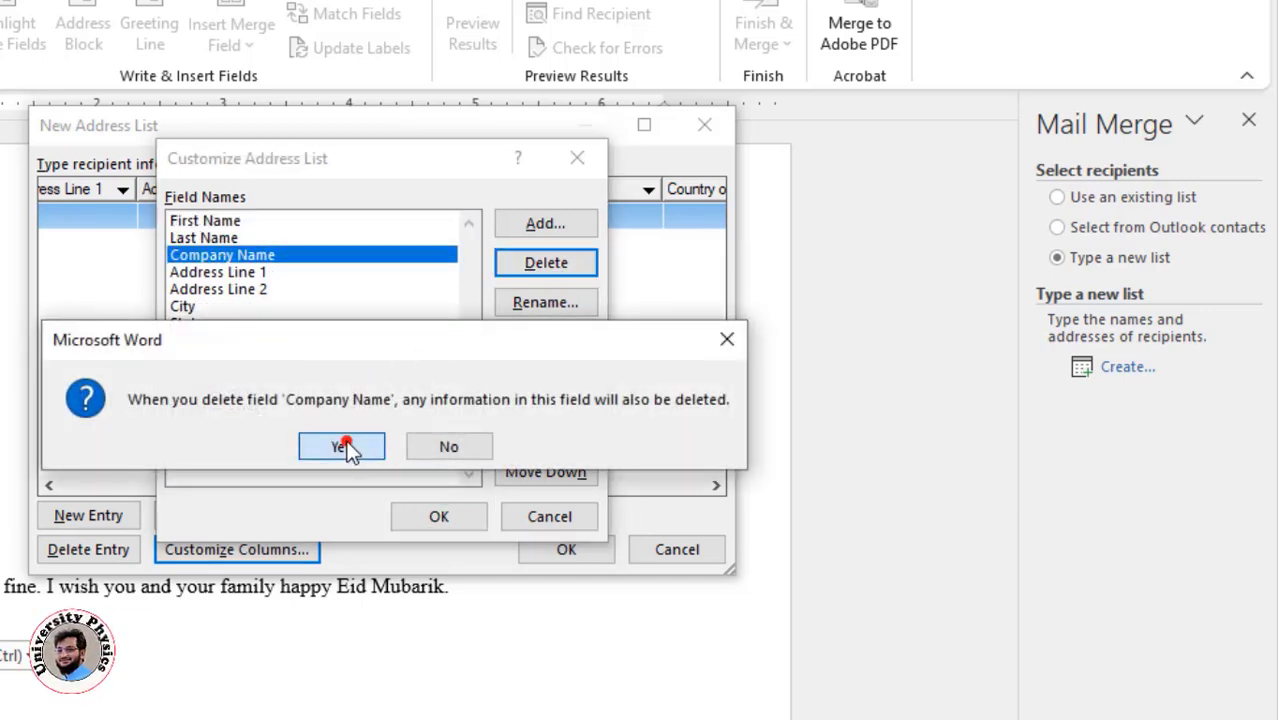
Add a custom field named "Moble" after Last Name and apply the column changes
click(540, 225)
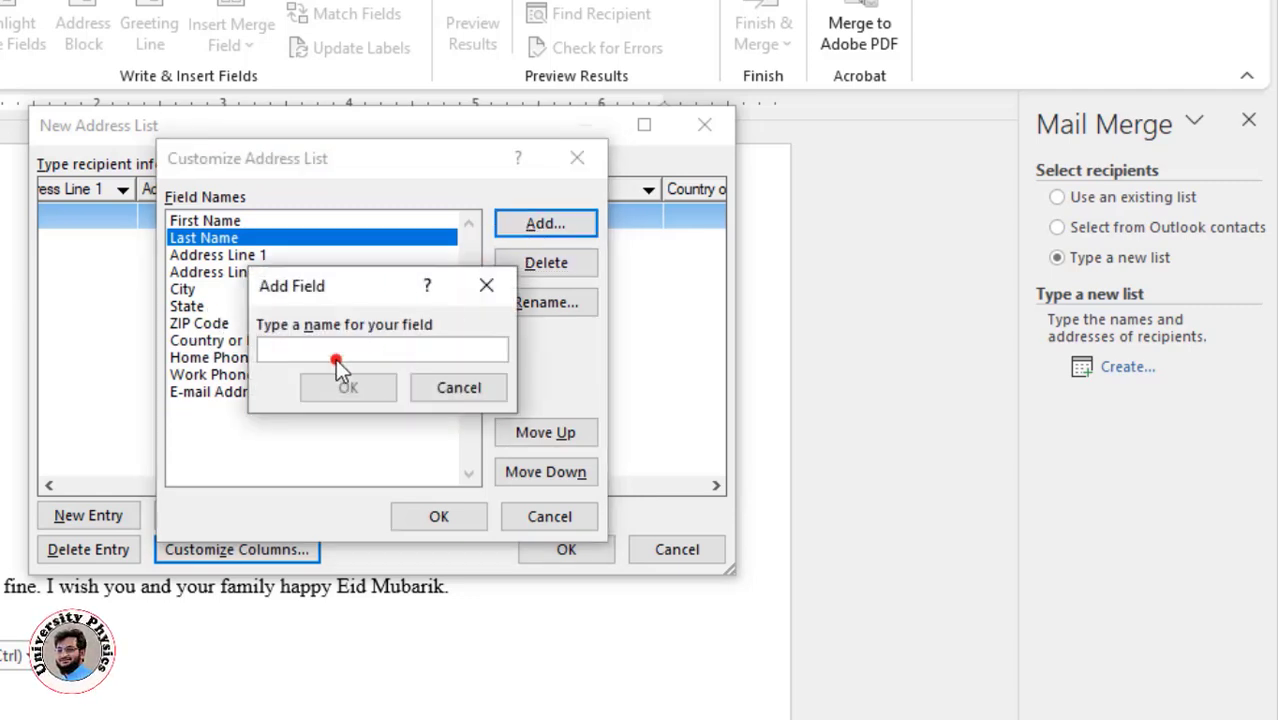
text(Moble)
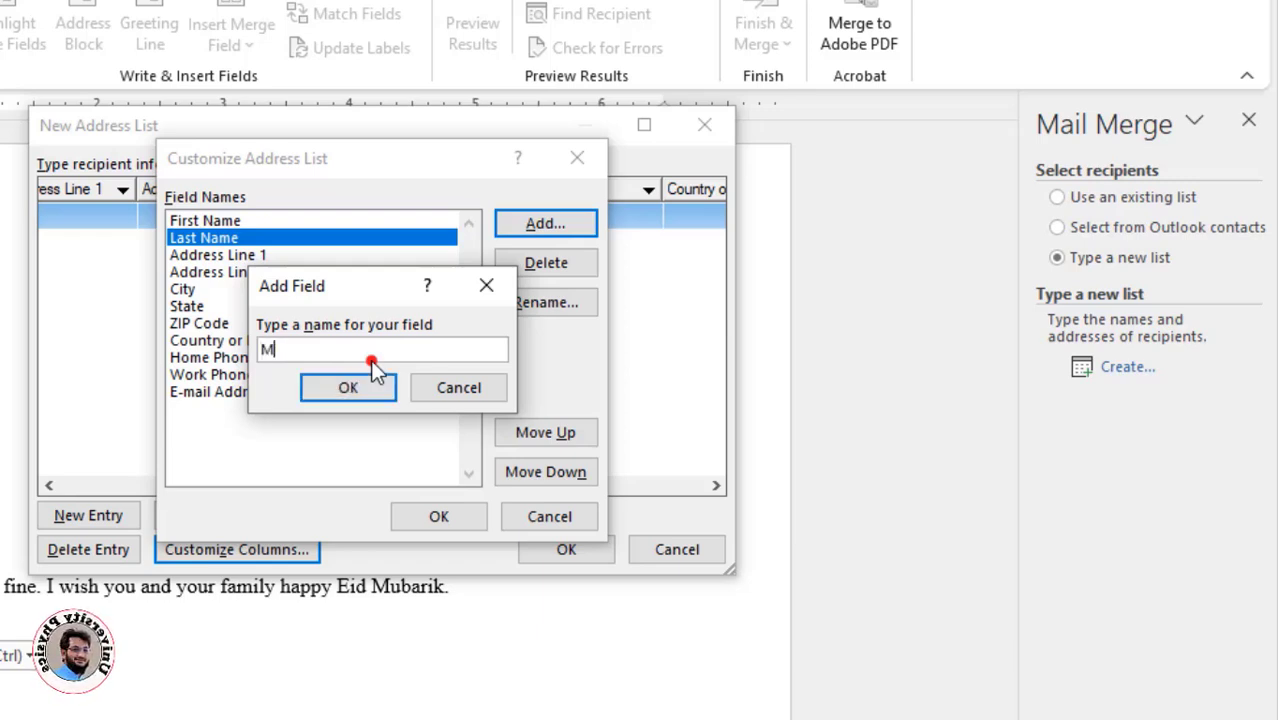
click(368, 389)
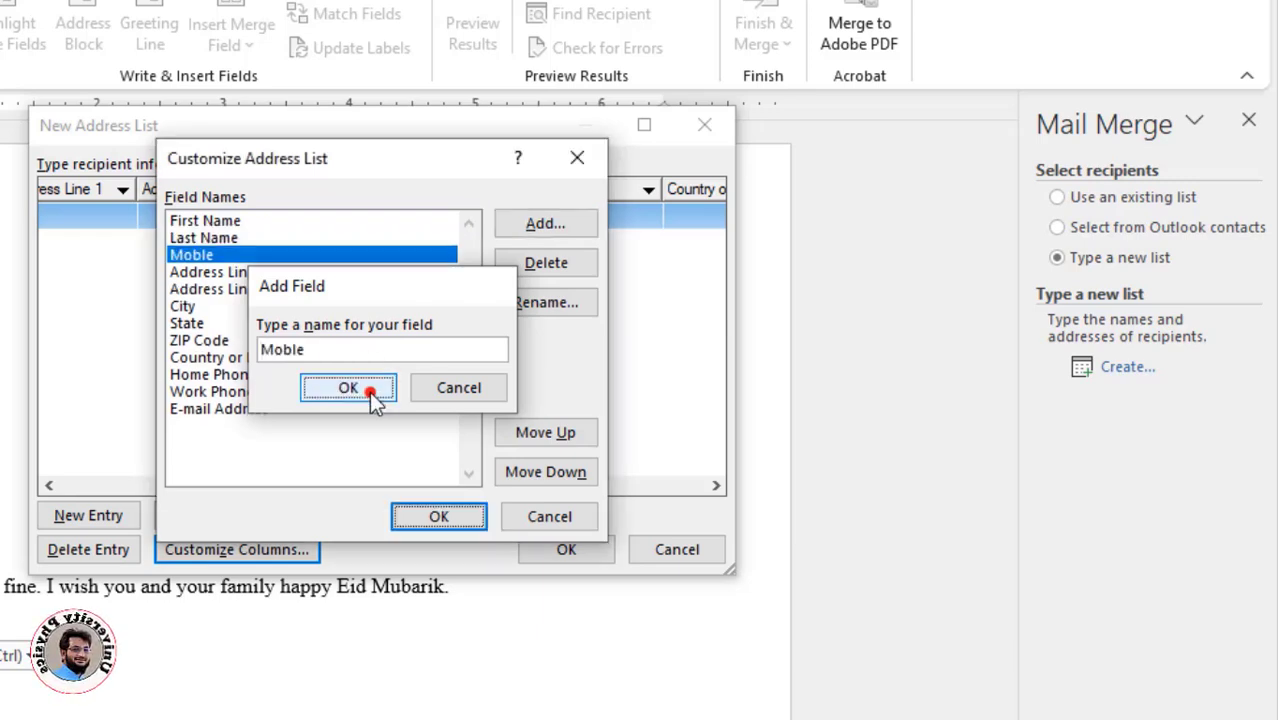
click(466, 524)
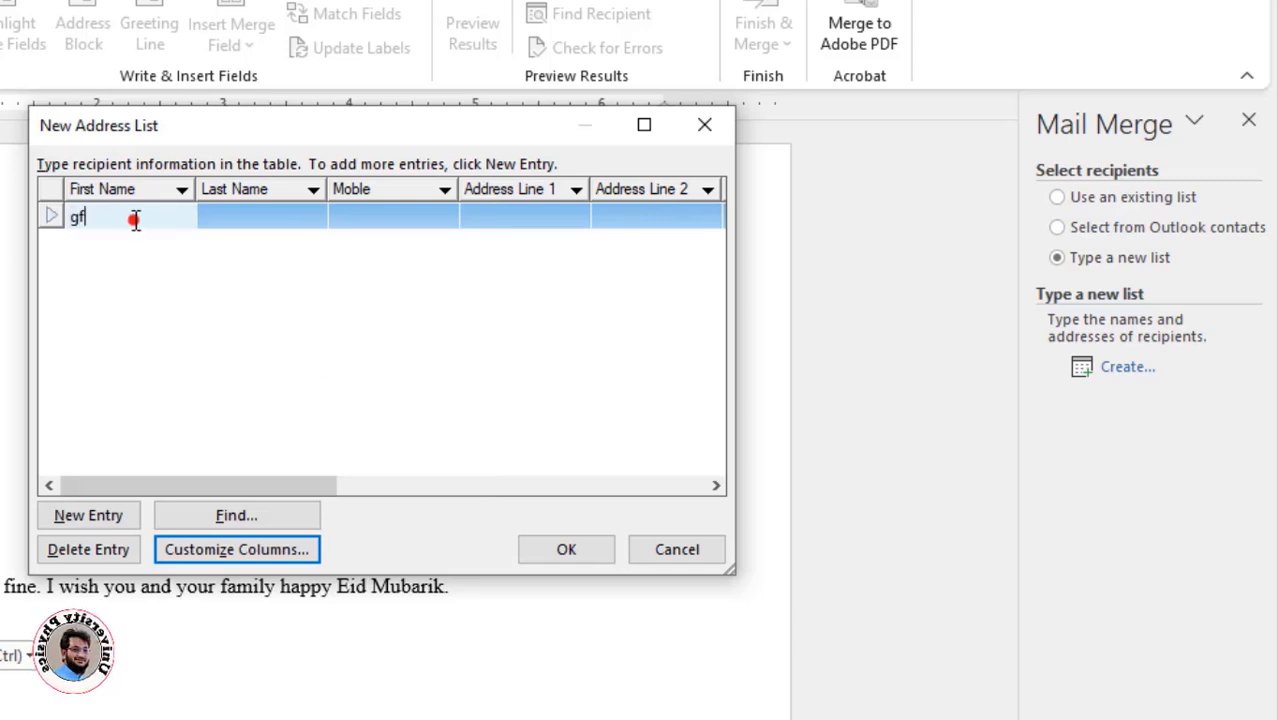
Fill the first entry with "gfgr" and "htyt" as sample names, add three blank entries, and discard the new address list
click(273, 215)
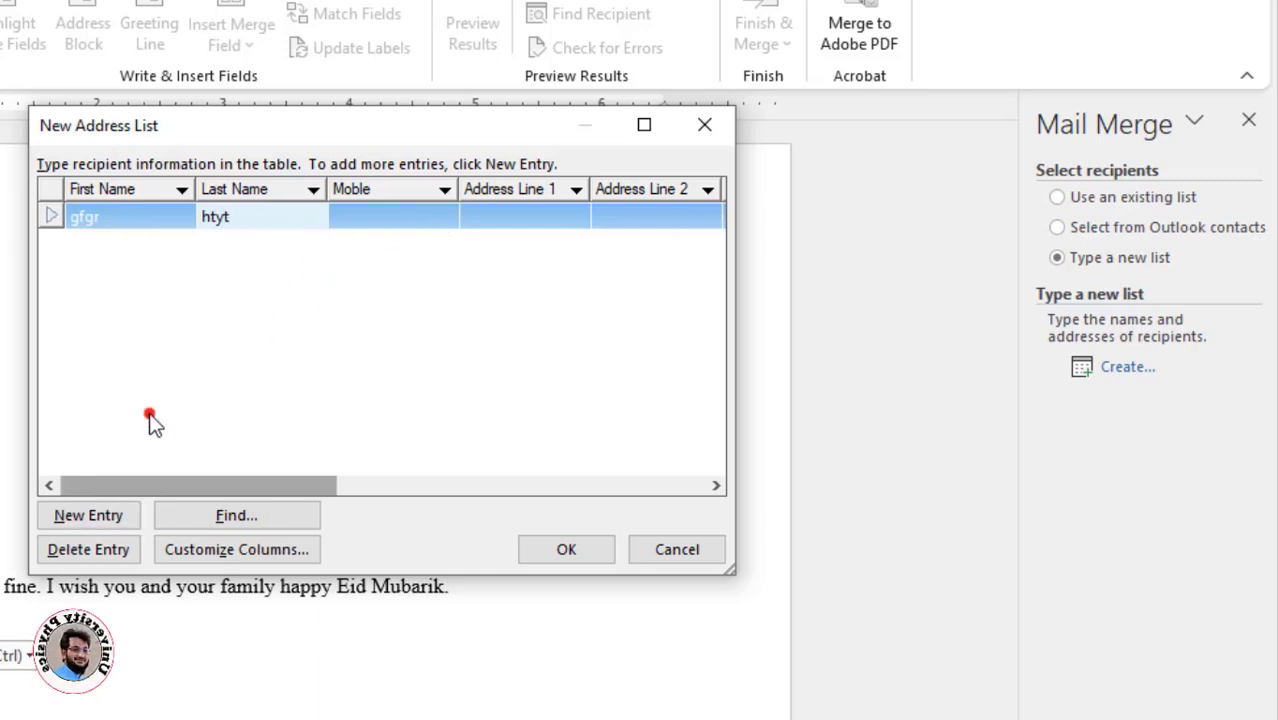
click(129, 351)
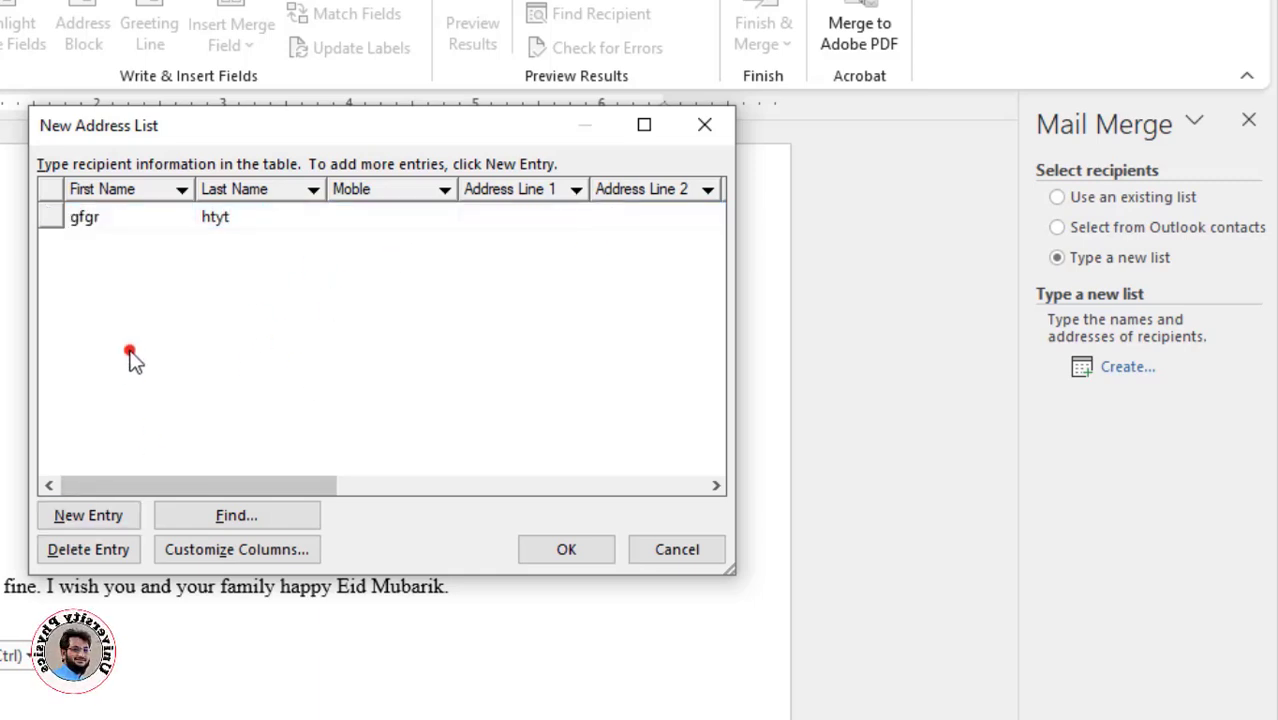
click(106, 516)
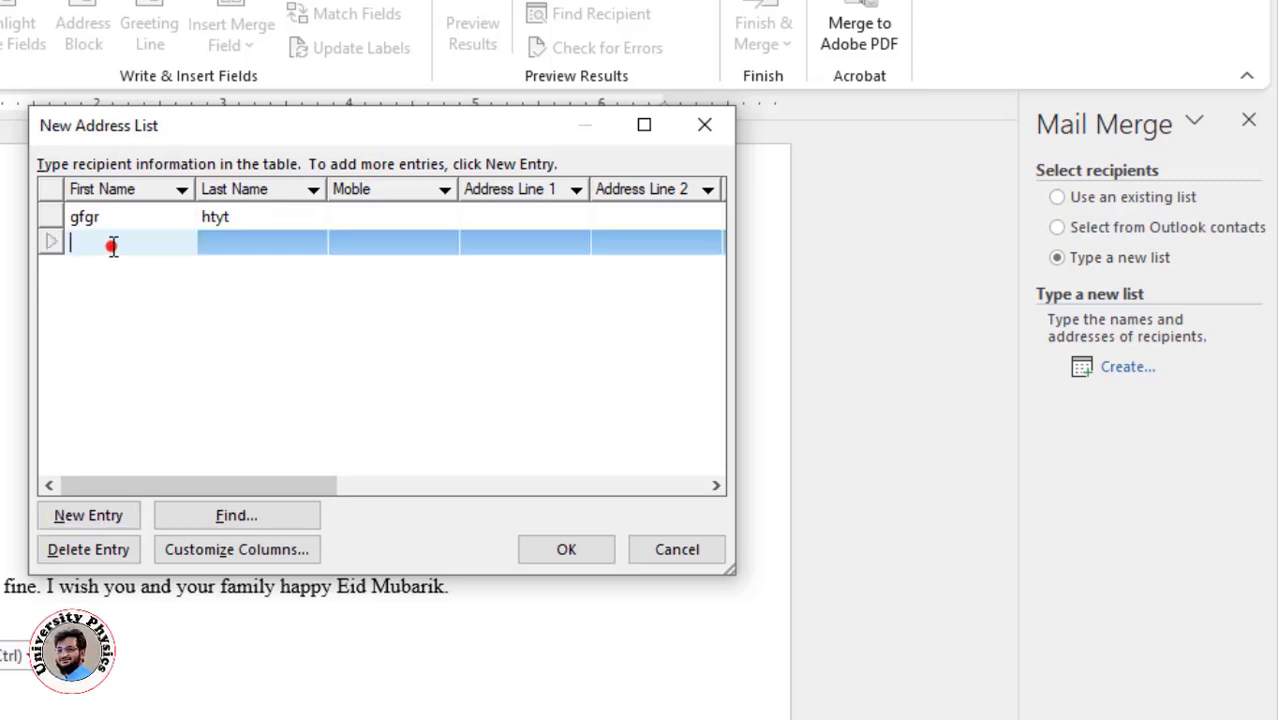
click(484, 245)
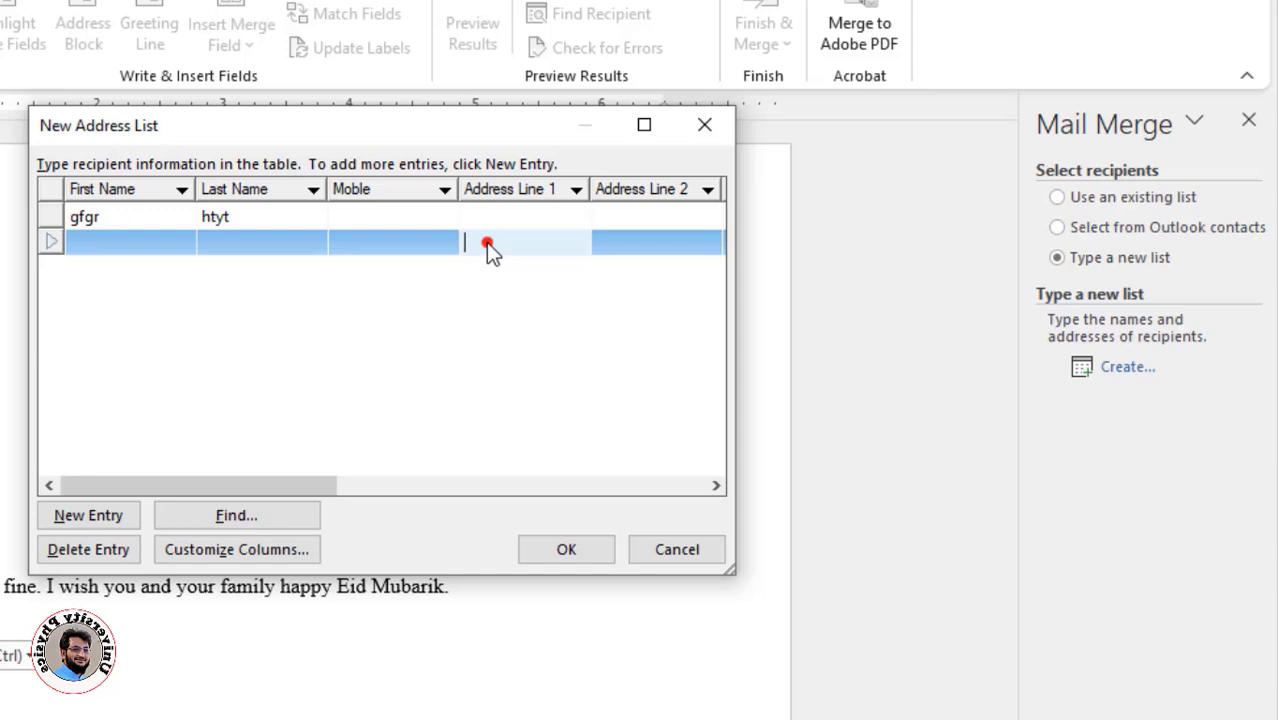
click(106, 516)
click(106, 516)
click(230, 298)
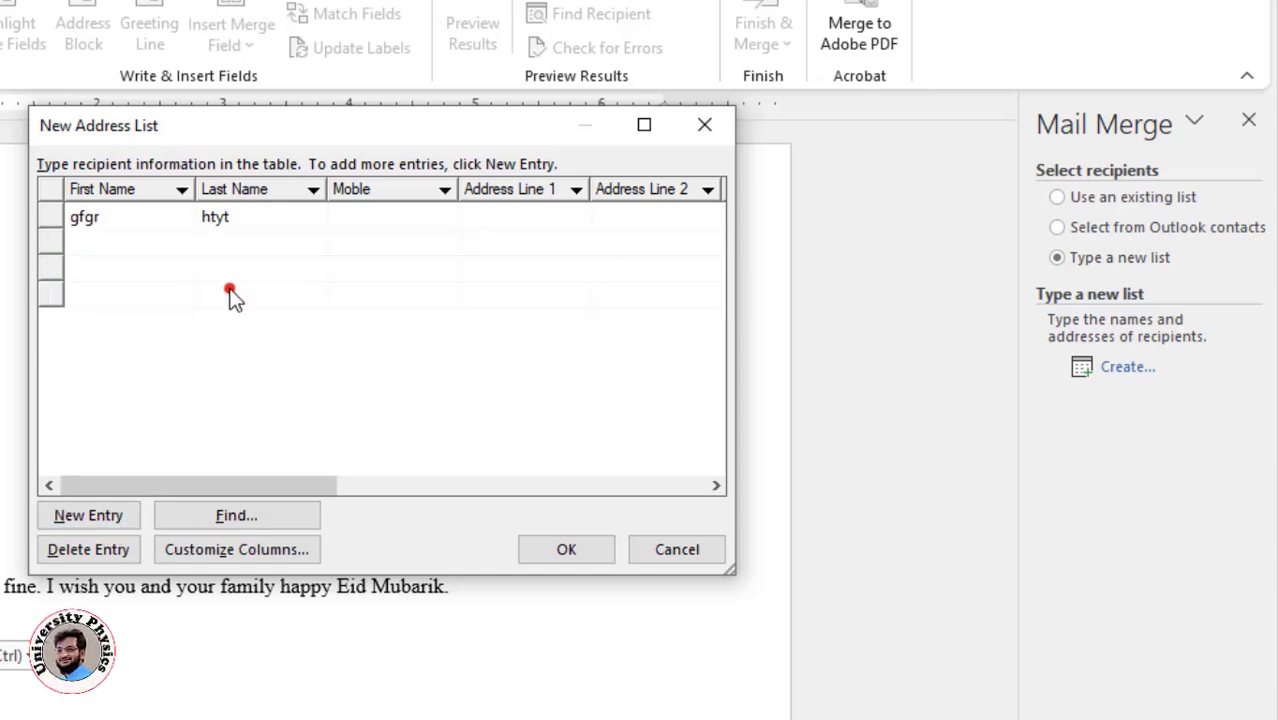
click(191, 224)
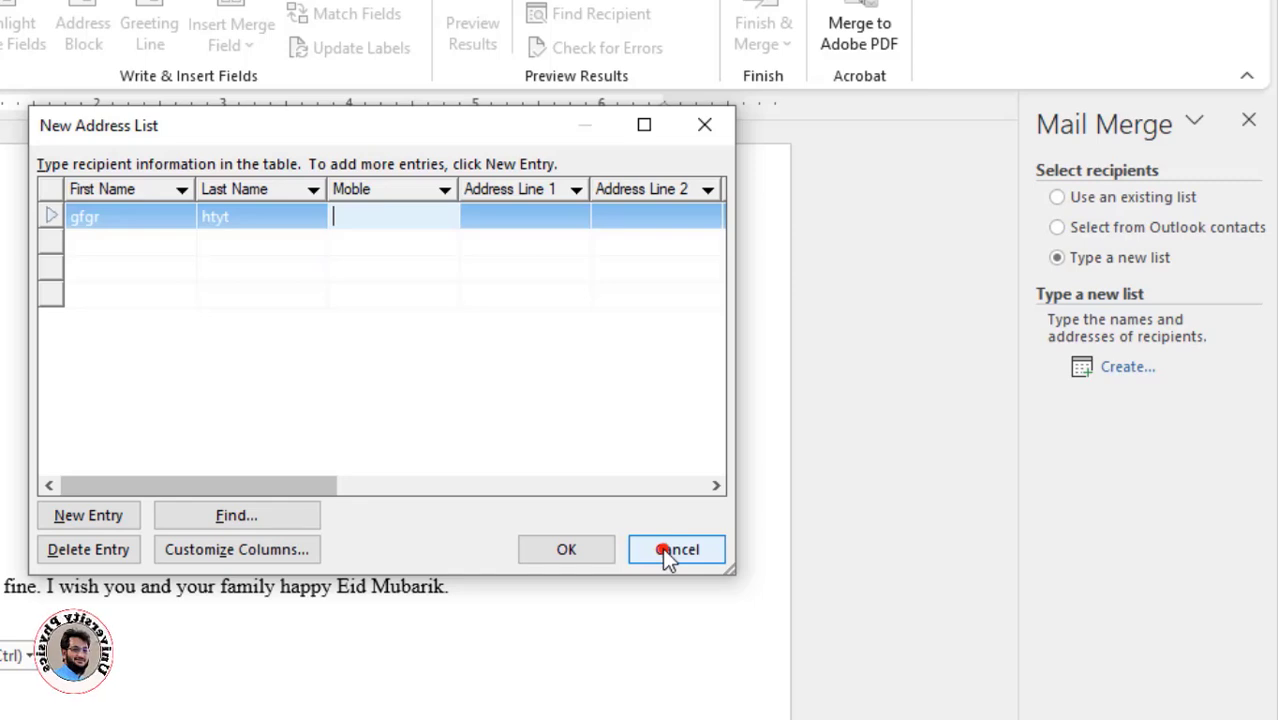
click(668, 550)
Use the existing Access database "List iof friends" from the Desktop as the recipient list
click(1058, 198)
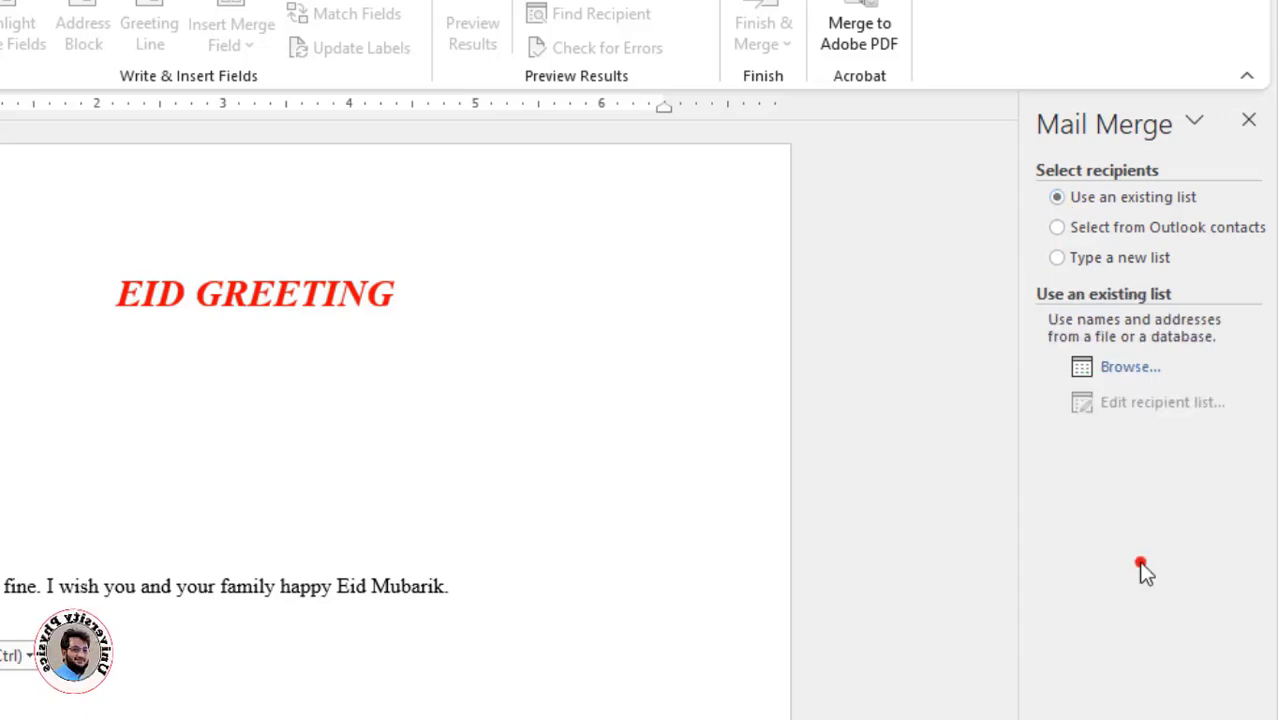
click(1125, 370)
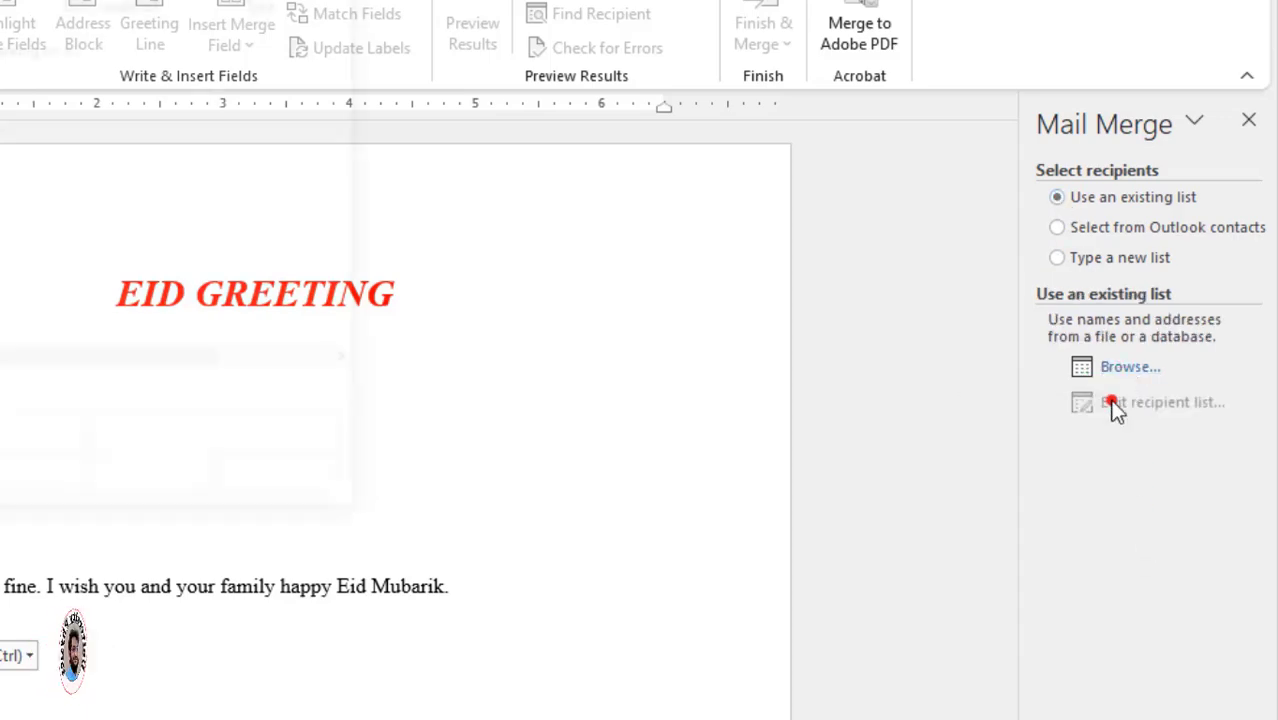
click(98, 186)
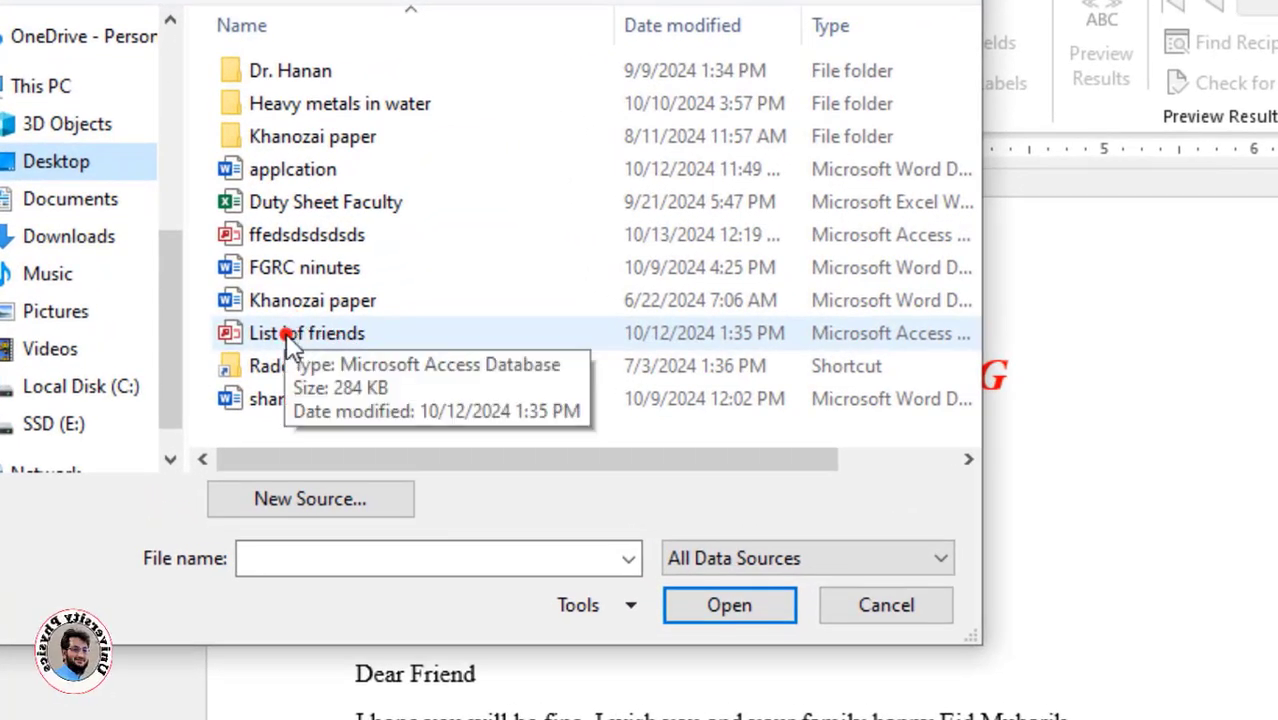
click(298, 338)
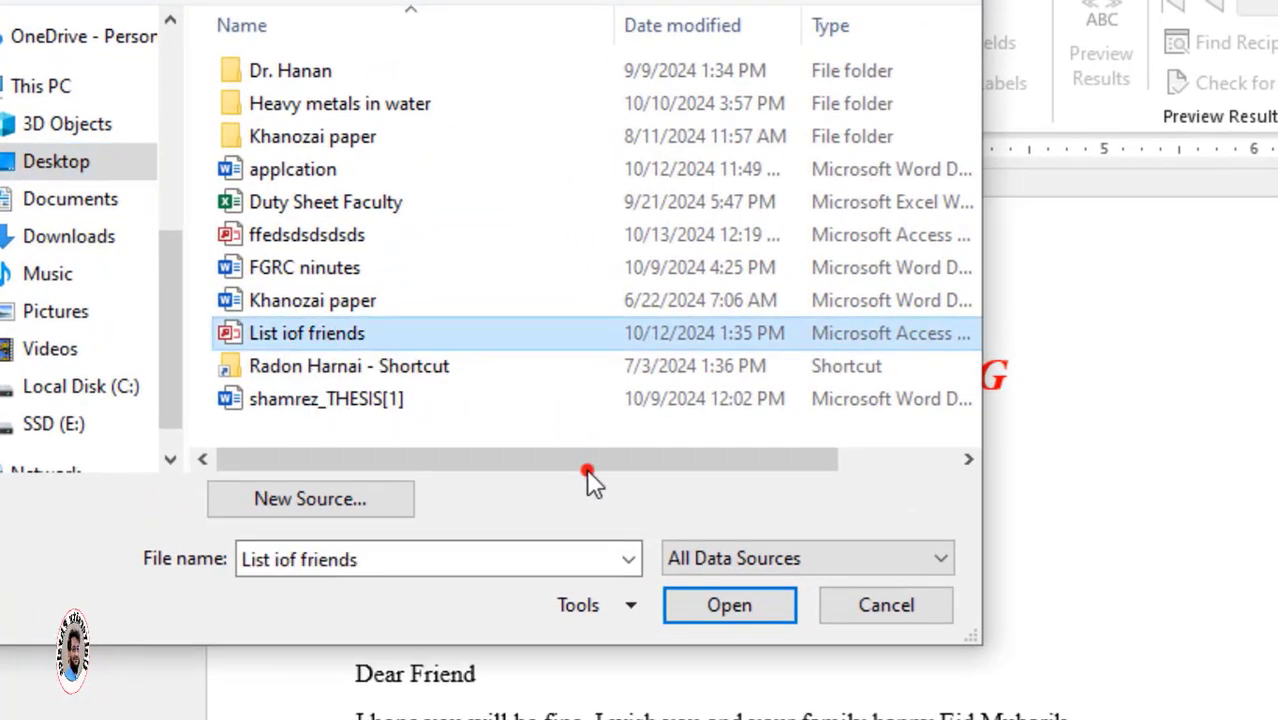
click(752, 605)
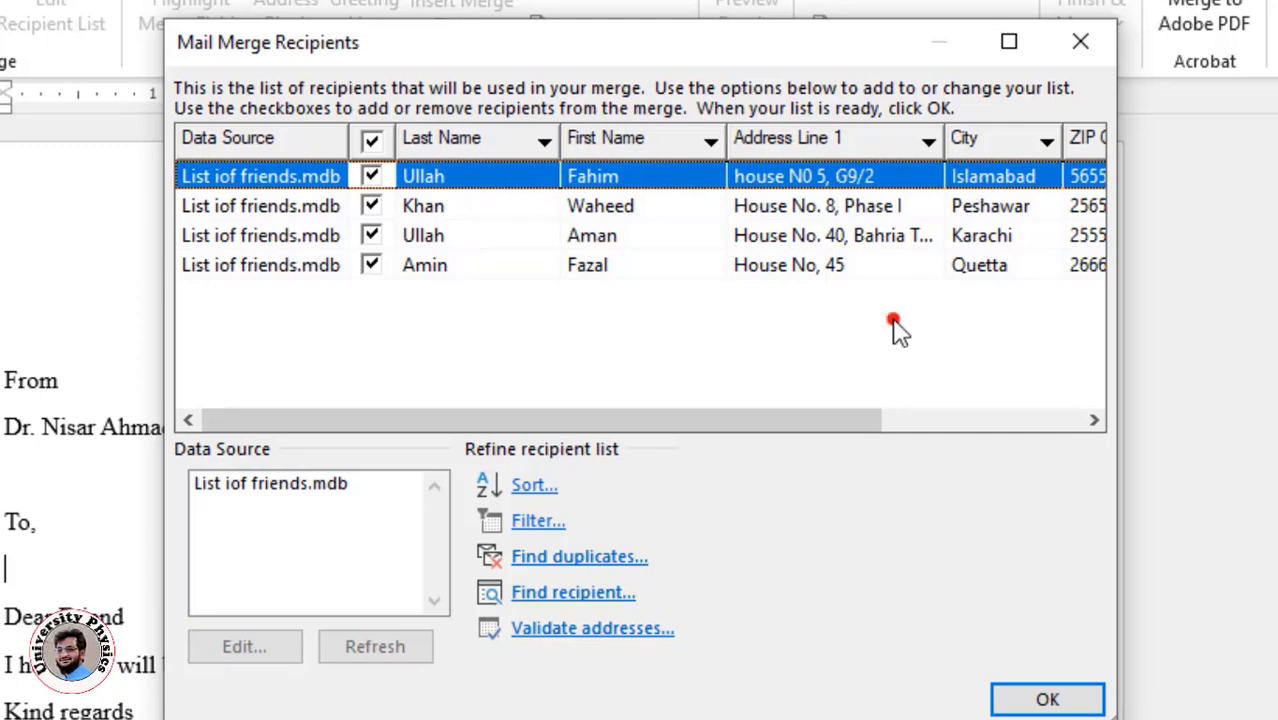
Review all columns of the mail merge recipients and accept the list with every recipient included
drag(859, 420, 961, 240)
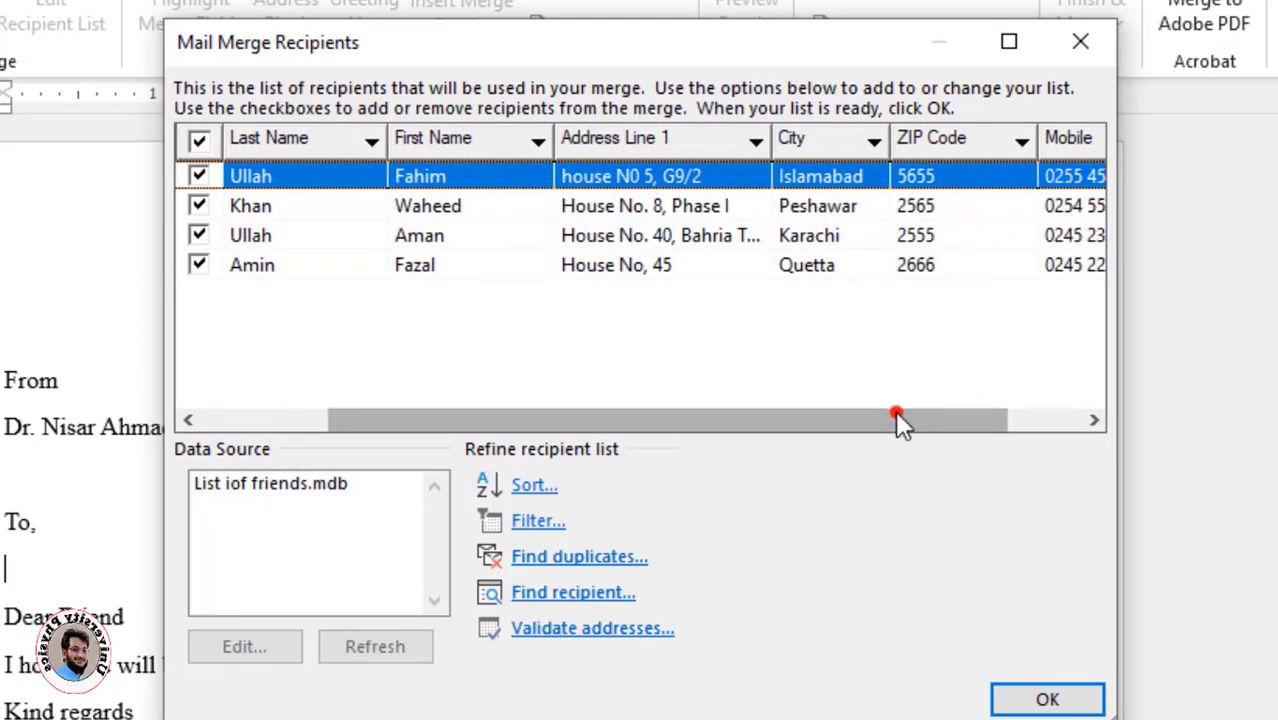
drag(895, 411, 1031, 150)
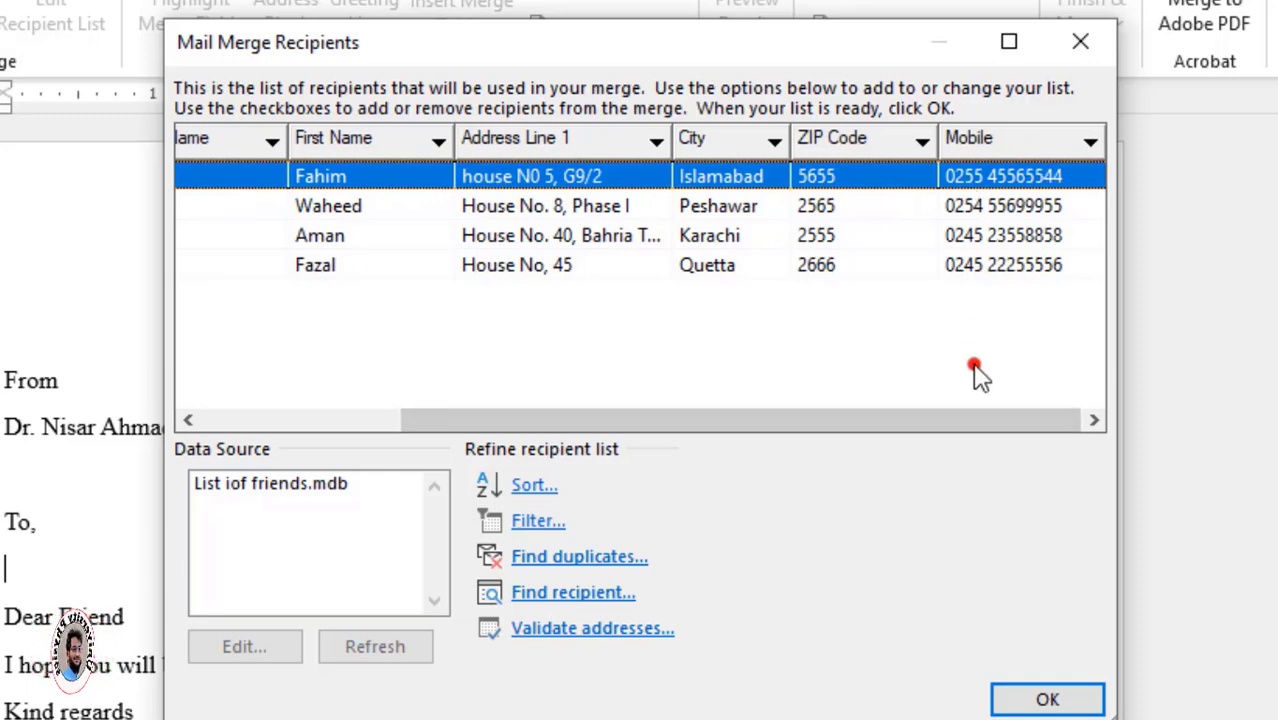
drag(981, 416, 742, 438)
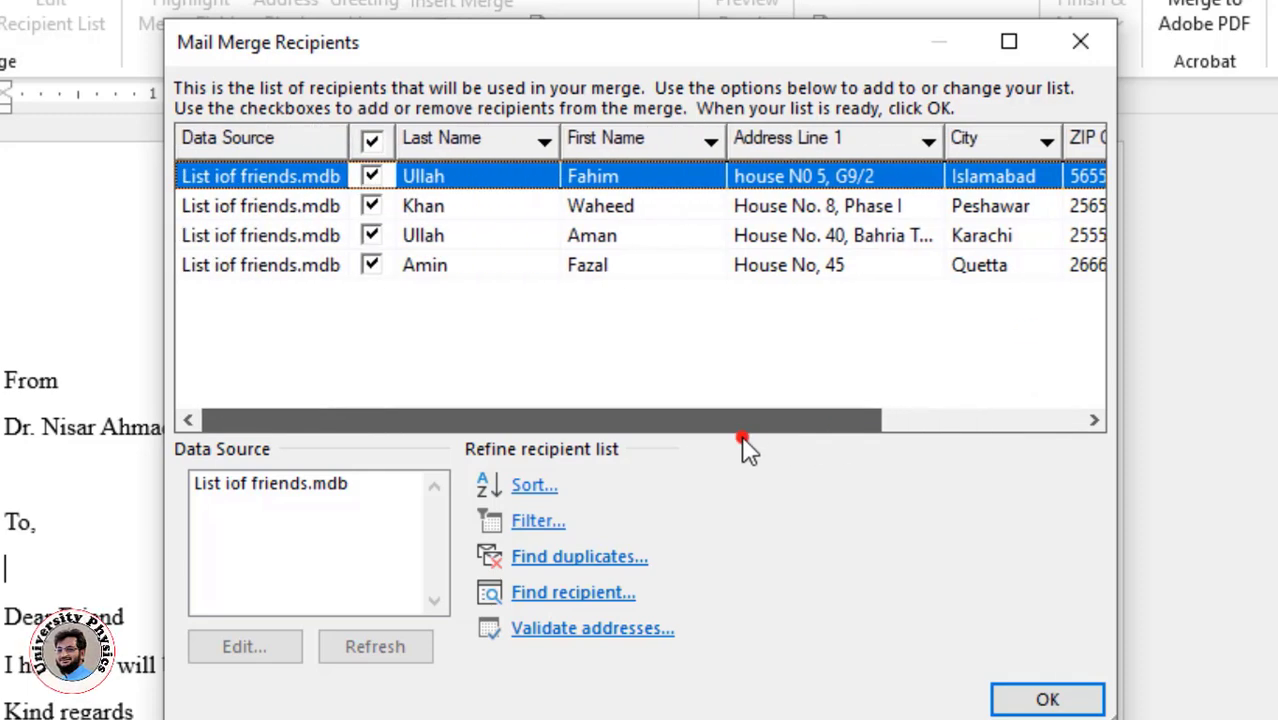
click(1050, 700)
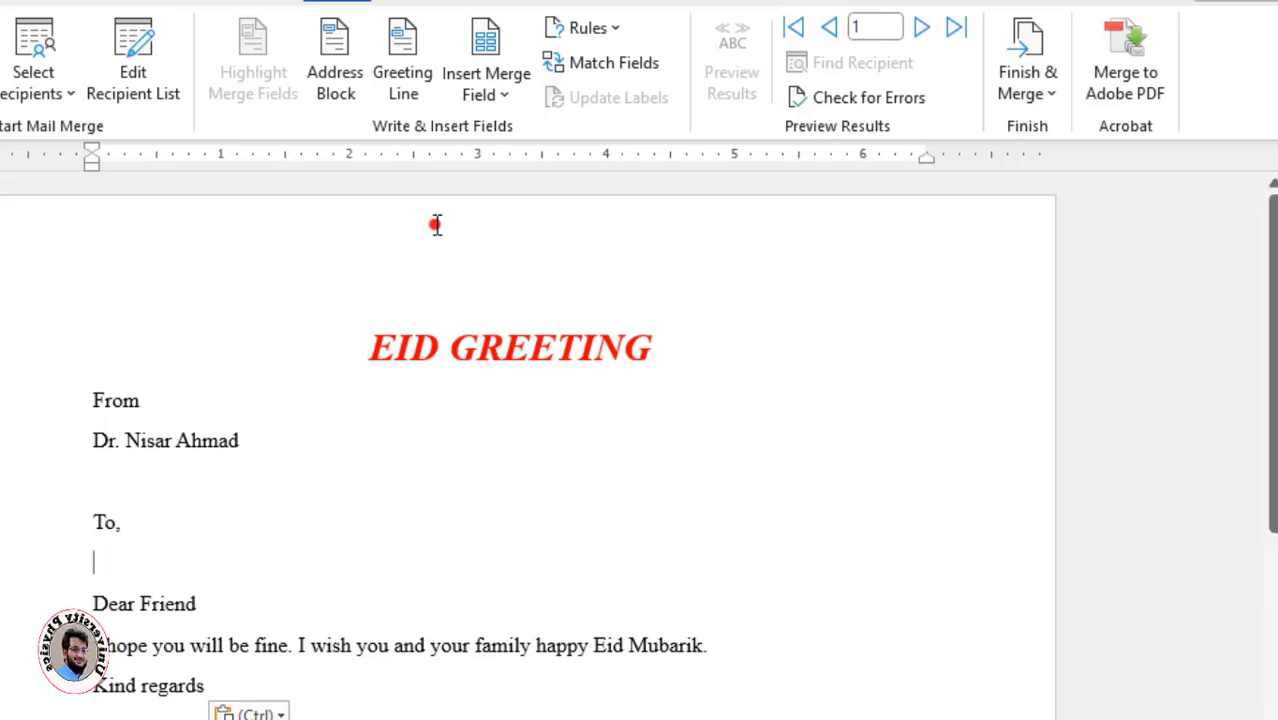
Insert the First_Name merge field on the empty line below "To,"
click(508, 96)
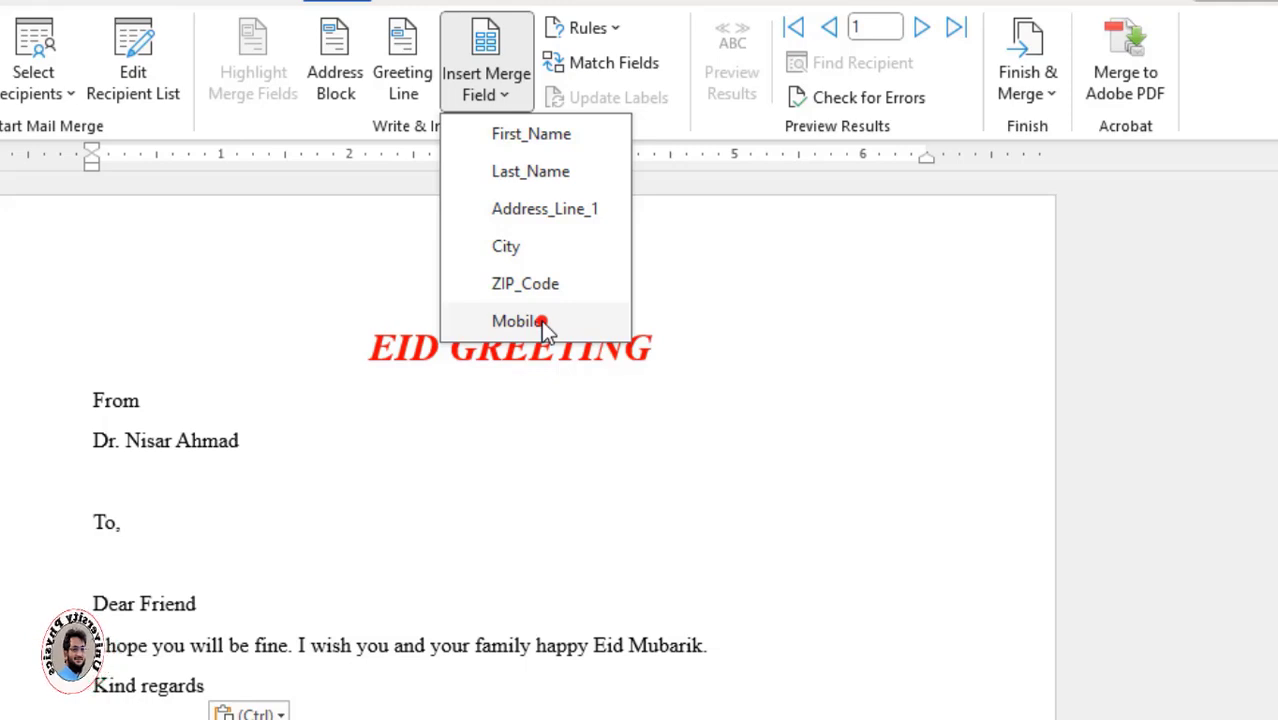
click(561, 141)
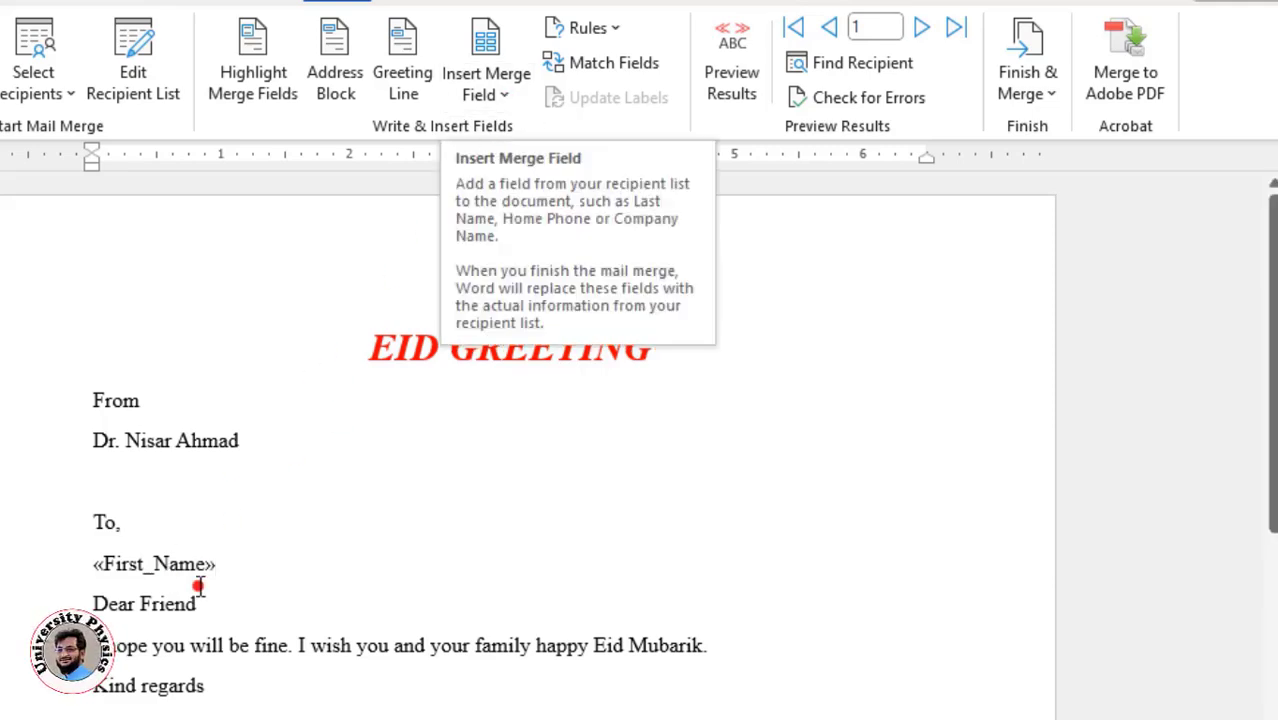
Insert the Last_Name merge field after First_Name and start a new line below it
click(500, 95)
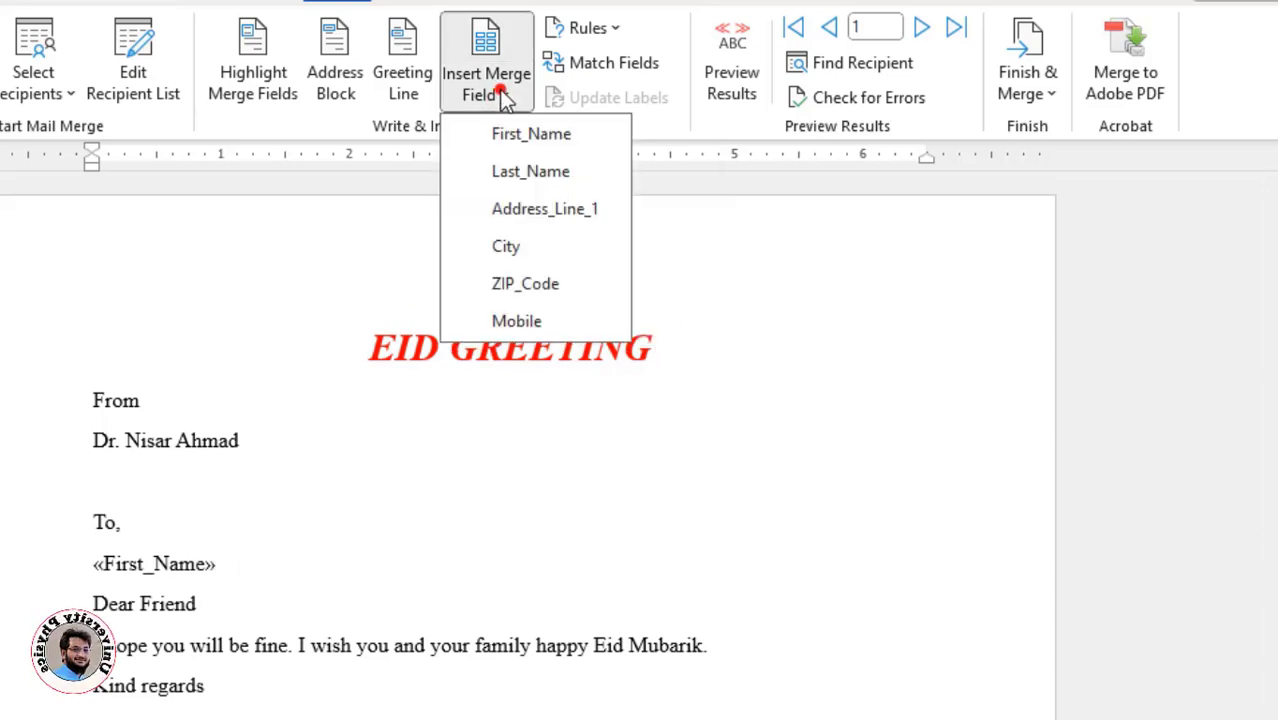
click(516, 175)
key(Return)
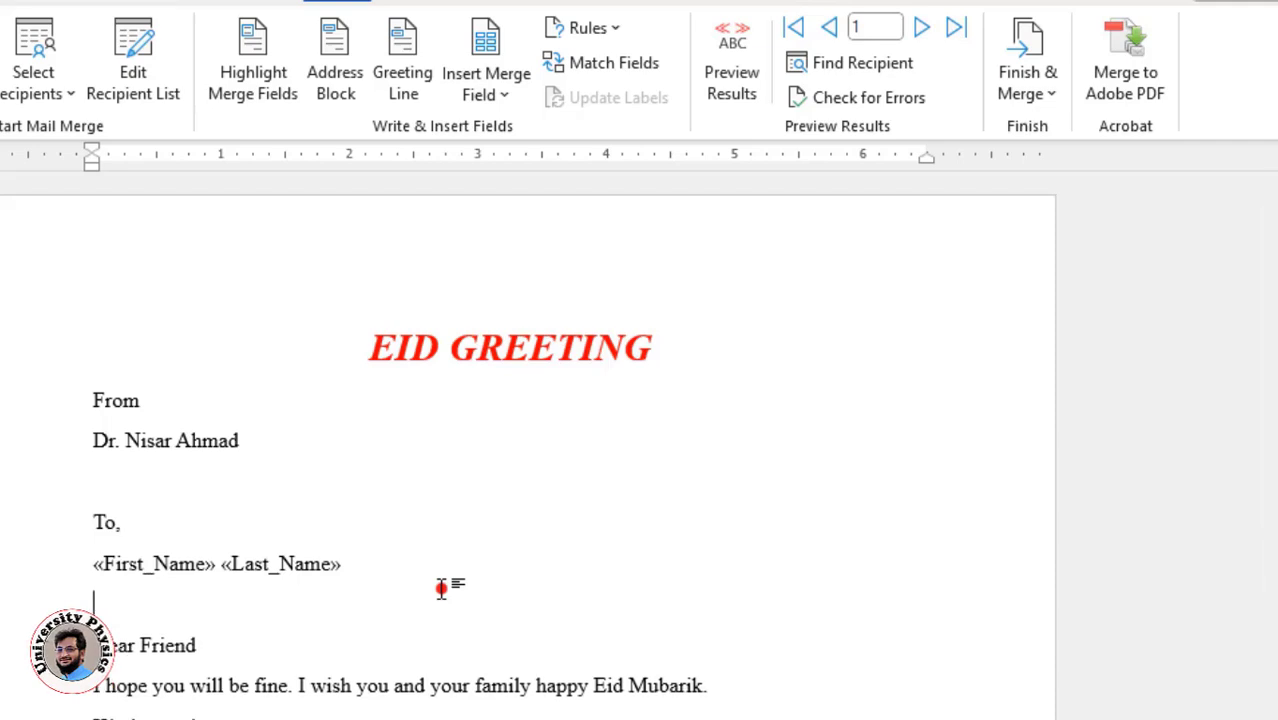
Insert the Address_Line_1, City and ZIP_Code merge fields on the line below the names, and Mobile on the following line
click(497, 96)
click(528, 211)
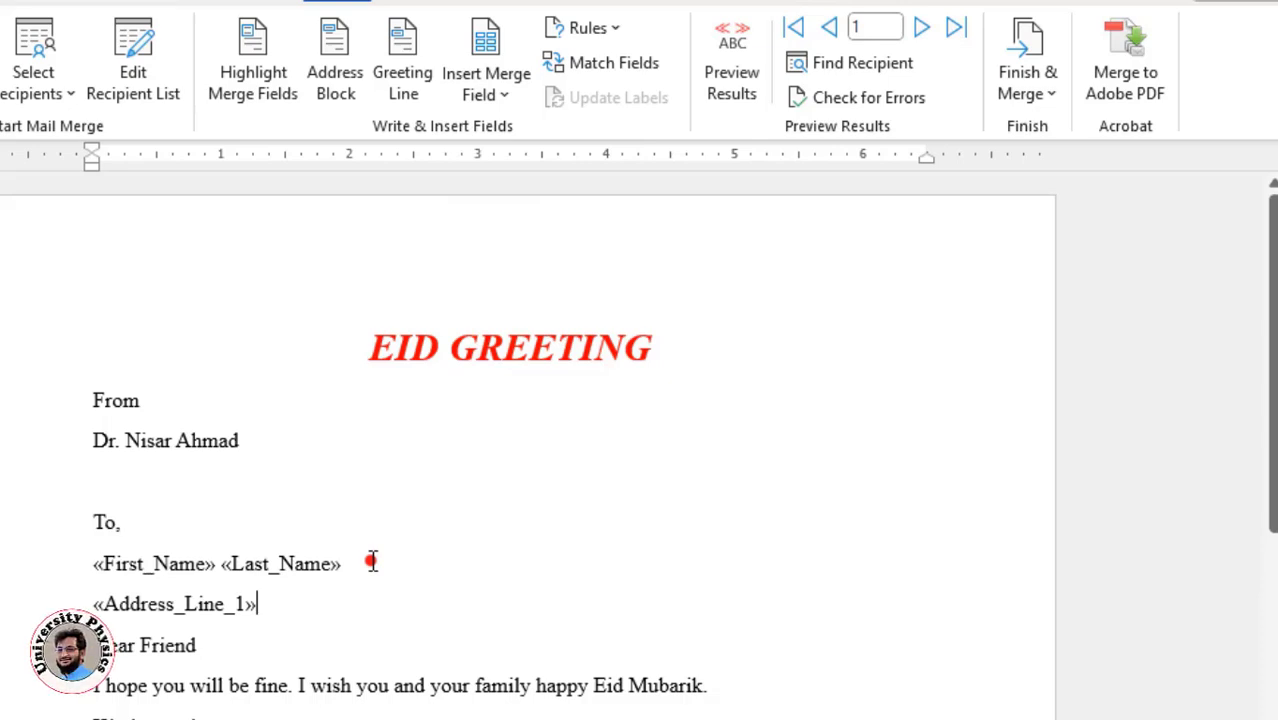
click(489, 104)
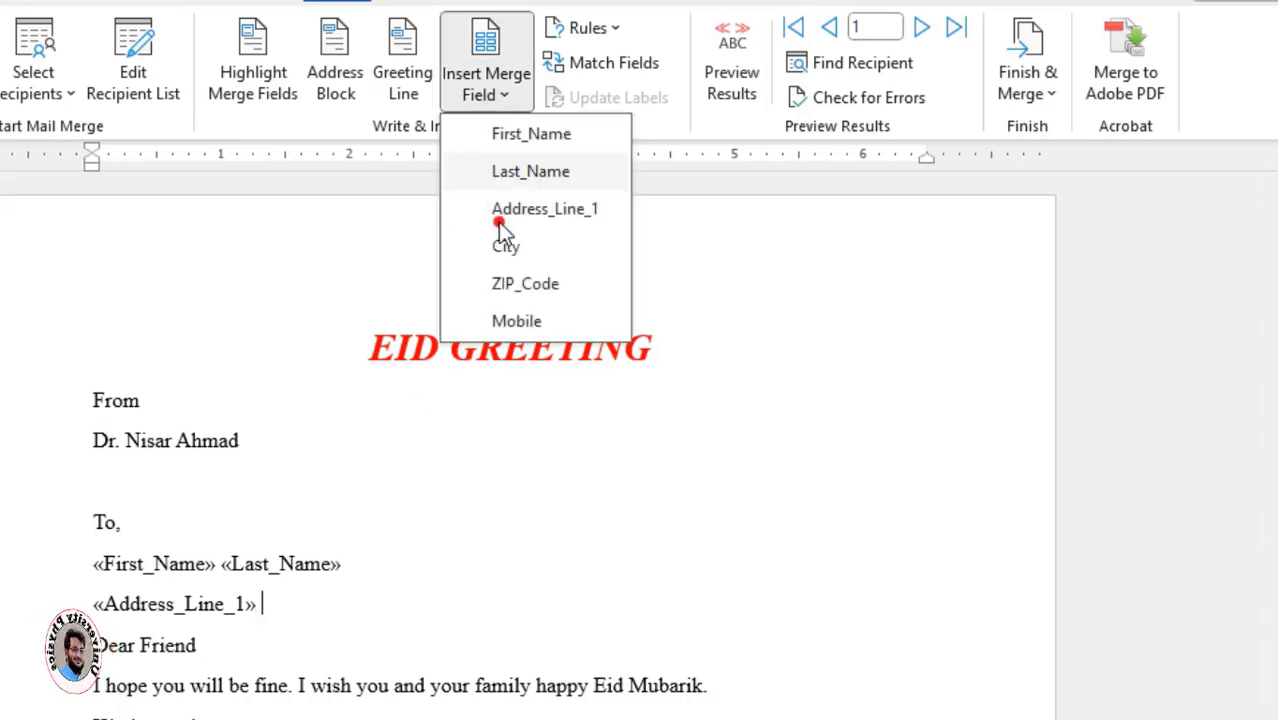
click(503, 246)
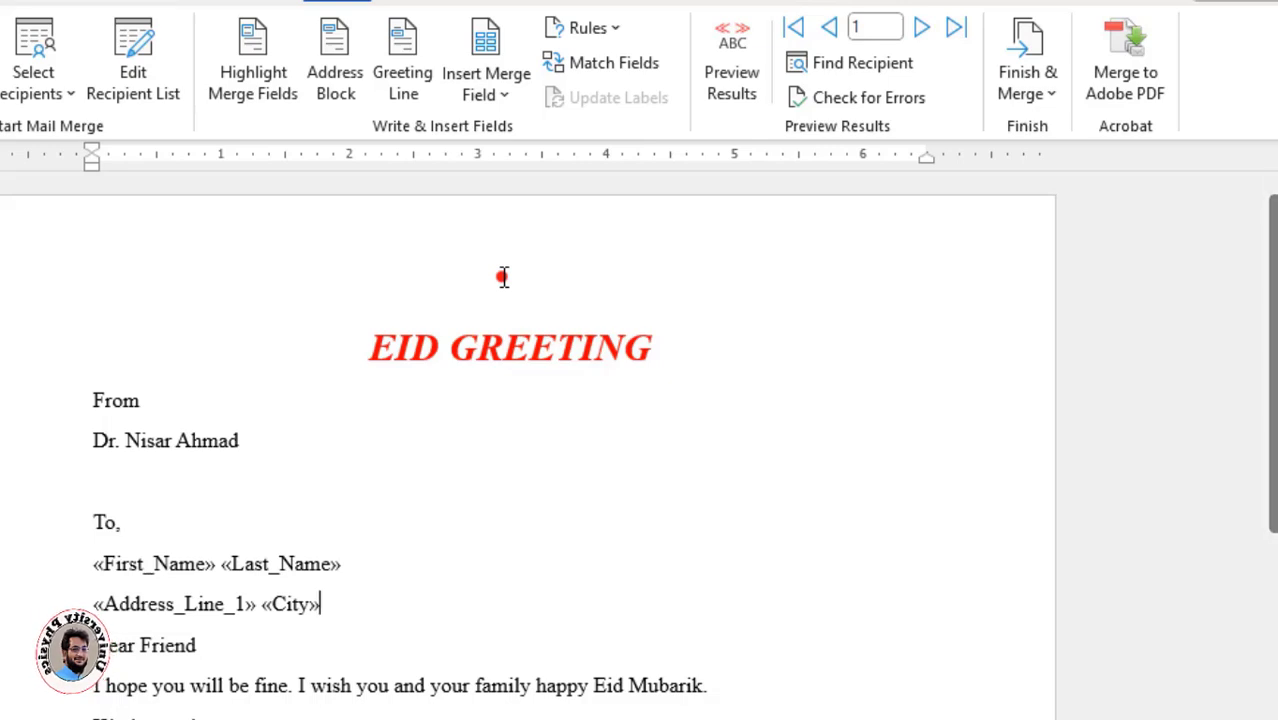
click(505, 101)
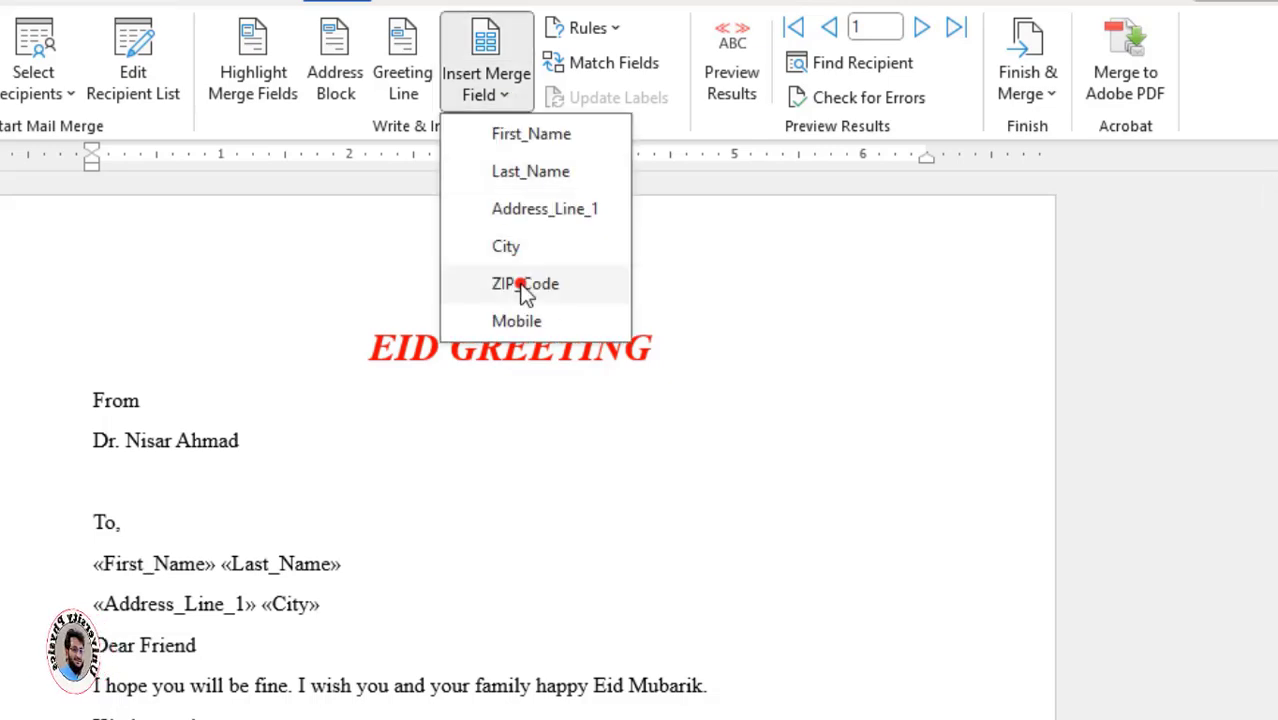
click(525, 285)
key(Return)
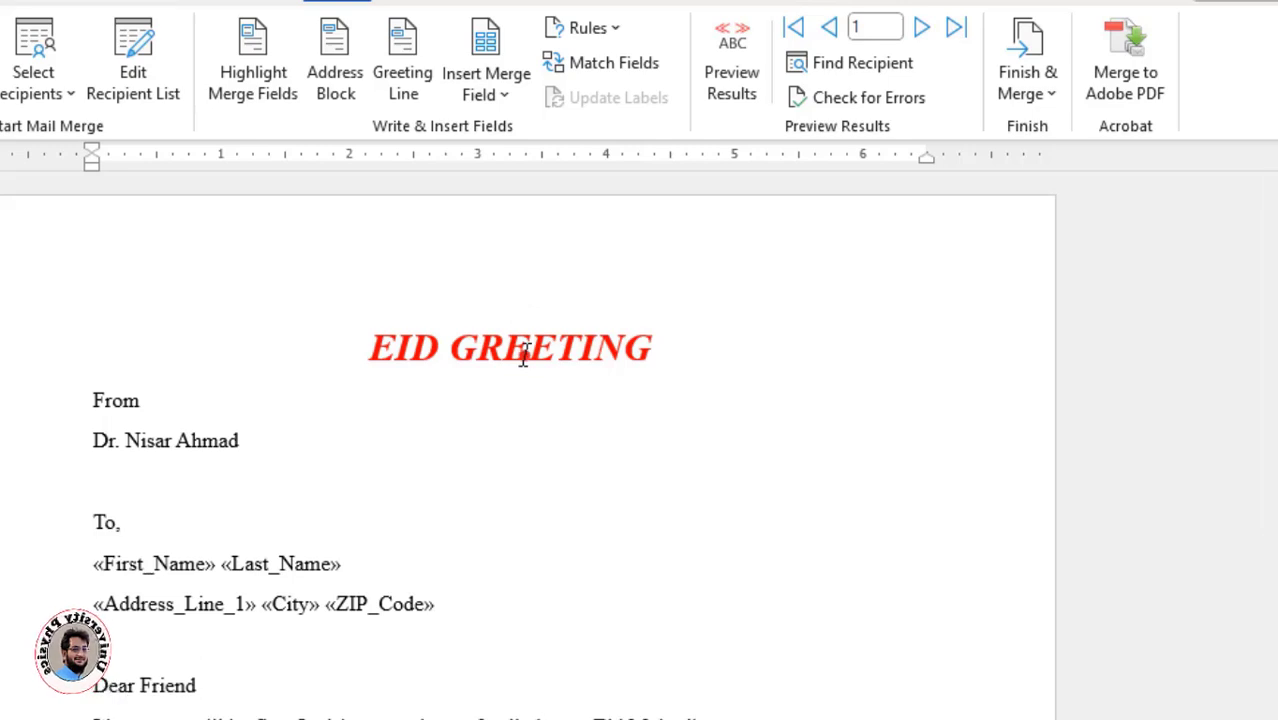
click(488, 100)
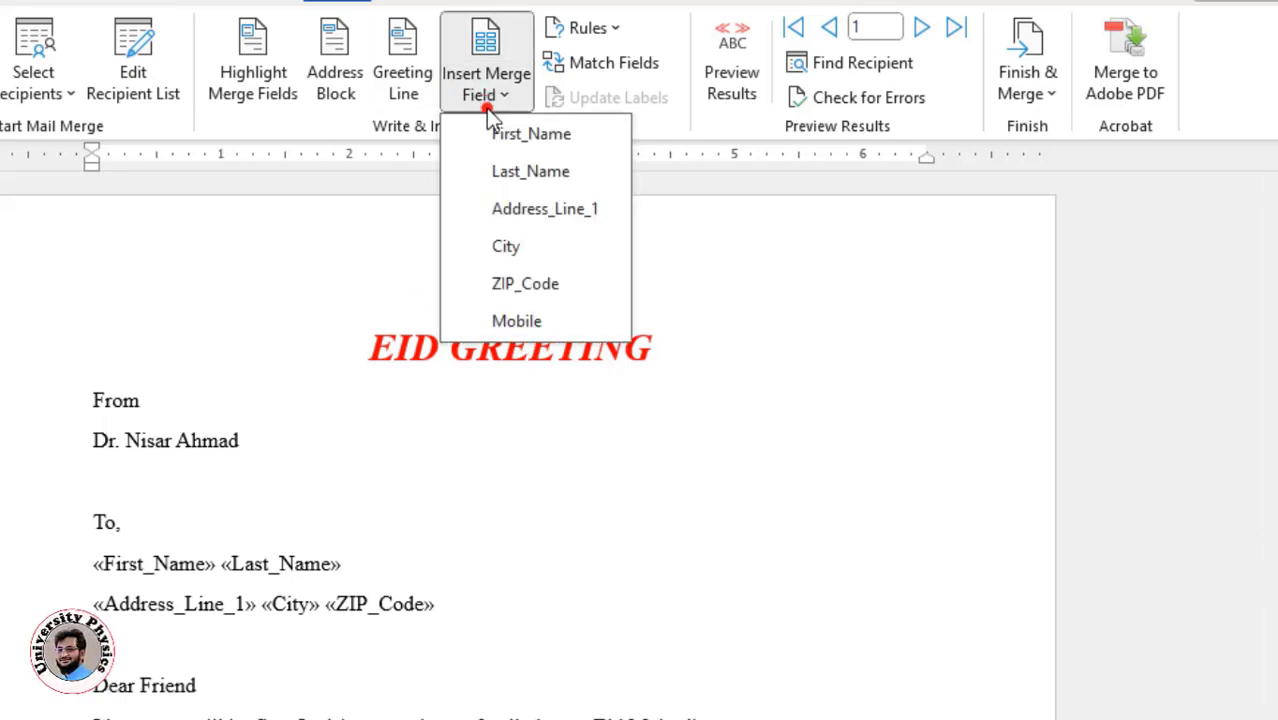
click(519, 320)
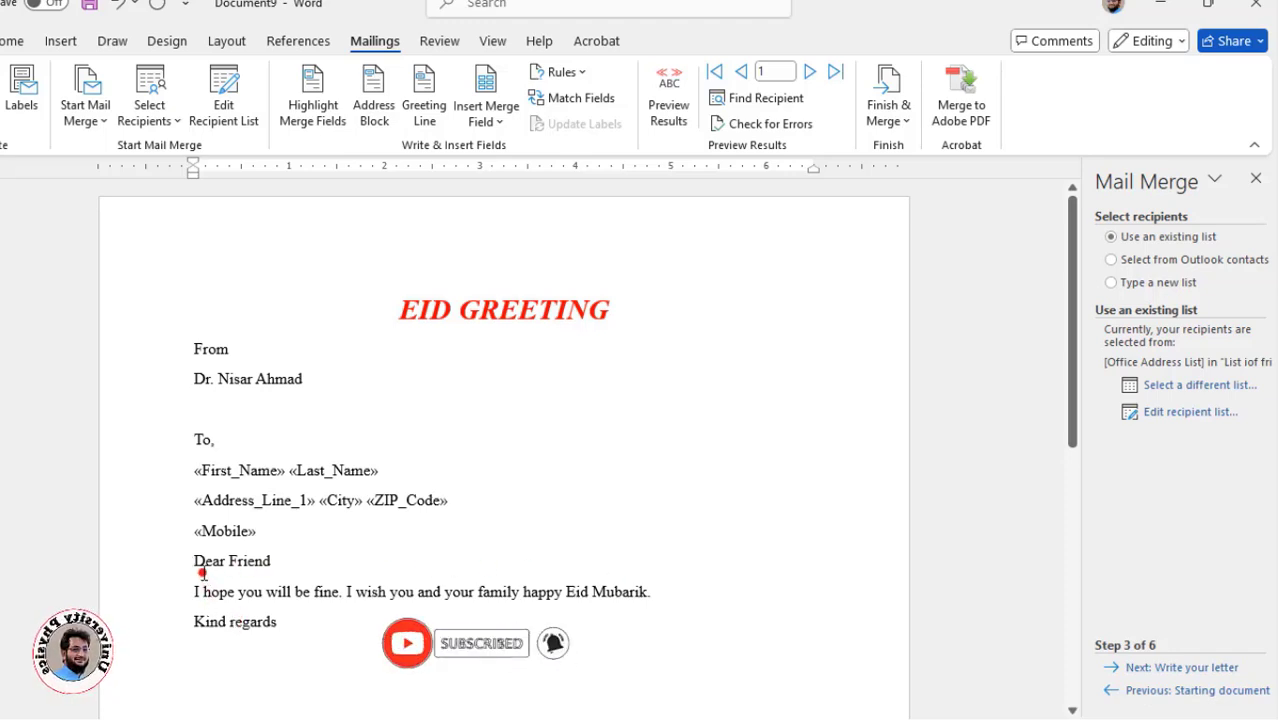
Advance the mail merge wizard to the letter preview and go through the merged letters from recipient 1 to 4
click(1195, 670)
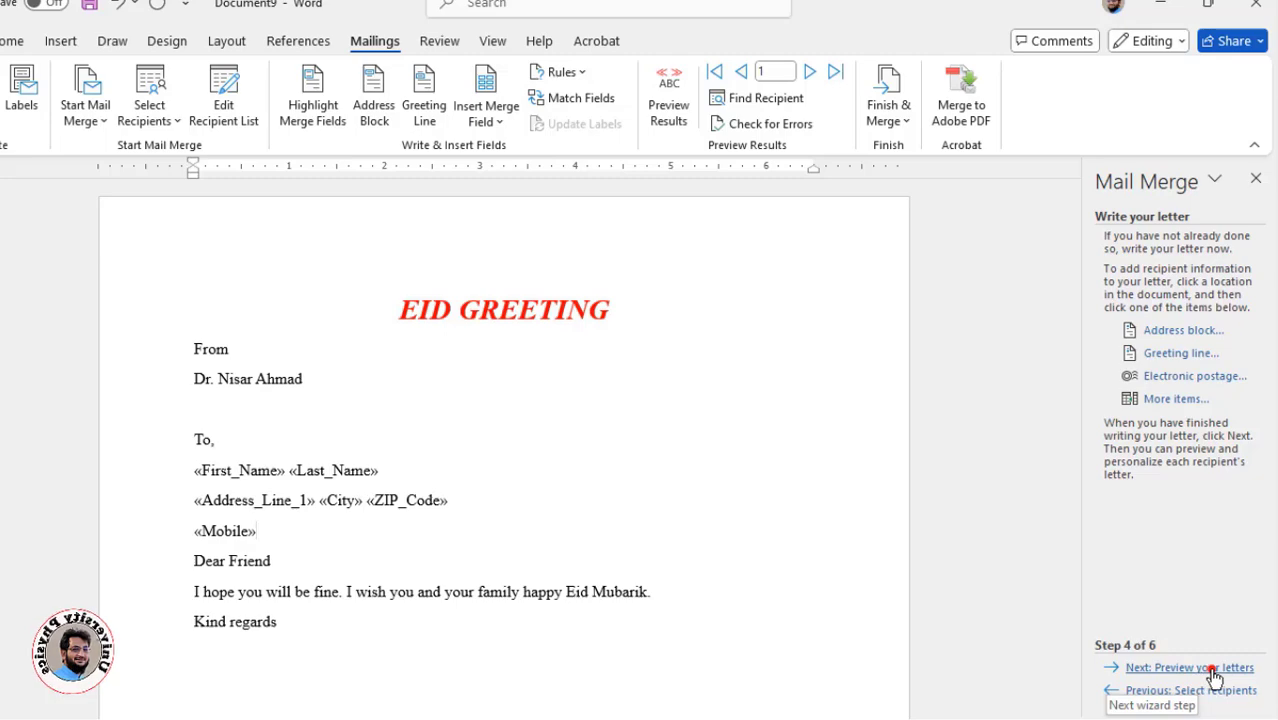
click(1212, 670)
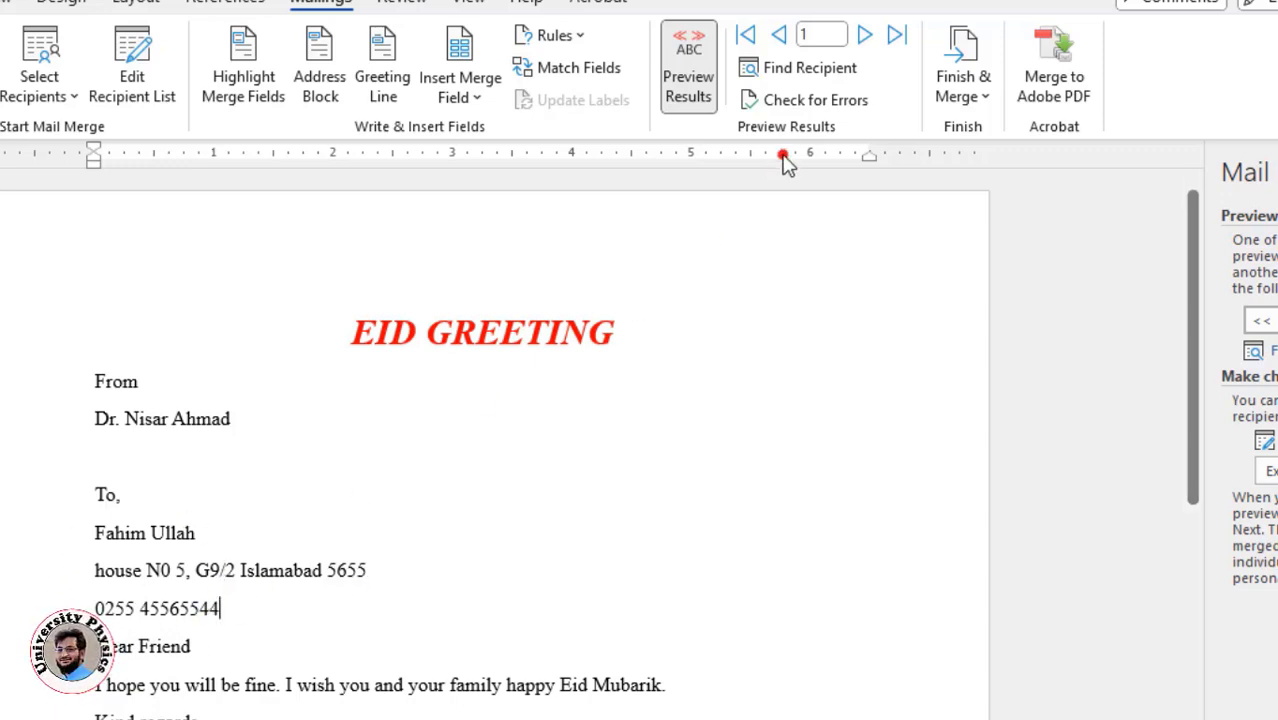
click(862, 35)
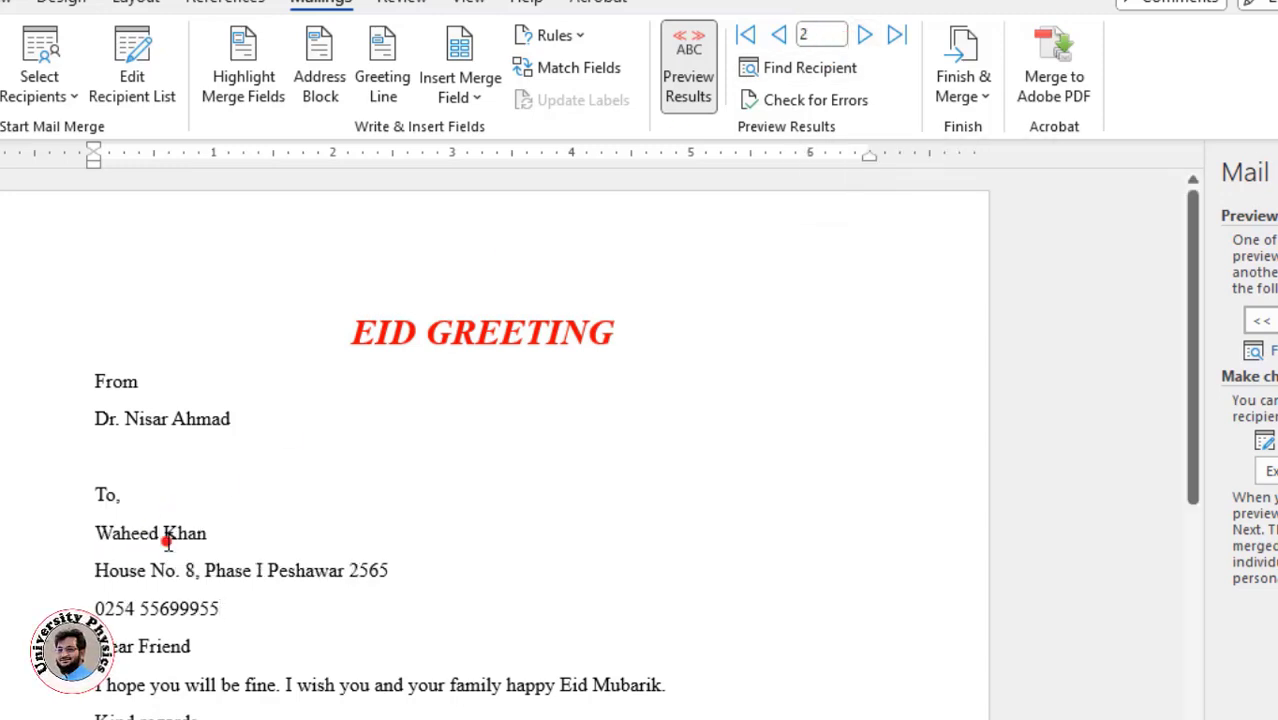
click(864, 36)
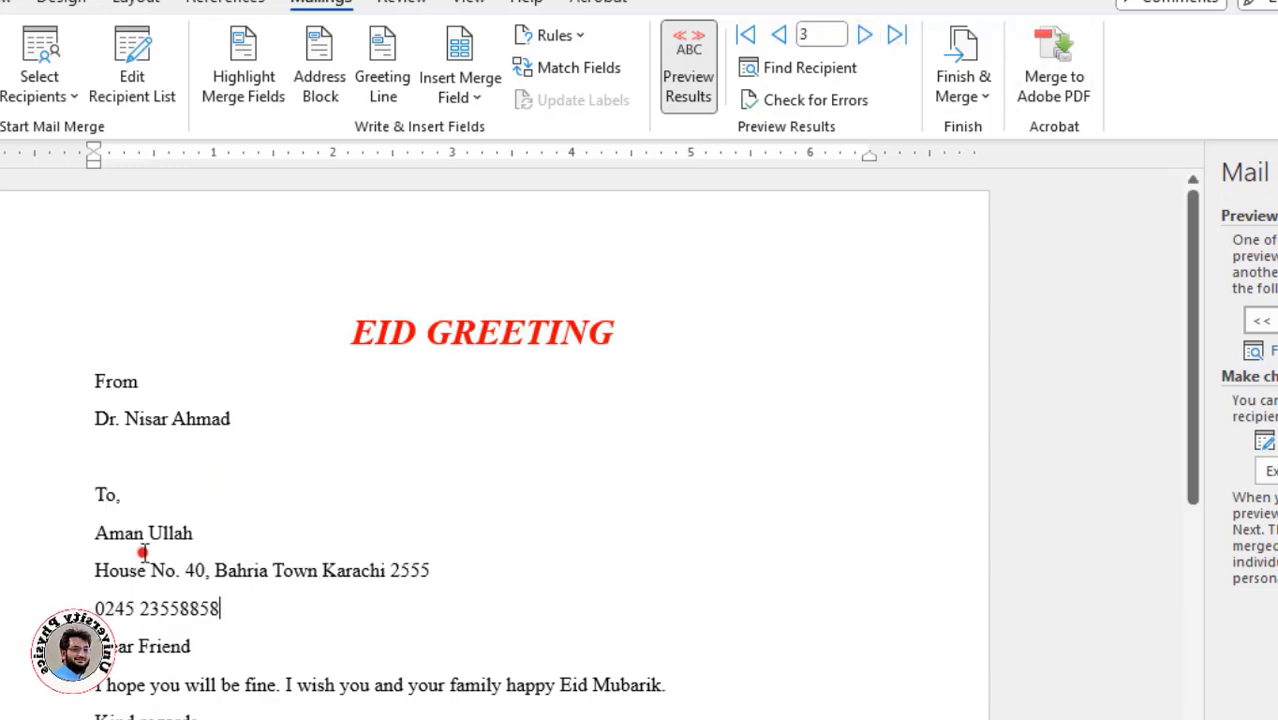
click(862, 35)
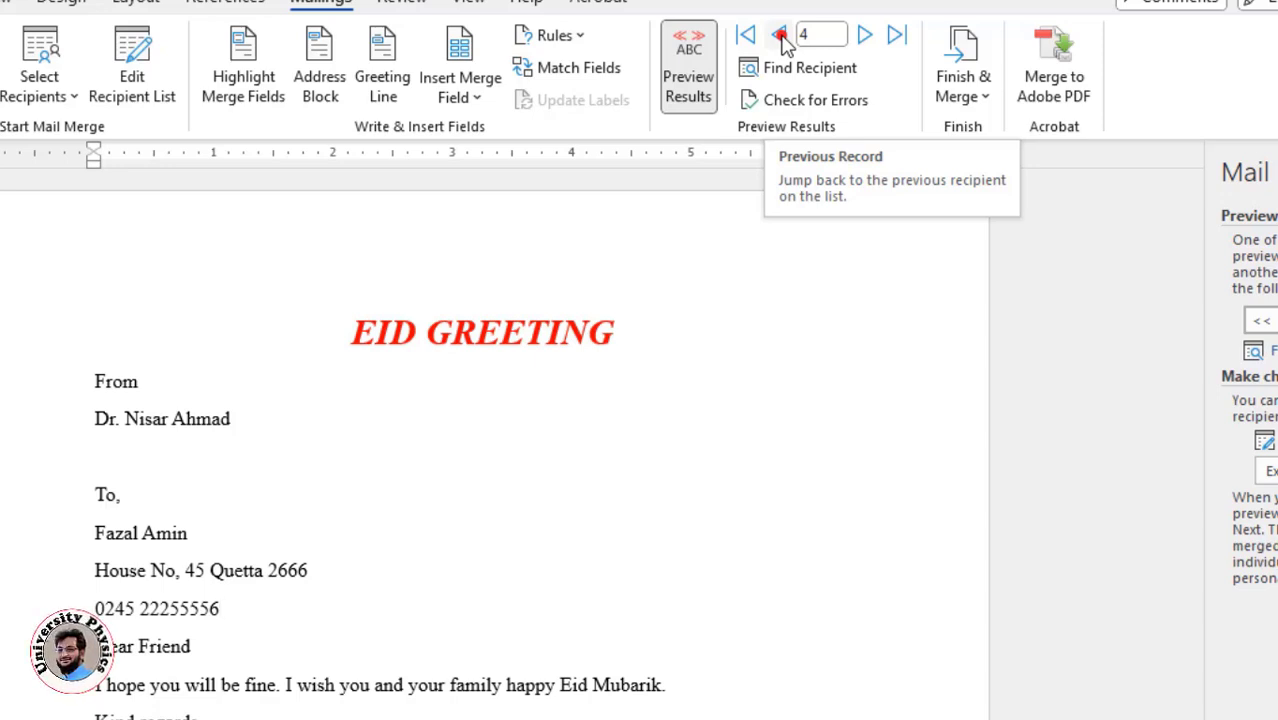
Return the preview to recipient 1 and check the name, address and mobile in each letter again up to recipient 4
click(779, 35)
click(779, 35)
click(779, 35)
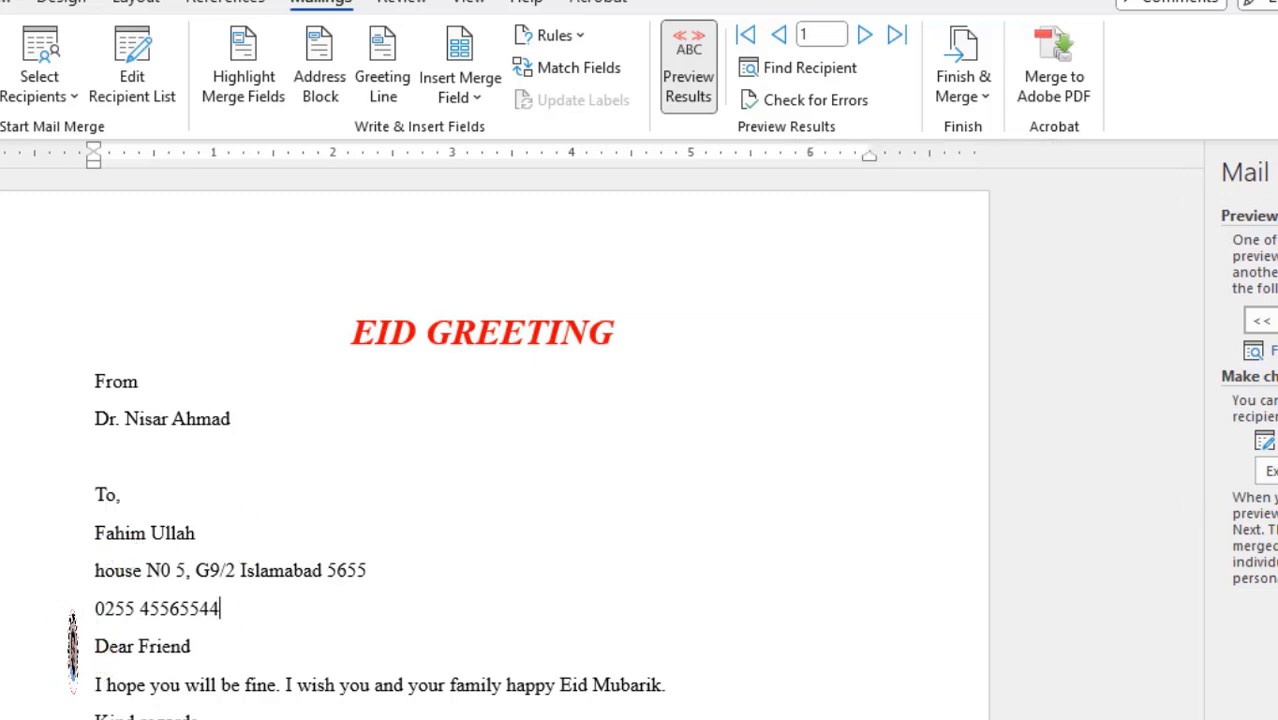
click(865, 37)
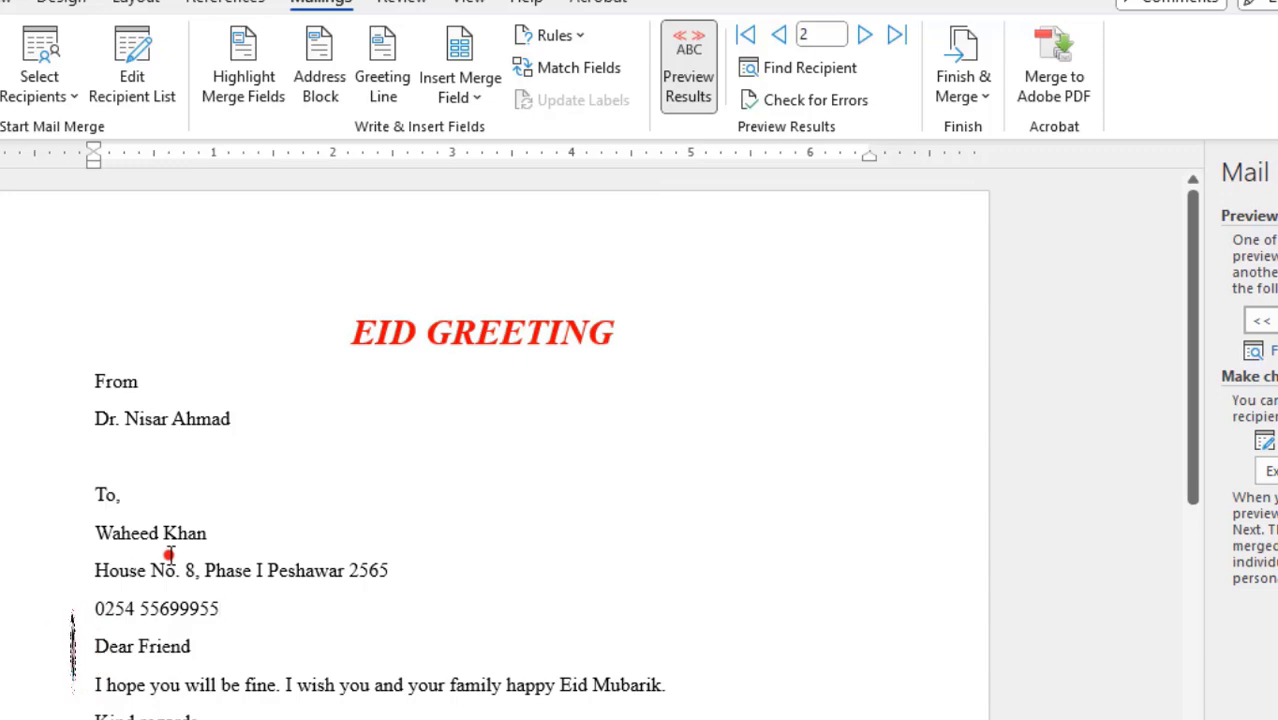
click(866, 37)
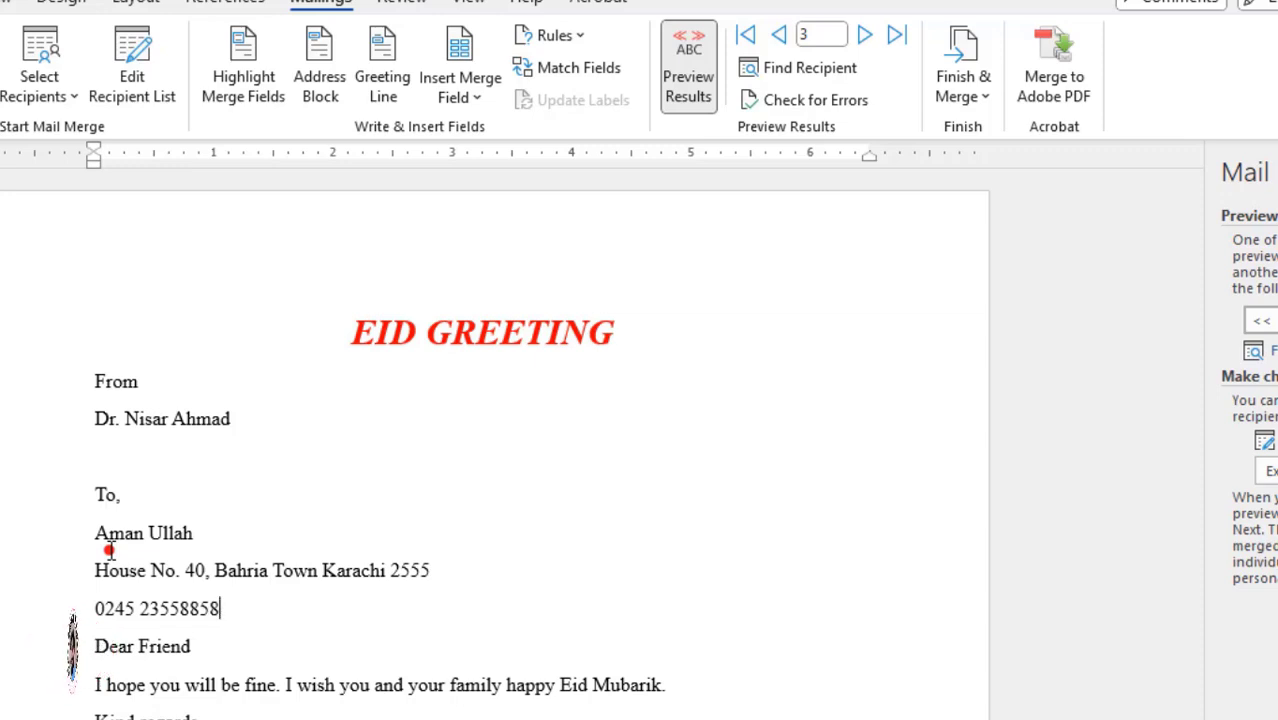
click(868, 38)
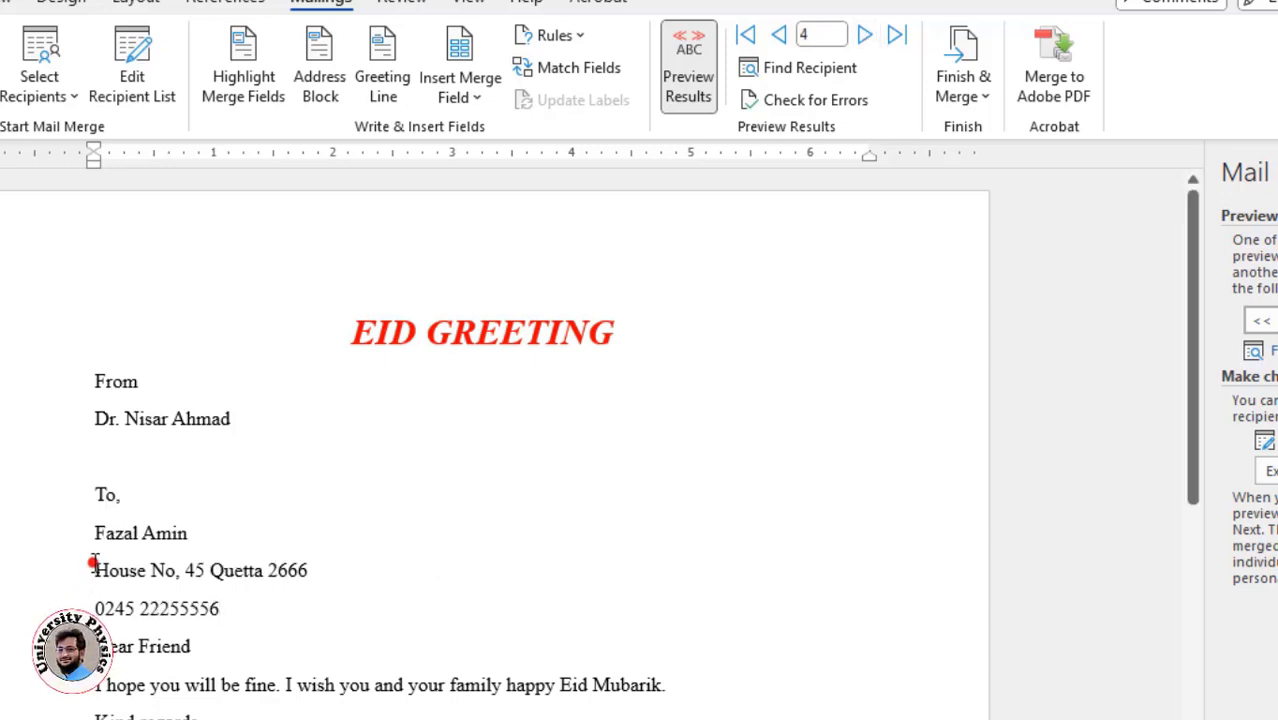